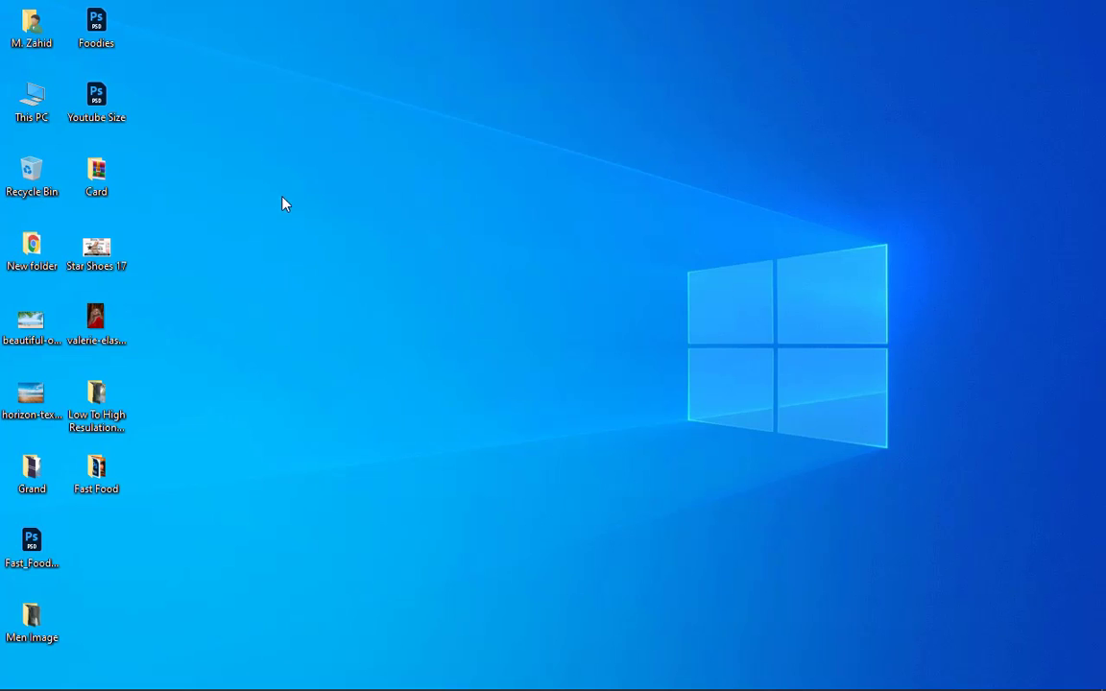
# Refresh the desktop and switch to Photoshop with the Fast_Food_Delivery.psd flyer
pyautogui.rightClick(274, 186)
pyautogui.click(317, 239)
pyautogui.moveTo(382, 688)
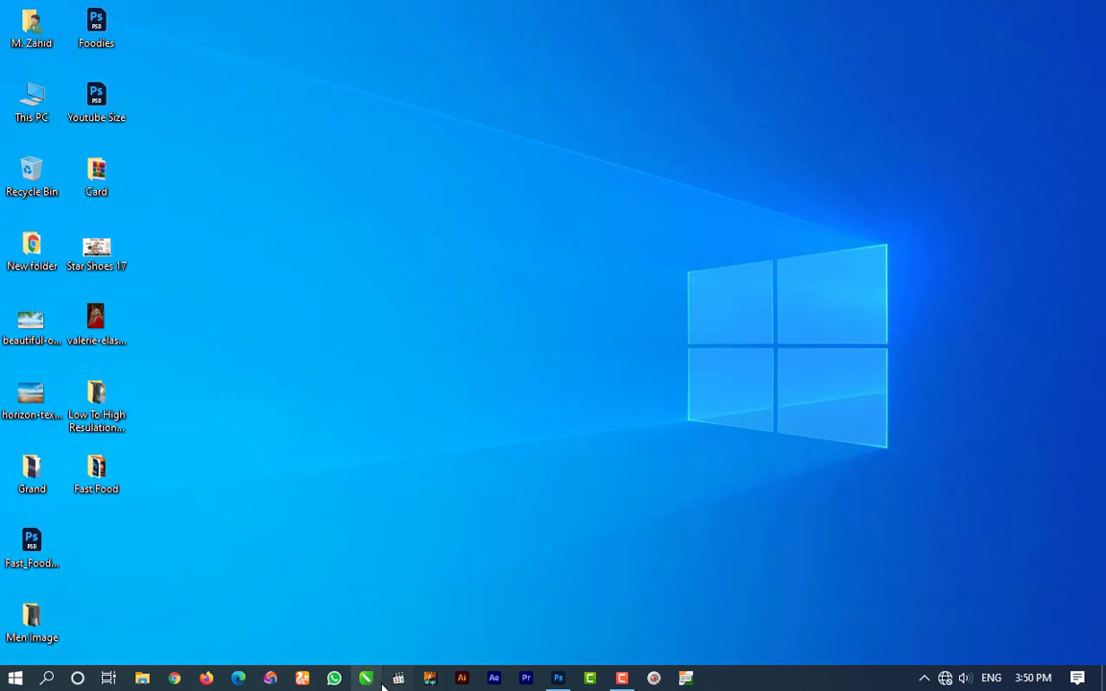
pyautogui.click(558, 678)
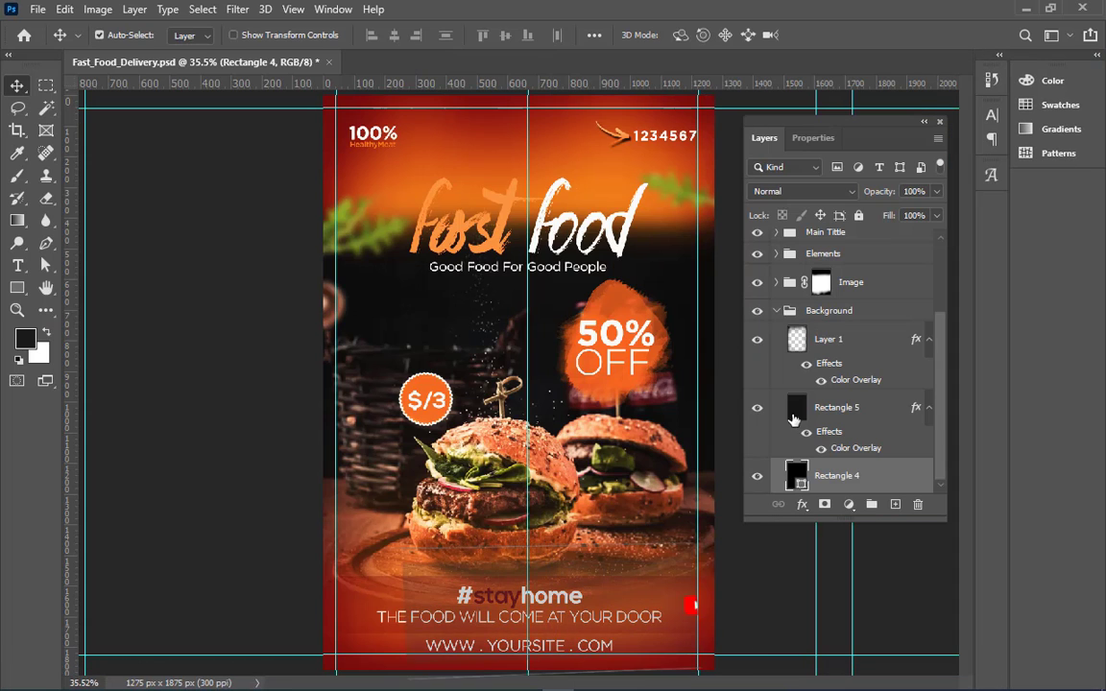
# Check what Rectangle 4 and Rectangle 5 in the Background group contribute by hiding and showing each layer
pyautogui.click(758, 476)
pyautogui.click(758, 477)
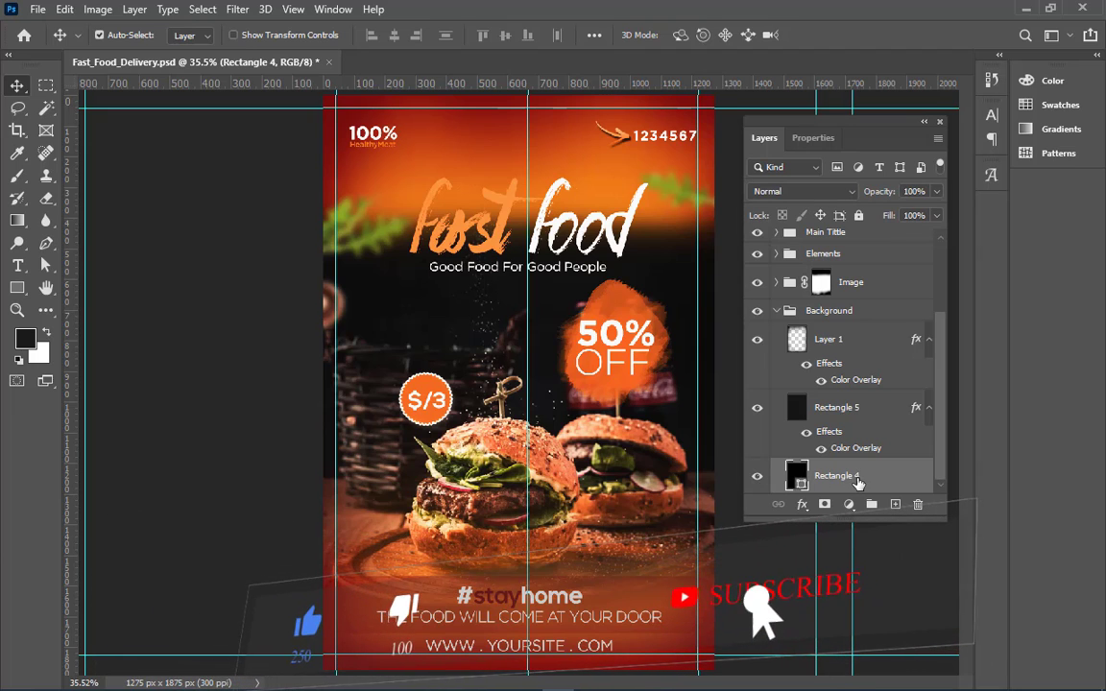
pyautogui.click(759, 412)
pyautogui.click(759, 413)
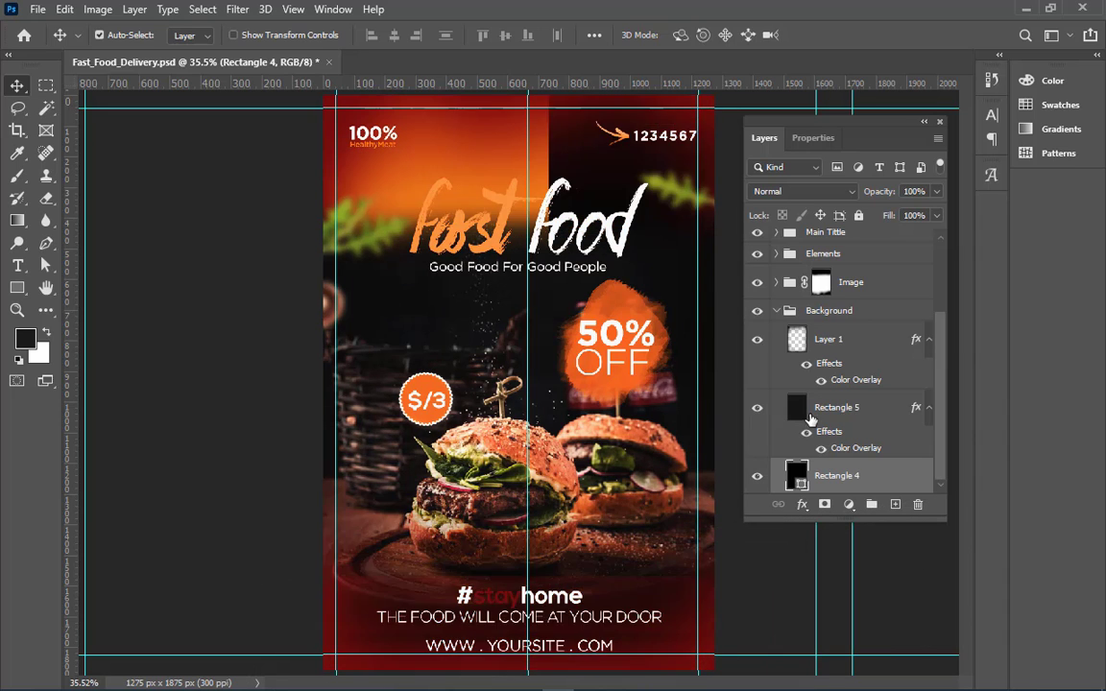
pyautogui.moveTo(878, 407); pyautogui.dragTo(779, 407)
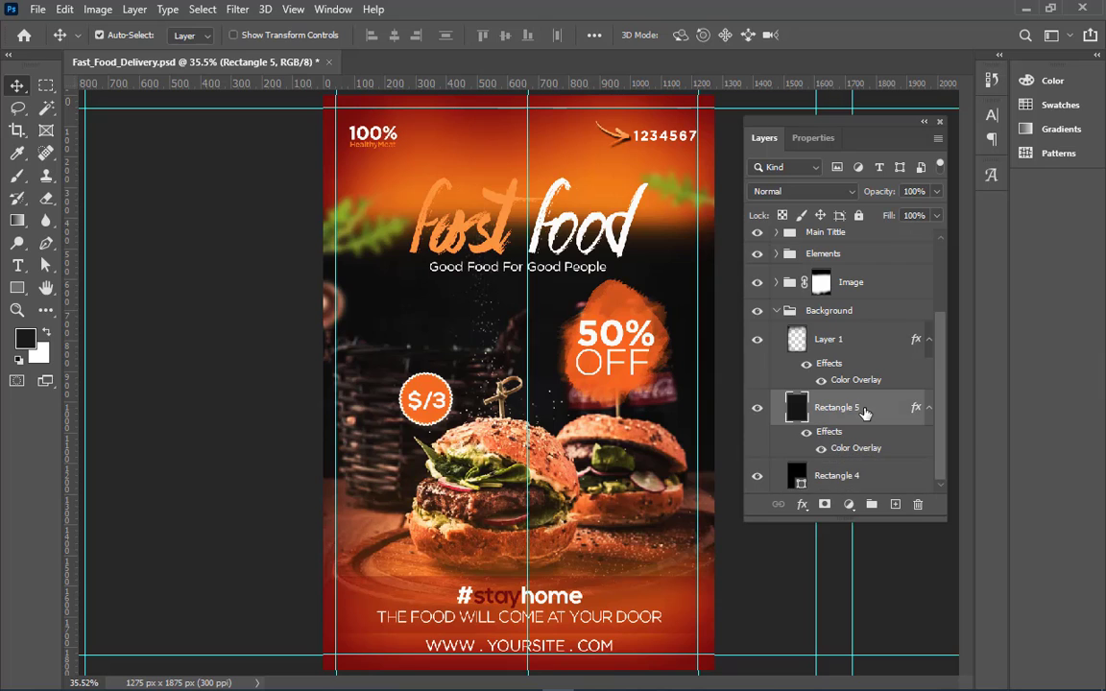
pyautogui.click(758, 412)
pyautogui.click(757, 412)
# Create a new 1275 x 1875 px document at 300 pixels/inch in CMYK Color, 8 bit, with a white background
pyautogui.hotkey('ctrl', 'n')
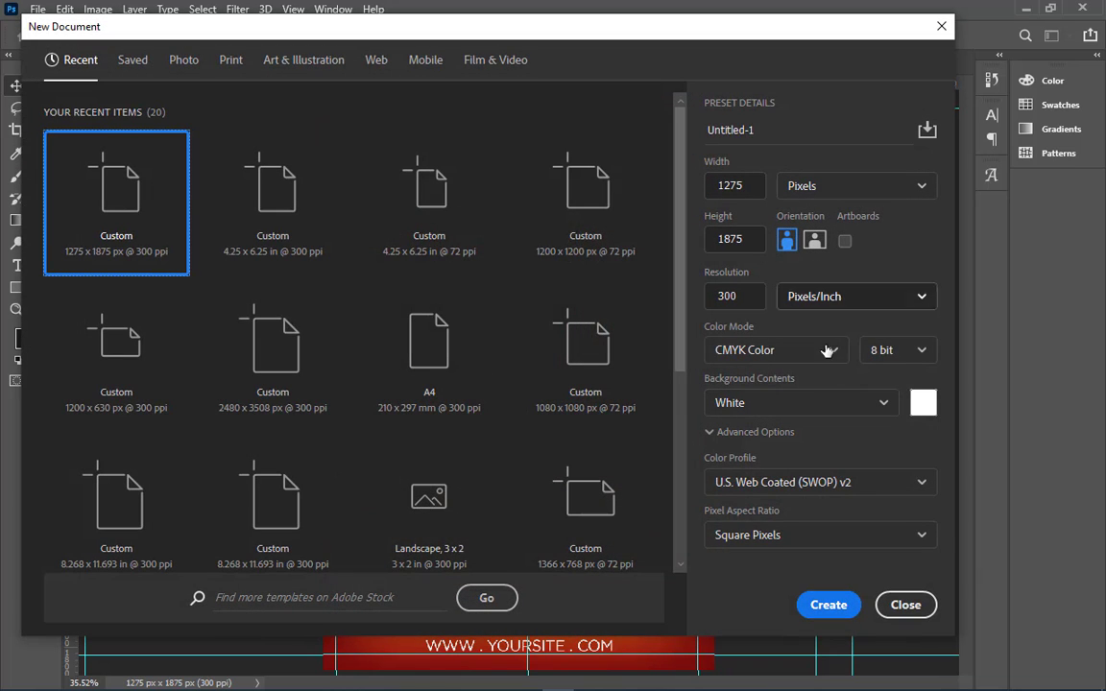
pyautogui.click(922, 353)
pyautogui.click(919, 364)
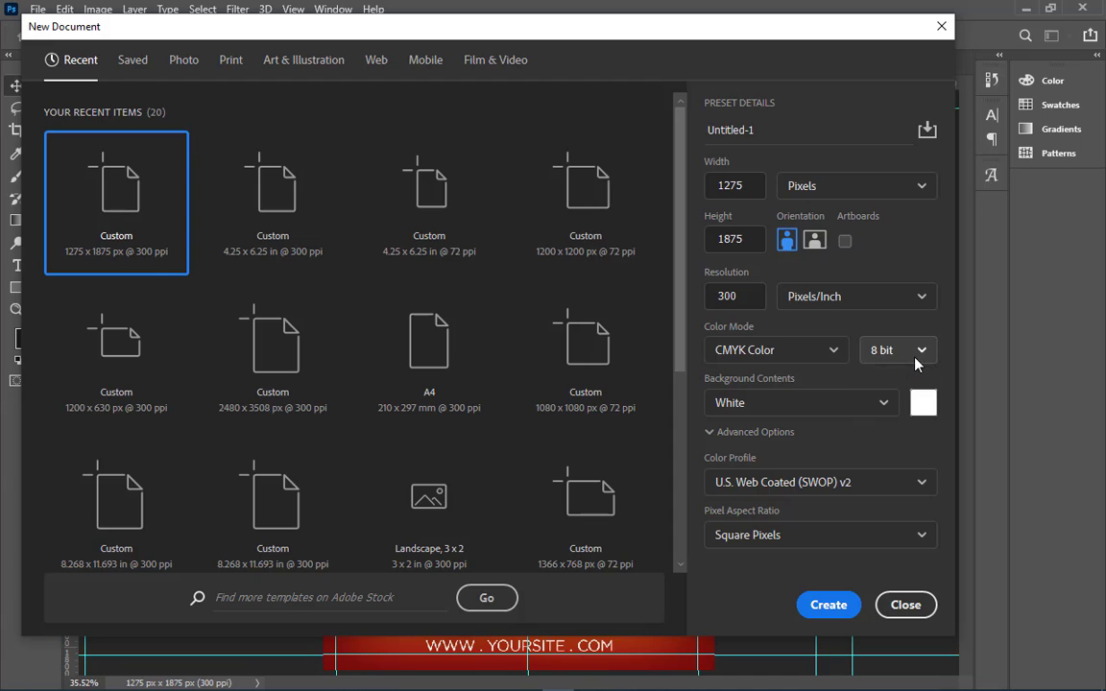
pyautogui.click(837, 604)
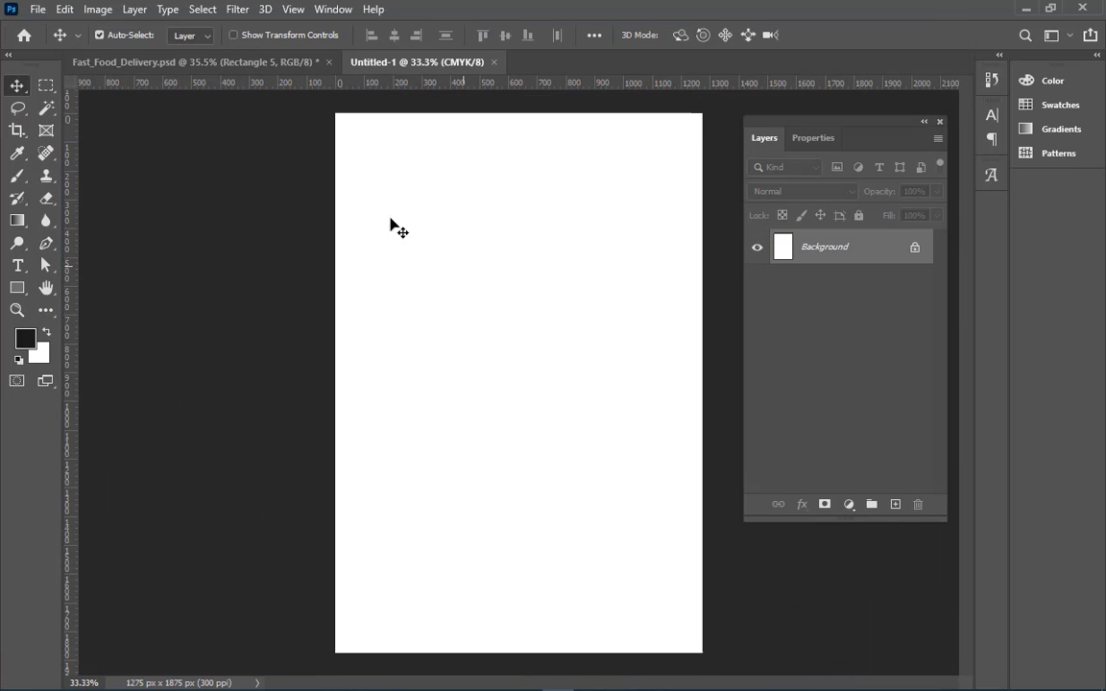
# Copy the Rectangle 5 layer from Fast_Food_Delivery.psd into the new document so it covers the canvas
pyautogui.click(222, 63)
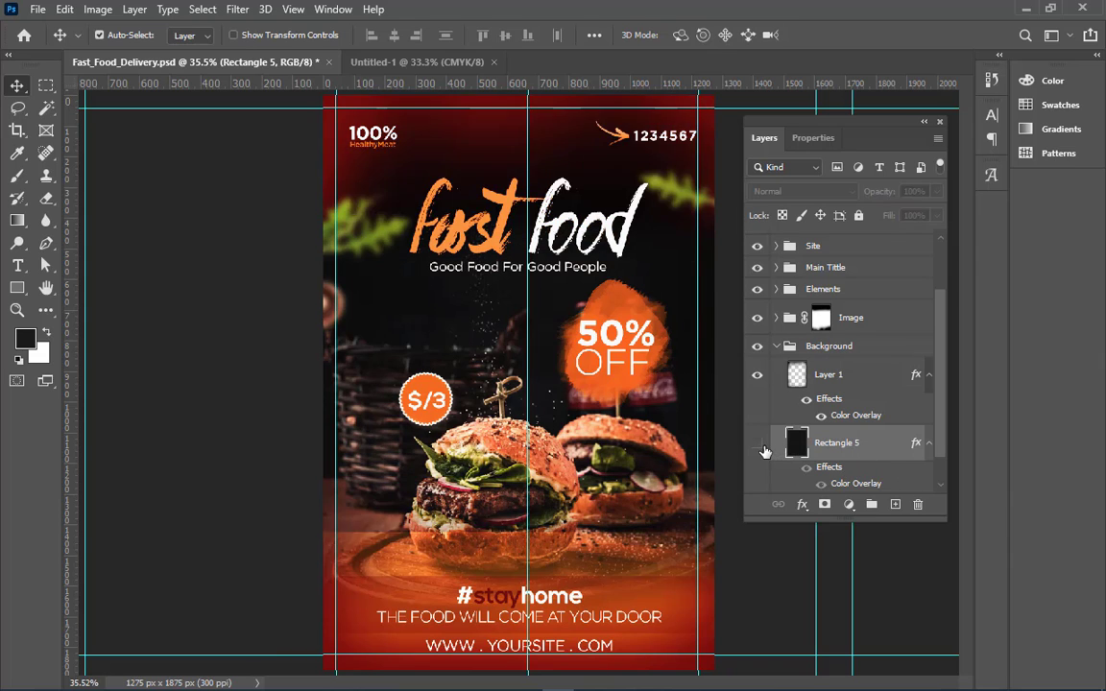
pyautogui.moveTo(880, 453); pyautogui.dragTo(552, 371)
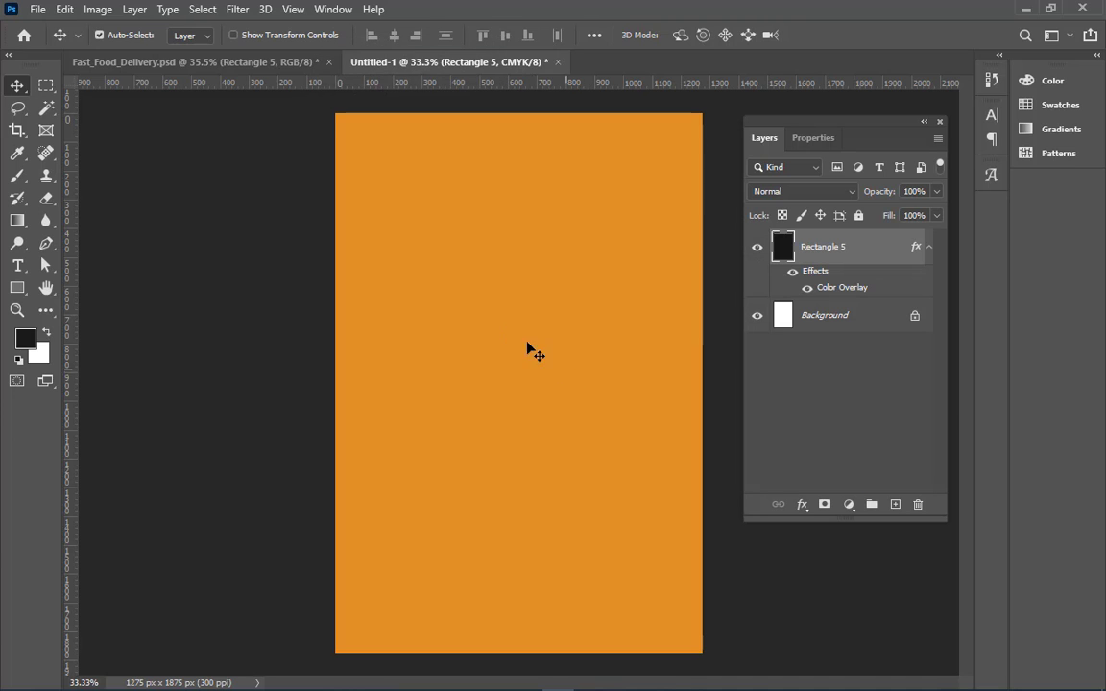
# Copy Layer 1, the dark red edge shading, from the flyer's Background group into the new document
pyautogui.click(192, 61)
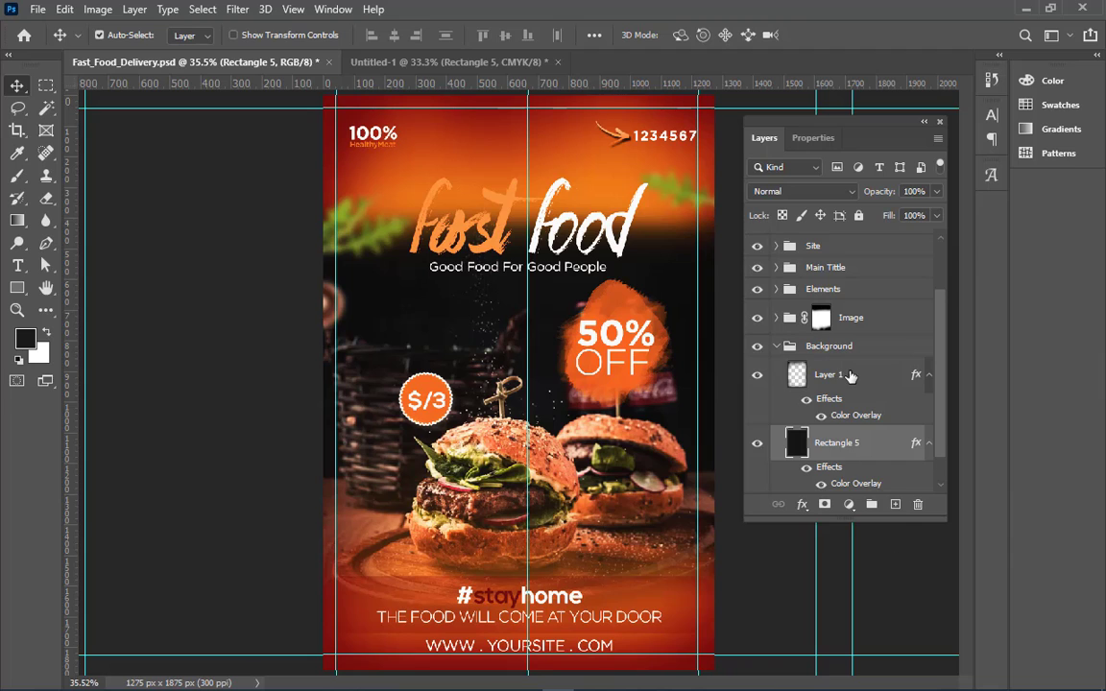
pyautogui.click(763, 377)
pyautogui.moveTo(765, 375); pyautogui.dragTo(501, 397)
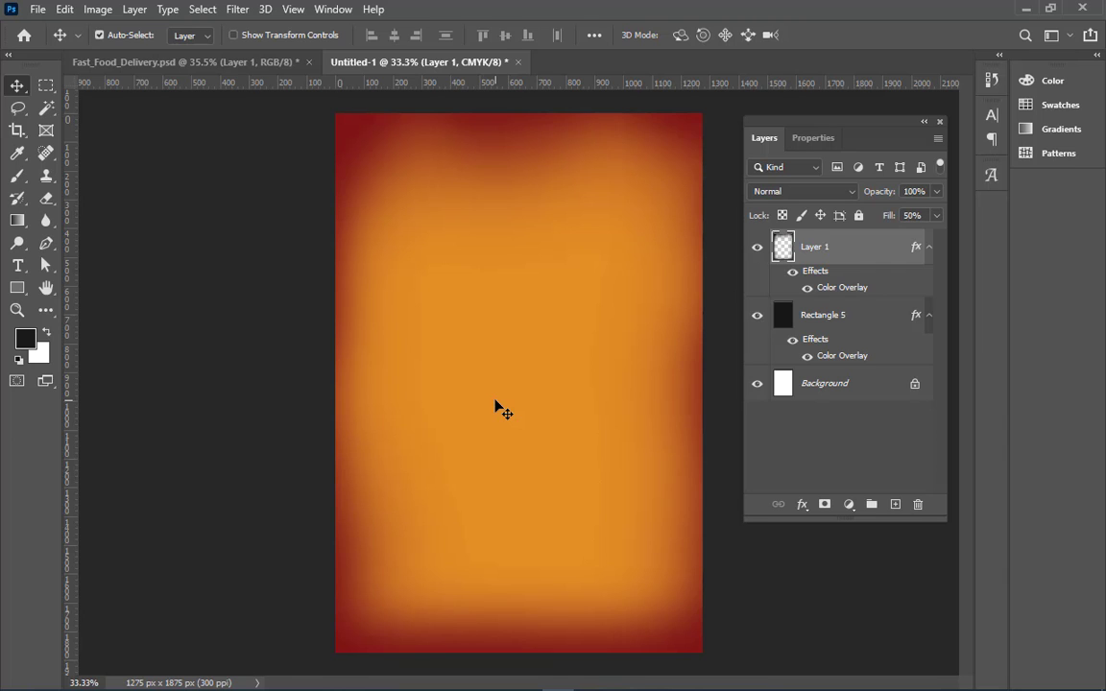
# Examine the Background and Image groups in the flyer file, including the Hue/Saturation 1 and Layer 7 layers
pyautogui.click(173, 60)
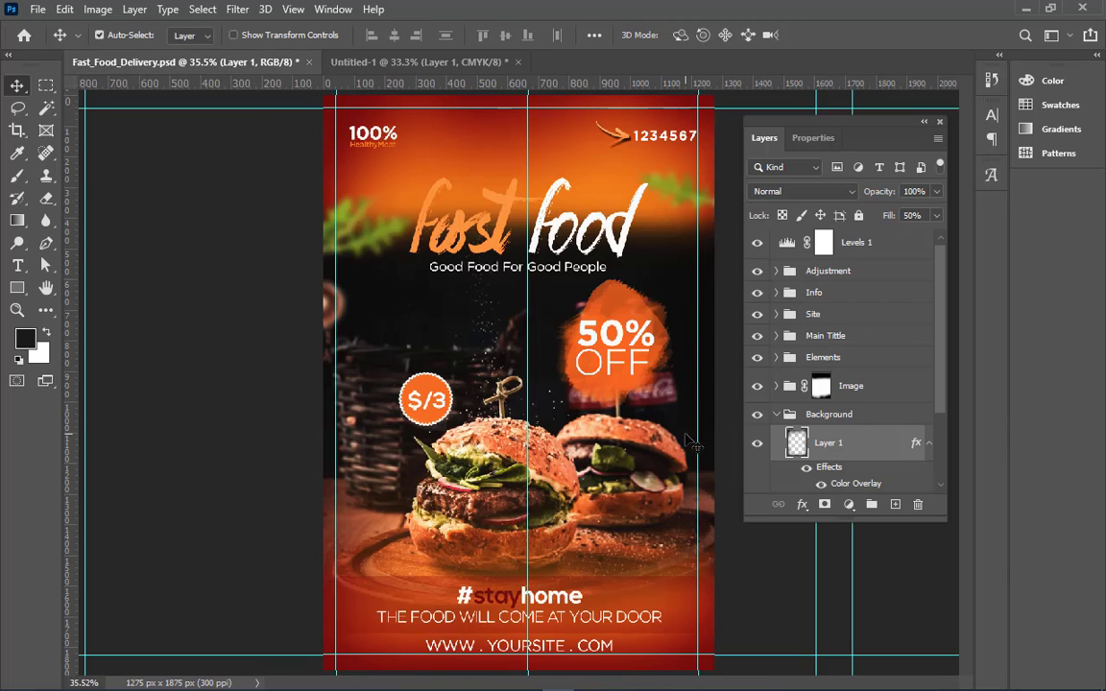
pyautogui.click(776, 415)
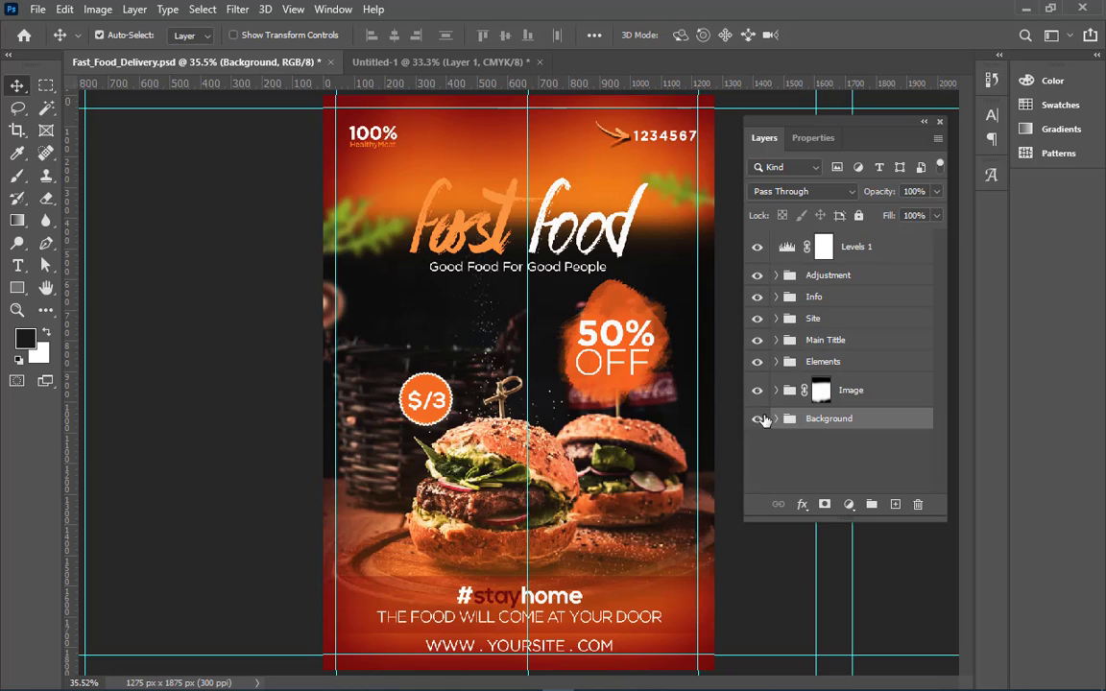
pyautogui.click(754, 418)
pyautogui.click(755, 418)
pyautogui.click(755, 394)
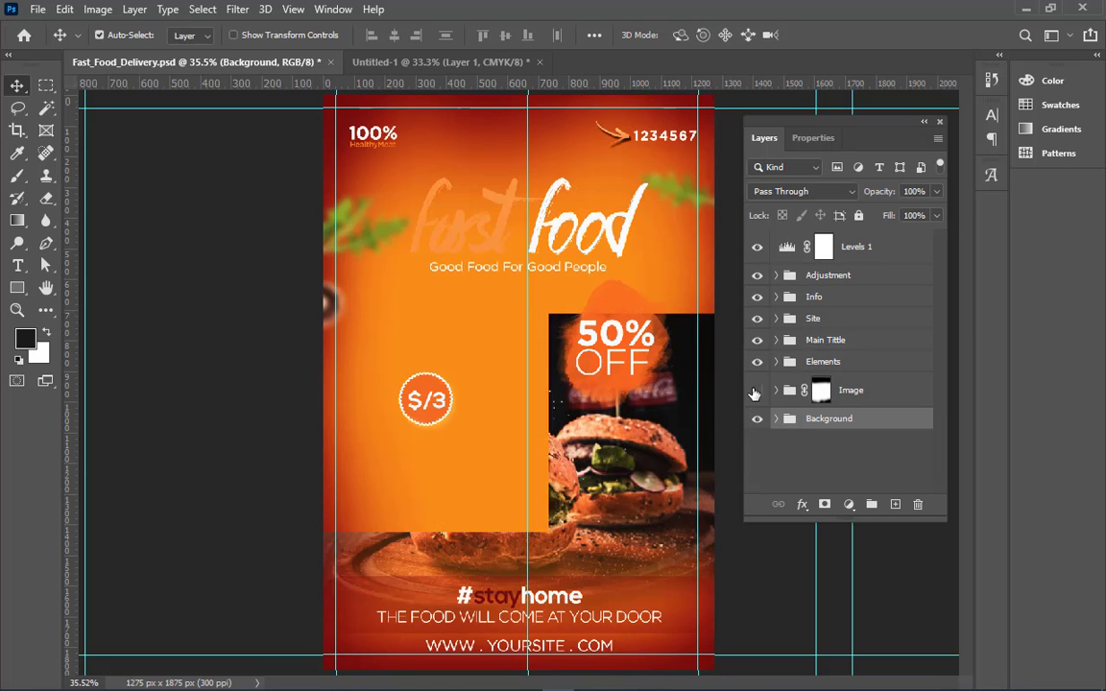
pyautogui.click(754, 394)
pyautogui.click(787, 396)
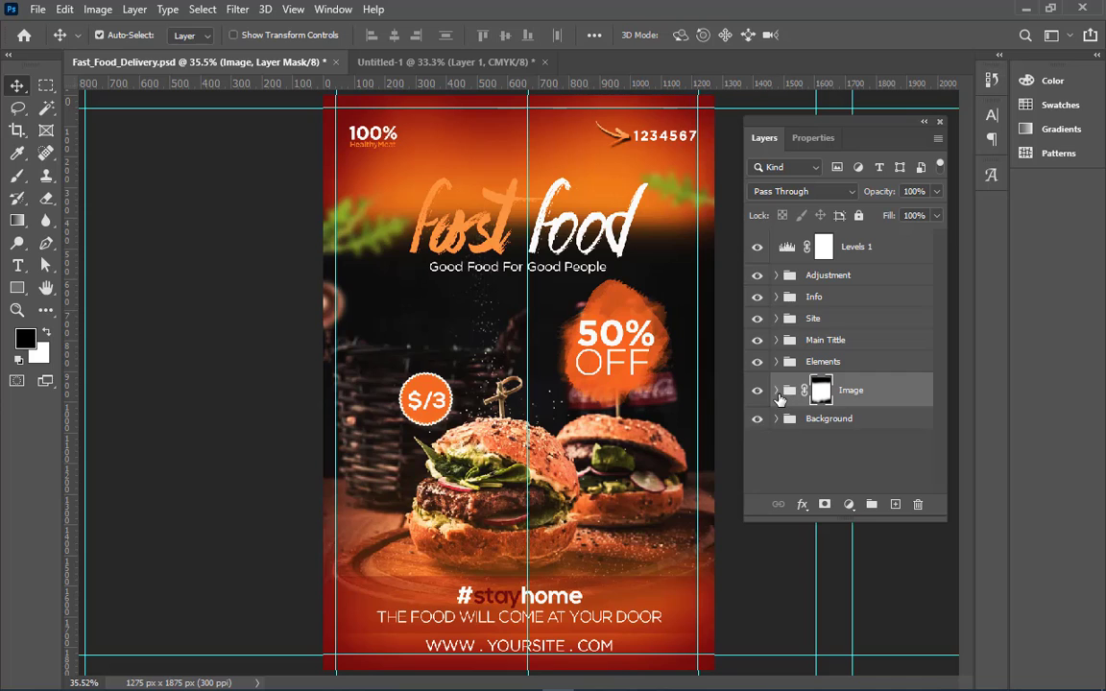
pyautogui.click(776, 390)
pyautogui.click(772, 432)
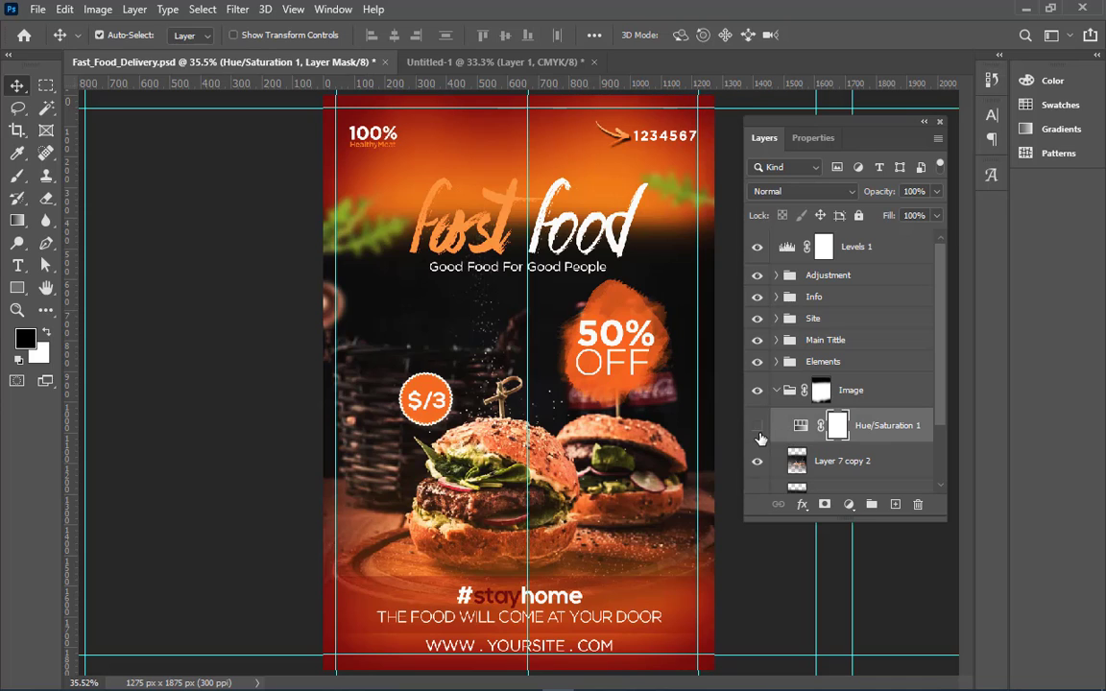
pyautogui.click(757, 425)
pyautogui.scroll(-2, 864, 432)
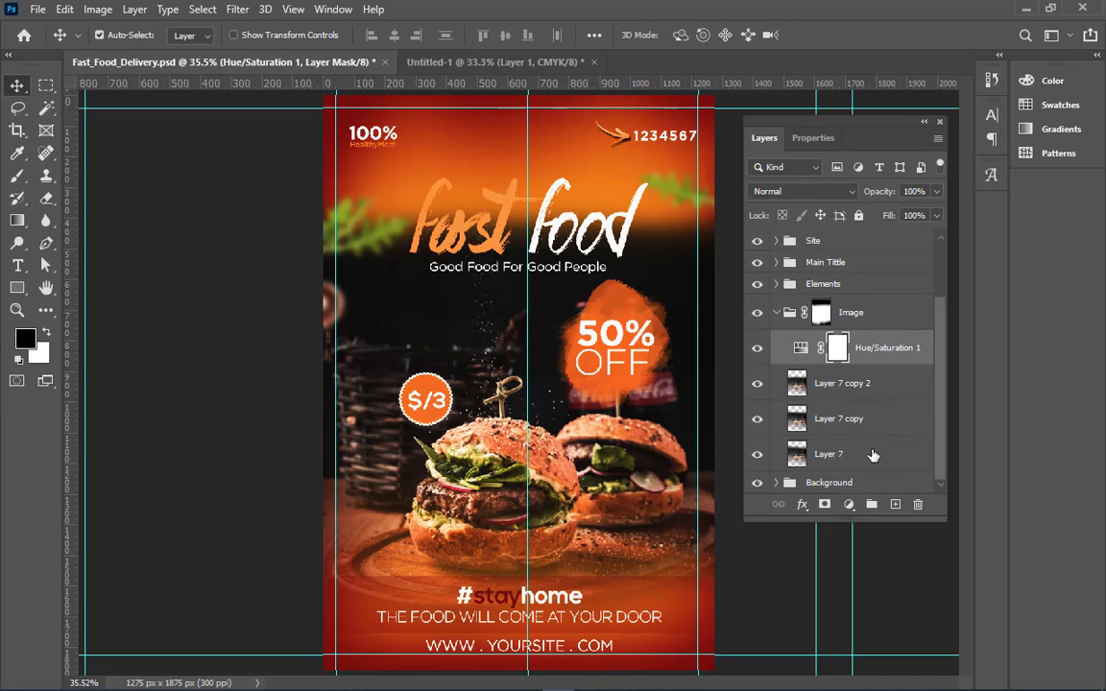
pyautogui.click(873, 455)
pyautogui.click(775, 313)
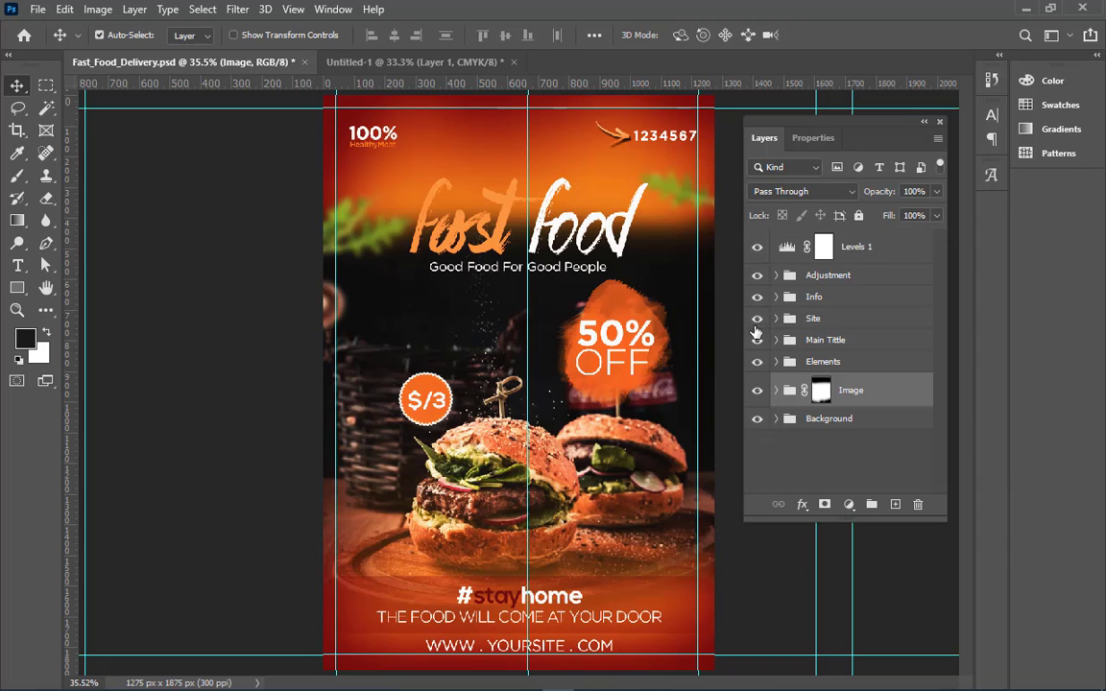
# Try to copy the whole Image group into the new document, and undo the Layer 1 copy there
pyautogui.moveTo(877, 390); pyautogui.dragTo(572, 402)
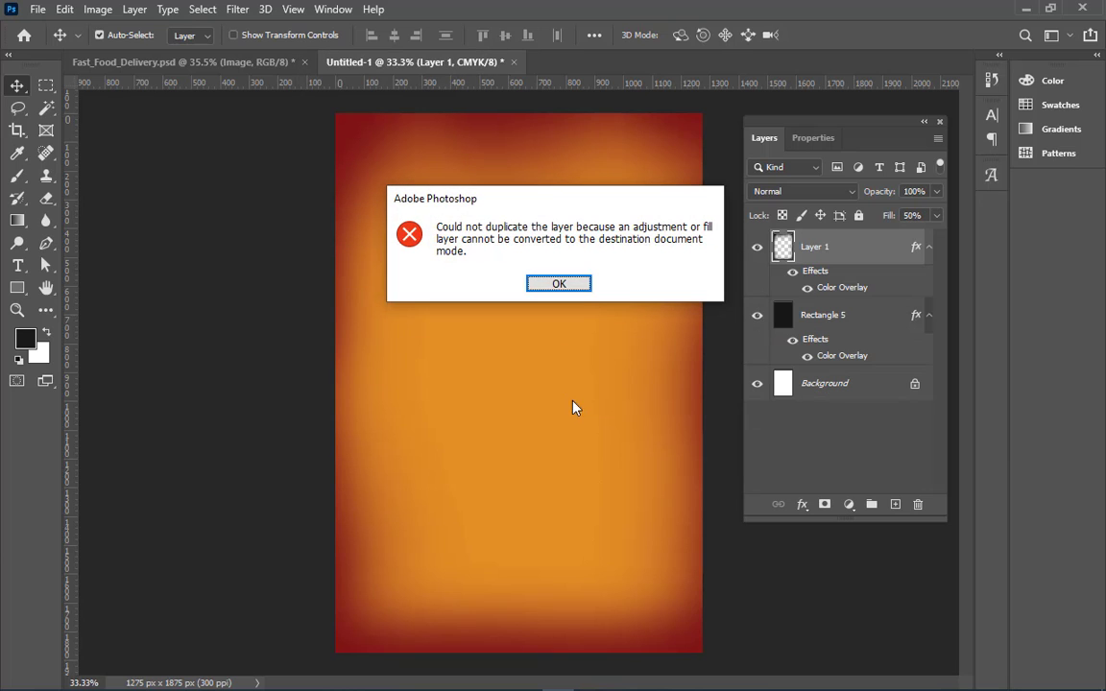
pyautogui.click(582, 288)
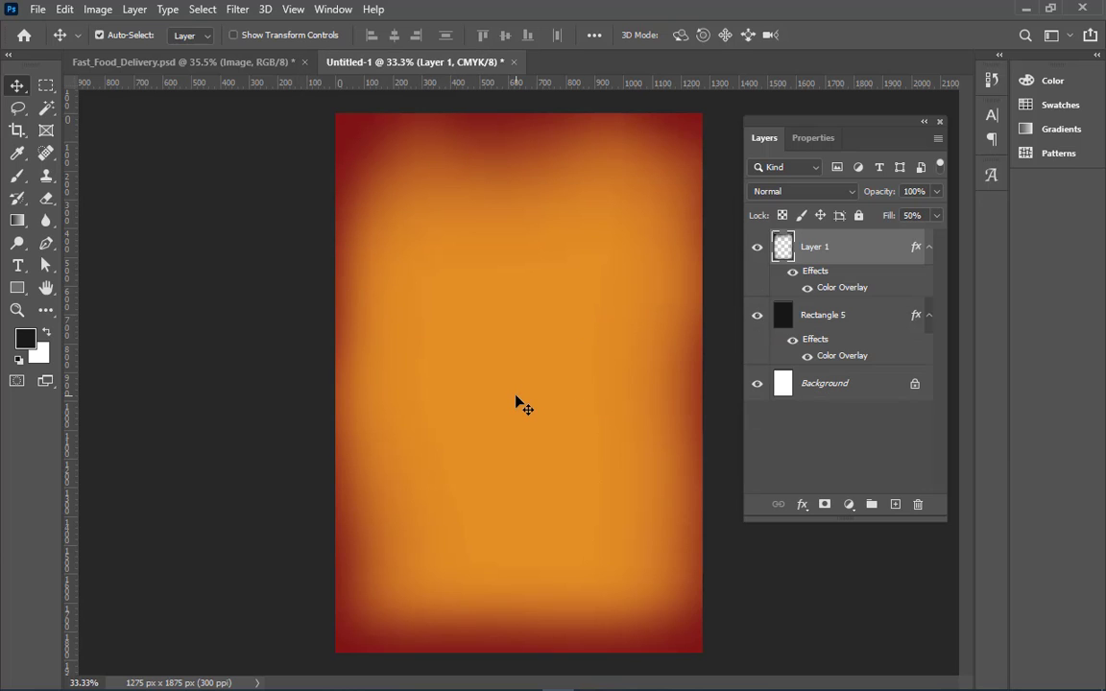
pyautogui.hotkey('ctrl', 'z')
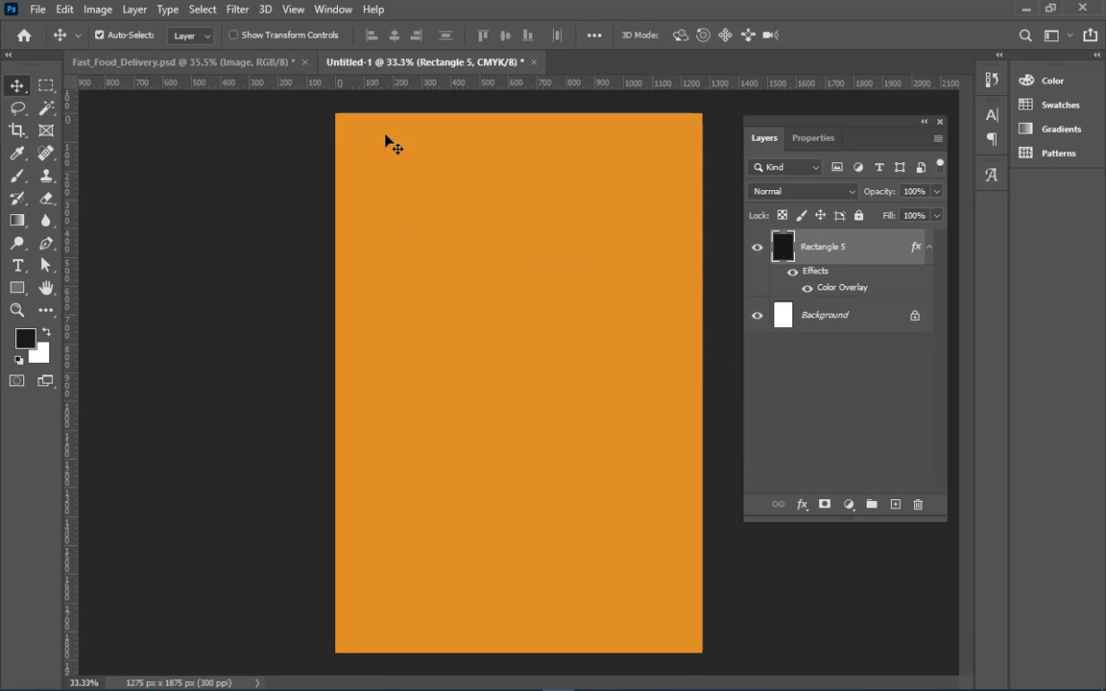
pyautogui.click(757, 248)
pyautogui.click(757, 248)
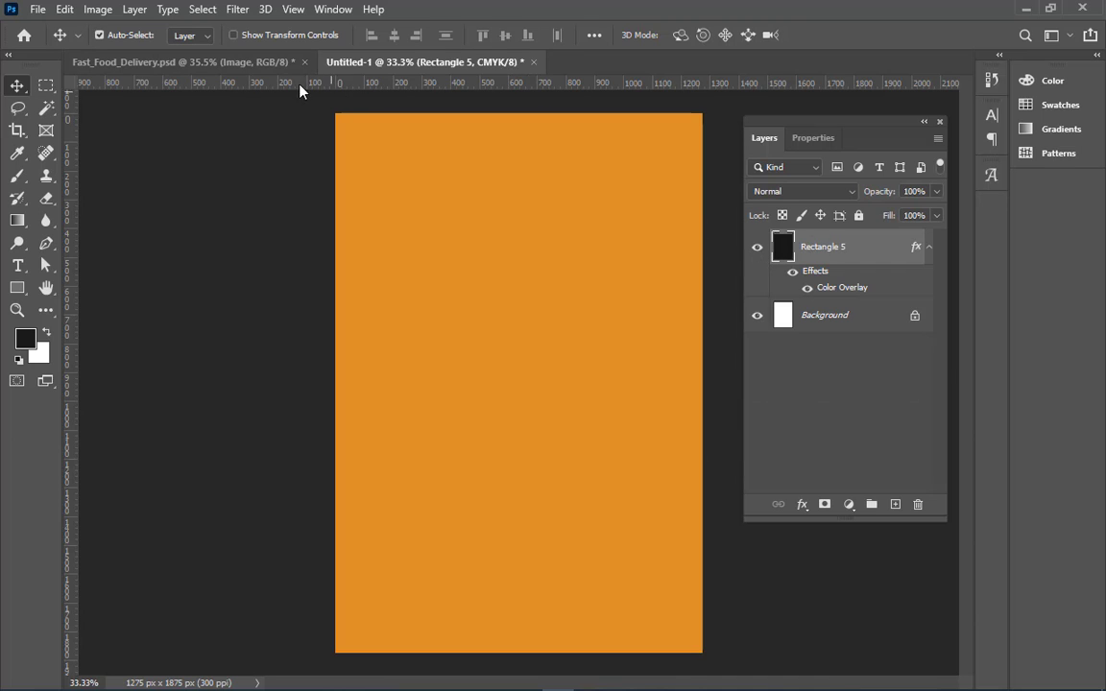
# Compare the flyer with and without its Image and Background groups by toggling their visibility
pyautogui.click(209, 62)
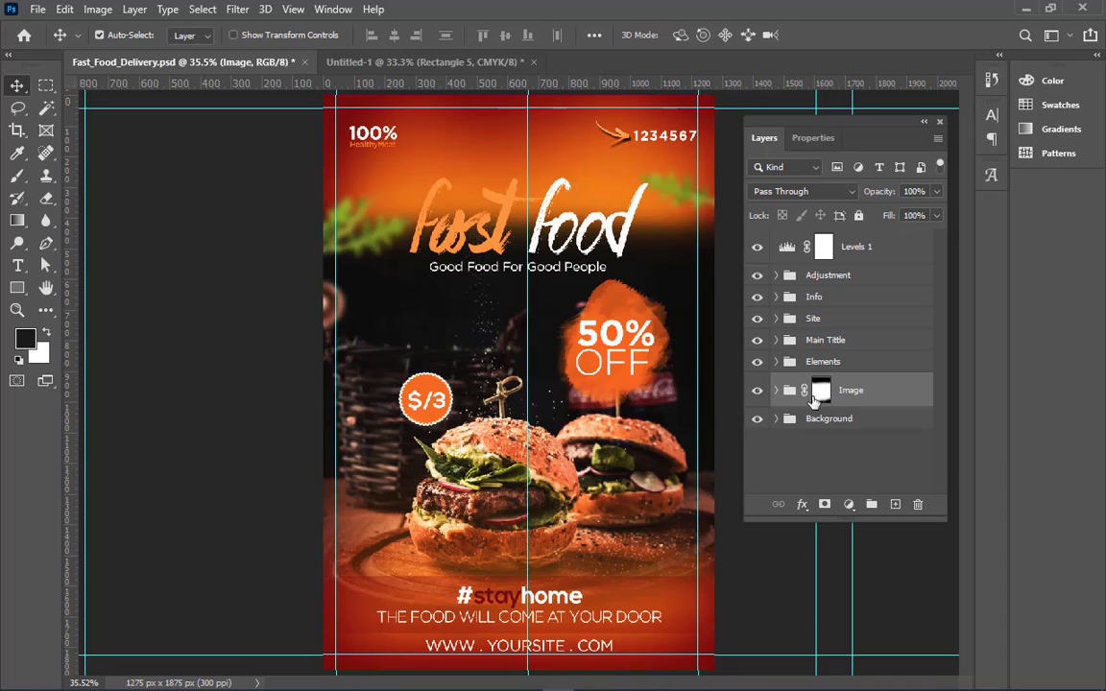
pyautogui.click(777, 390)
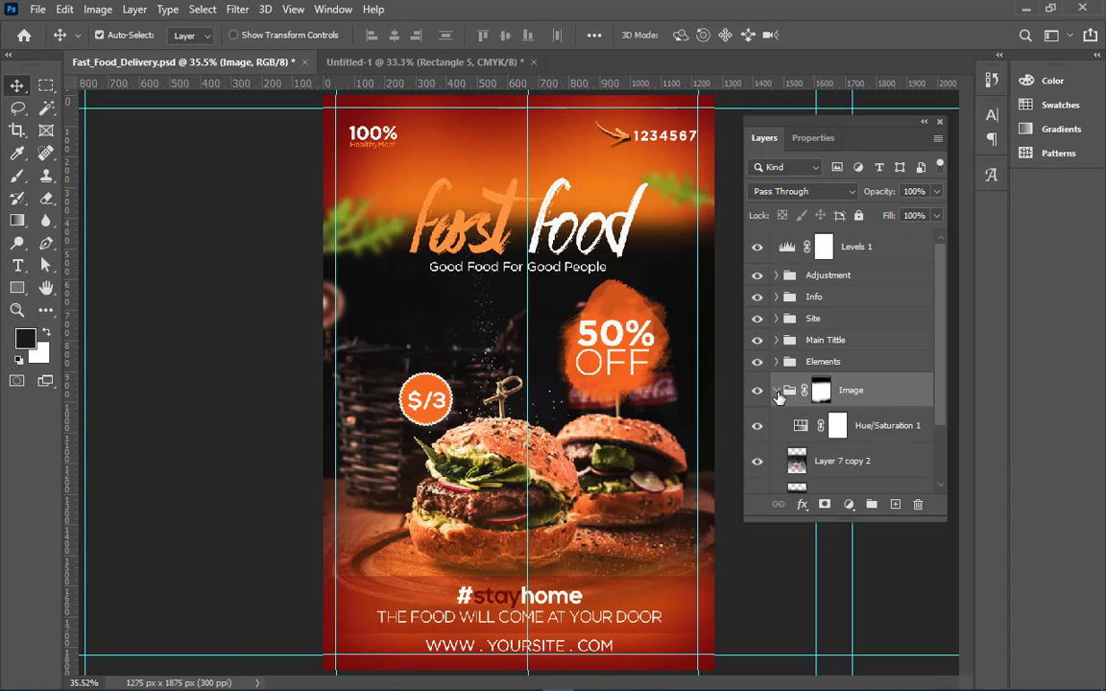
pyautogui.click(776, 390)
pyautogui.click(757, 391)
pyautogui.click(756, 391)
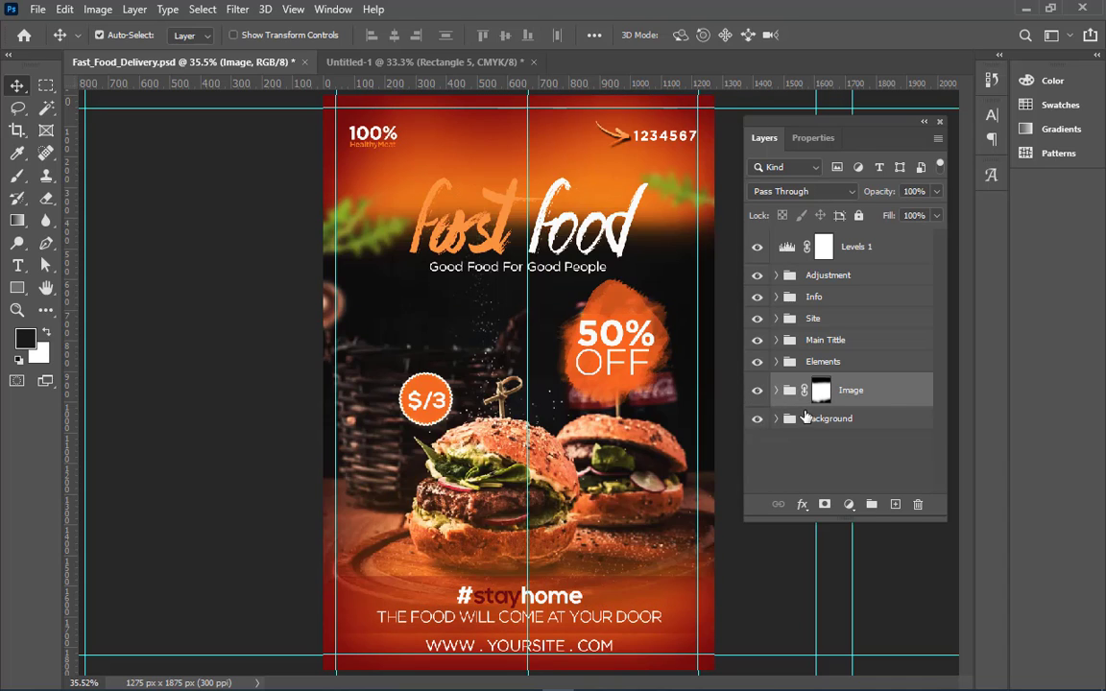
pyautogui.click(757, 418)
pyautogui.click(757, 419)
pyautogui.click(756, 390)
pyautogui.click(756, 391)
# Try again to copy the masked Image group into the new document and recheck Rectangle 5 there
pyautogui.moveTo(820, 391); pyautogui.dragTo(595, 401)
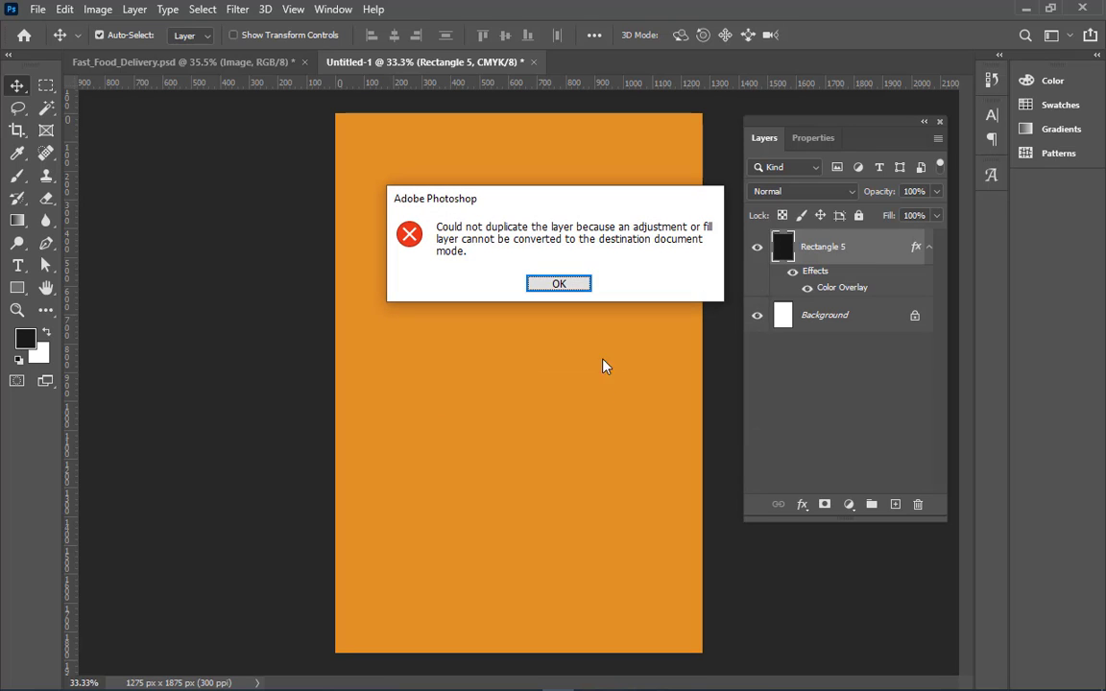
pyautogui.click(559, 284)
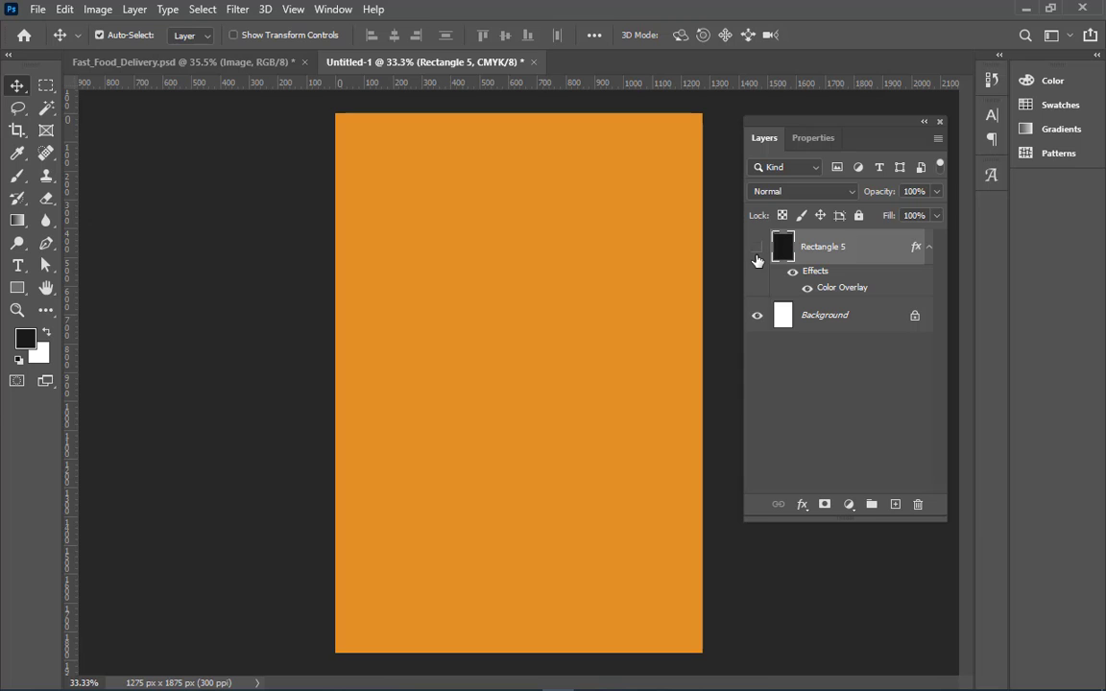
pyautogui.click(757, 259)
pyautogui.click(757, 259)
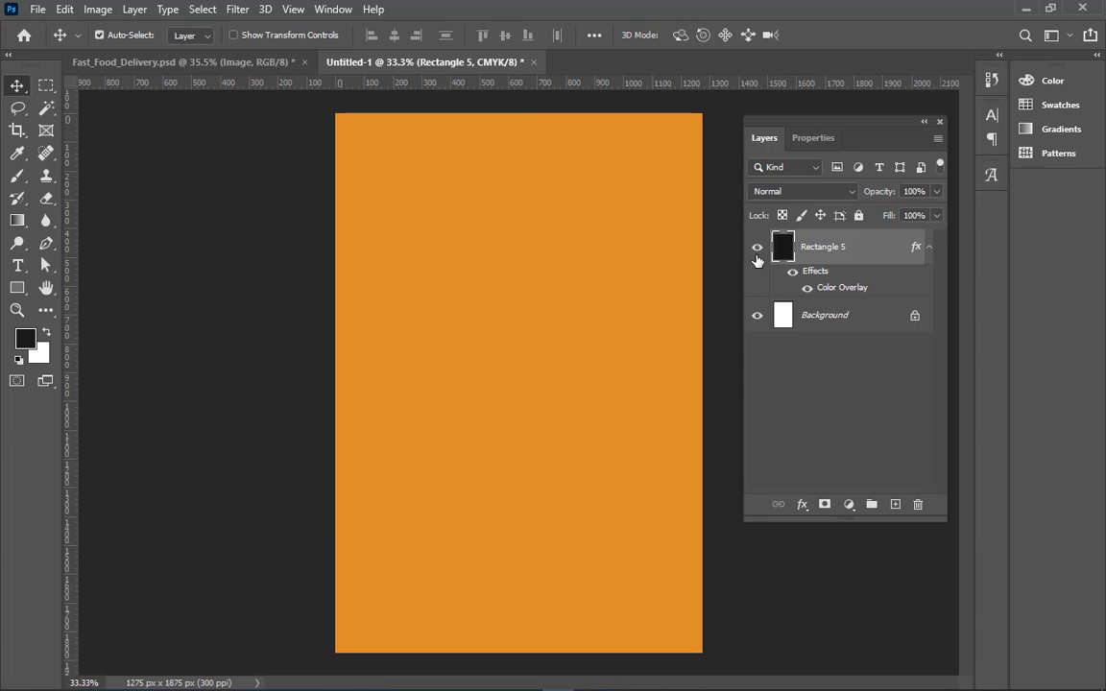
# Review the layers inside the flyer's Image group, hiding and showing Layer 7 copy 2
pyautogui.click(261, 63)
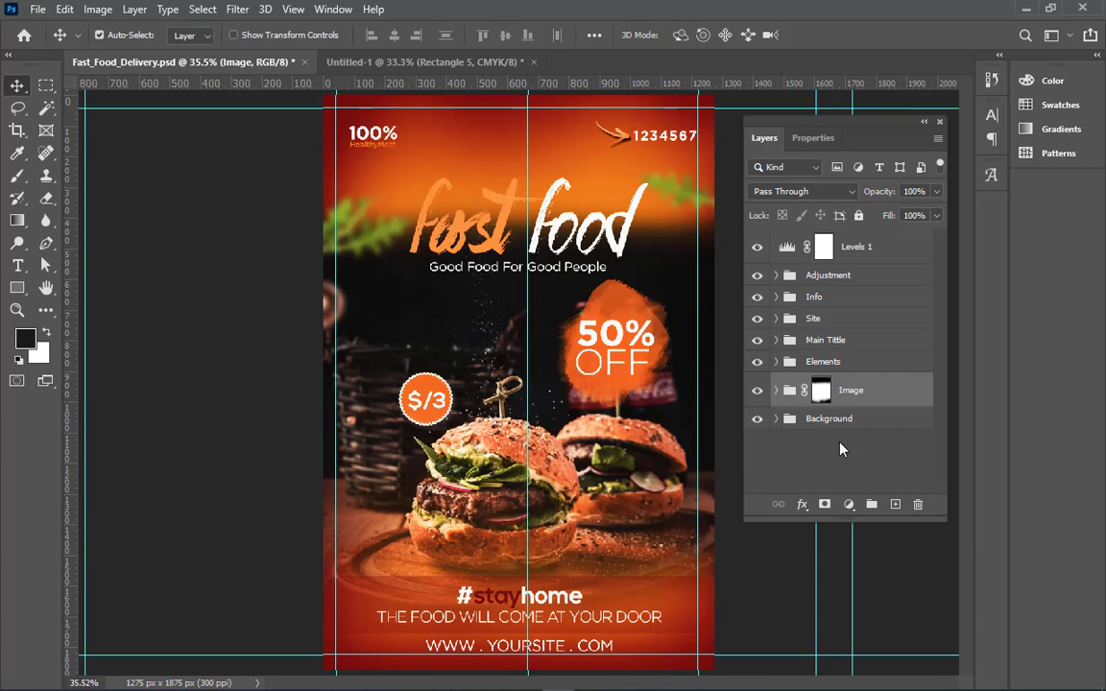
pyautogui.click(775, 390)
pyautogui.click(787, 459)
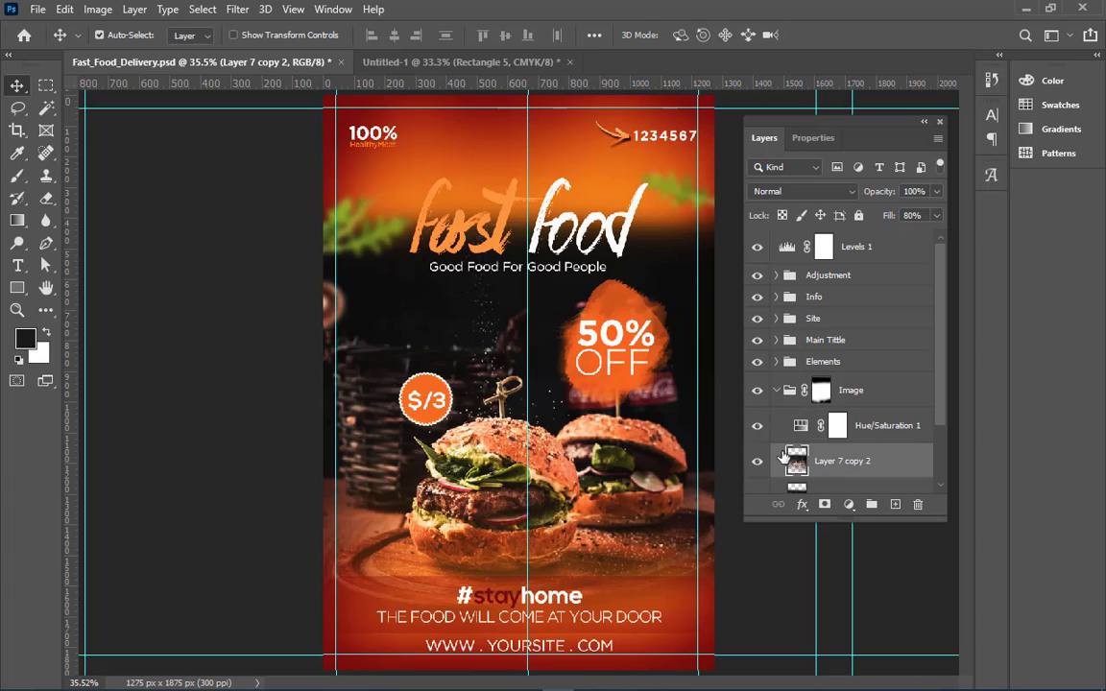
pyautogui.click(757, 462)
pyautogui.click(757, 461)
pyautogui.scroll(-3, 792, 416)
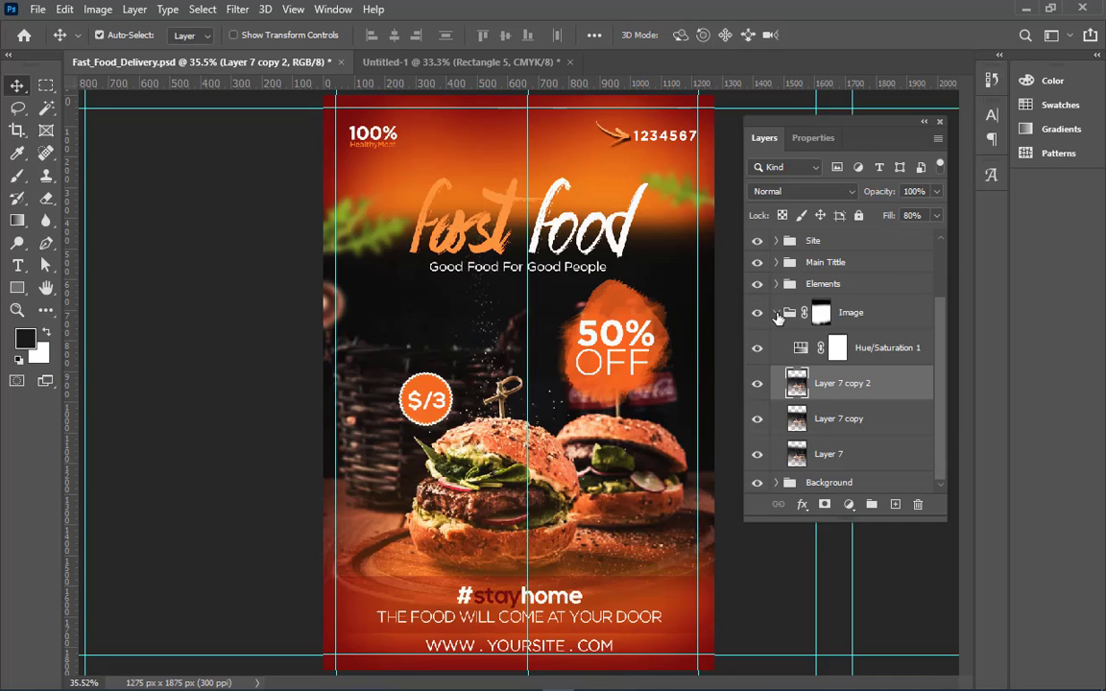
pyautogui.click(775, 313)
# Copy Layer 1 from the flyer's Background group into the new document above Rectangle 5
pyautogui.click(776, 419)
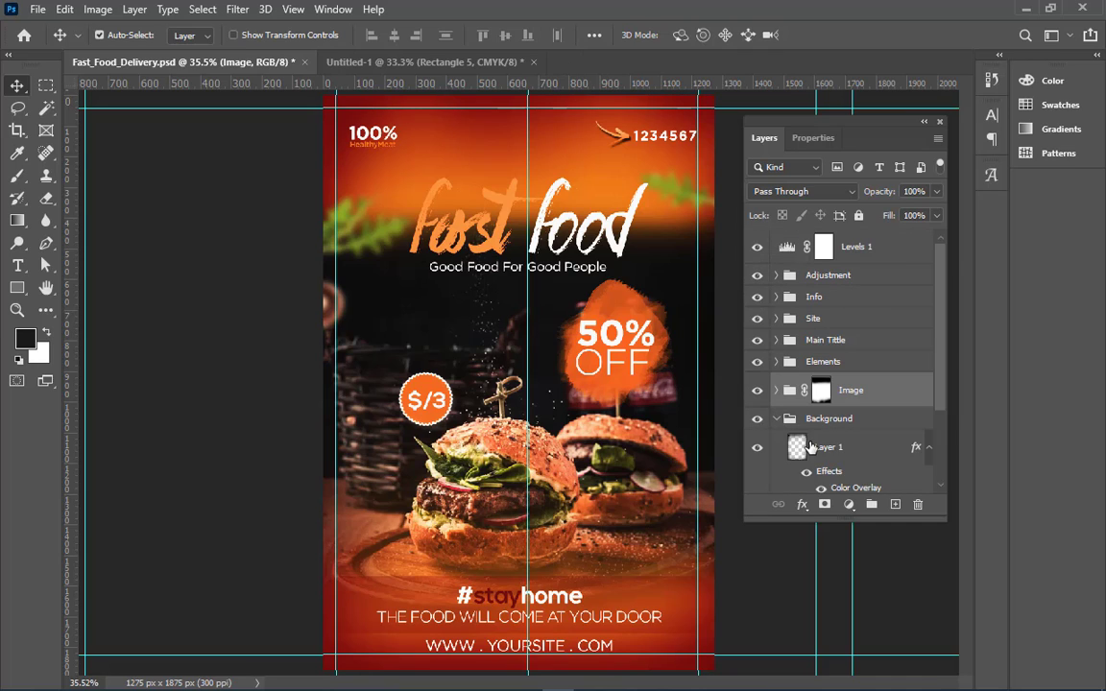
pyautogui.click(768, 448)
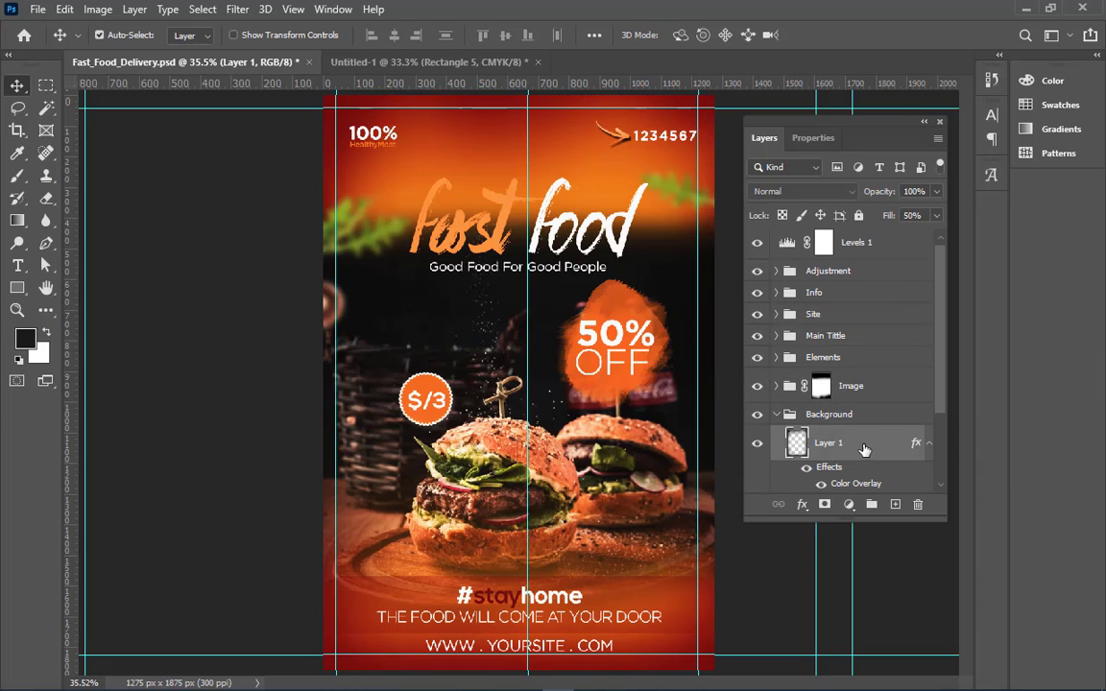
pyautogui.moveTo(845, 443); pyautogui.dragTo(554, 419)
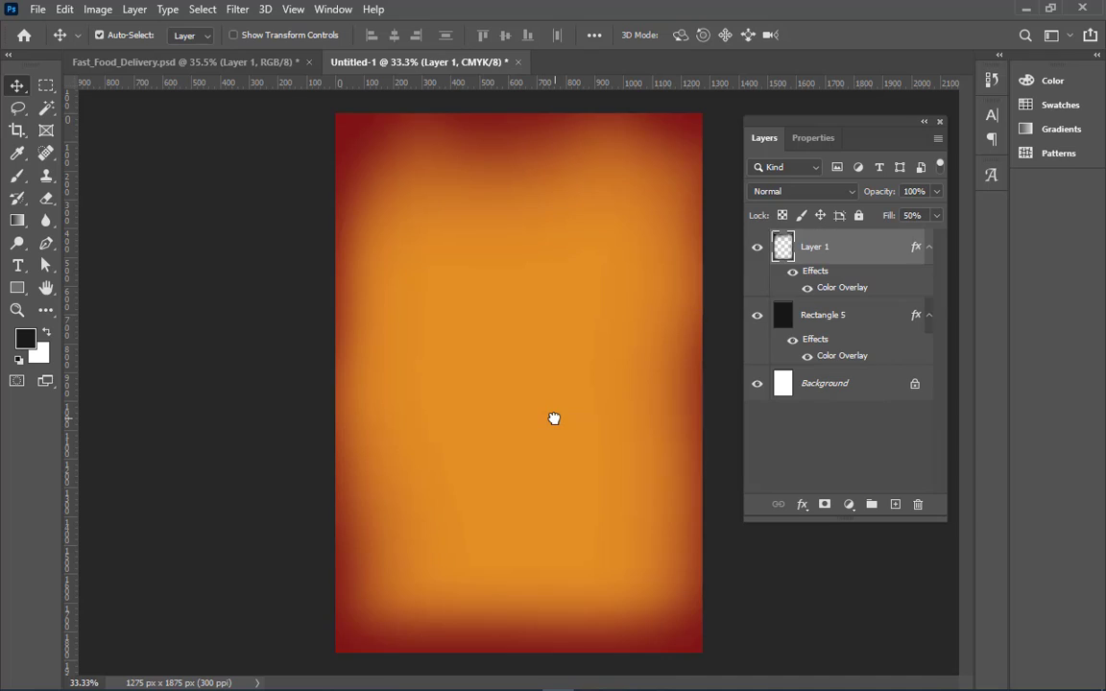
# Group Layer 1 and Rectangle 5 together in the new document
pyautogui.click(855, 329)
pyautogui.keyDown('ctrl'); pyautogui.click(867, 254); pyautogui.keyUp('ctrl')
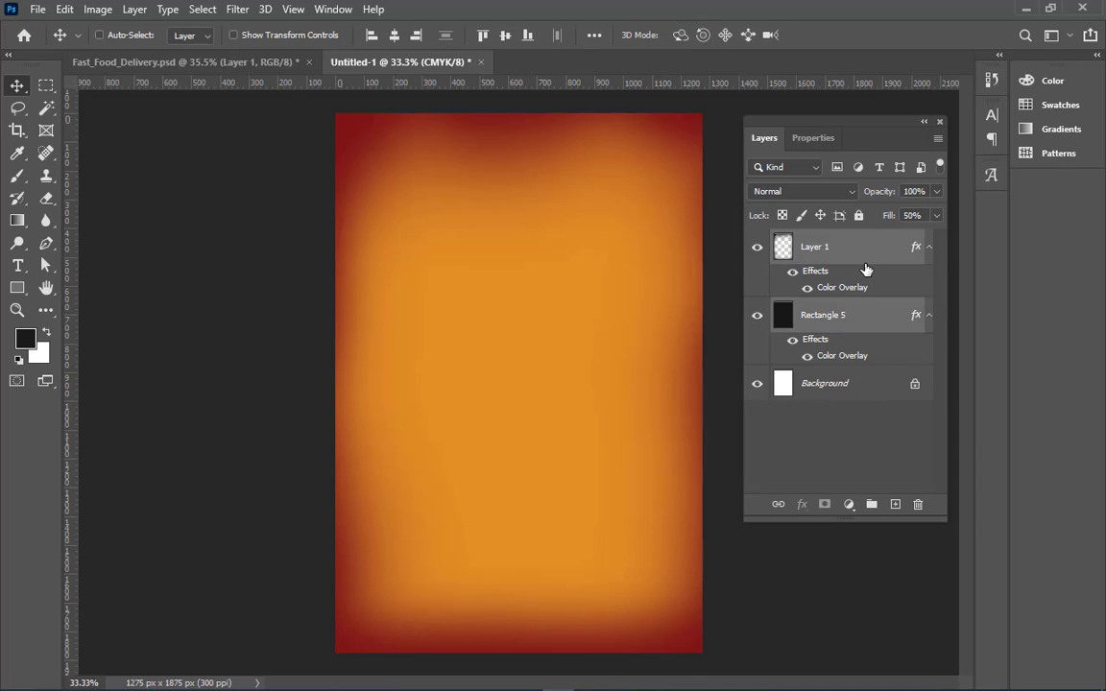
pyautogui.hotkey('ctrl', 'g')
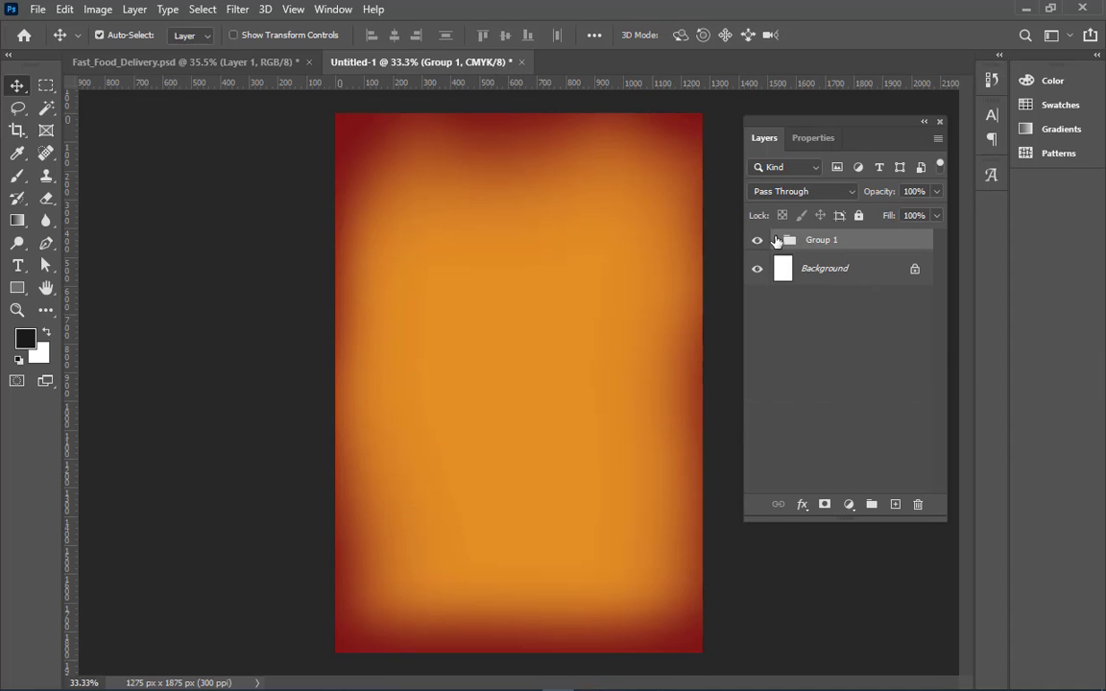
# Name the new group Background, correcting any typo, and check it by hiding and showing it
pyautogui.doubleClick(824, 241)
pyautogui.press('BackSpace')
pyautogui.press('Return')
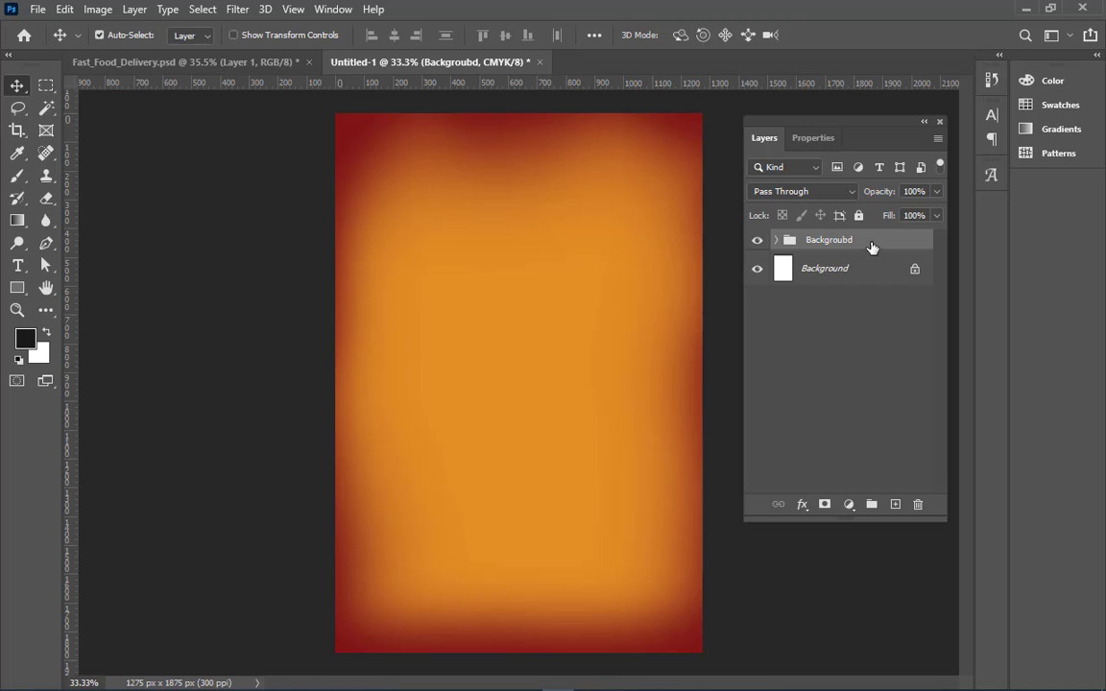
pyautogui.doubleClick(844, 247)
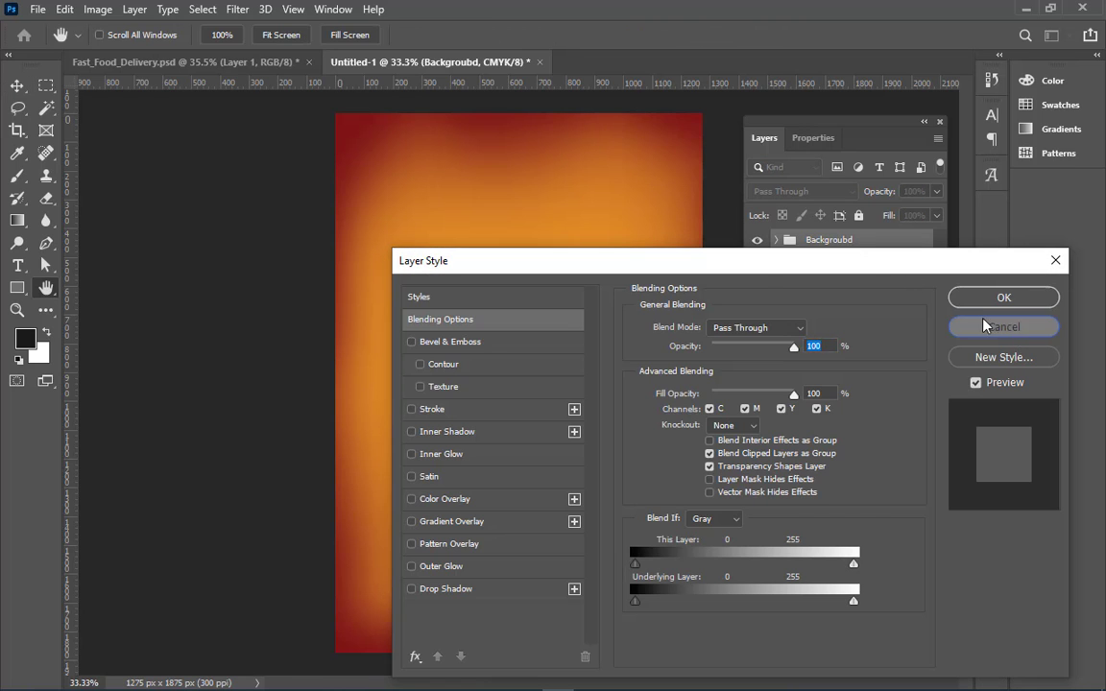
pyautogui.click(984, 327)
pyautogui.doubleClick(823, 240)
pyautogui.click(822, 242)
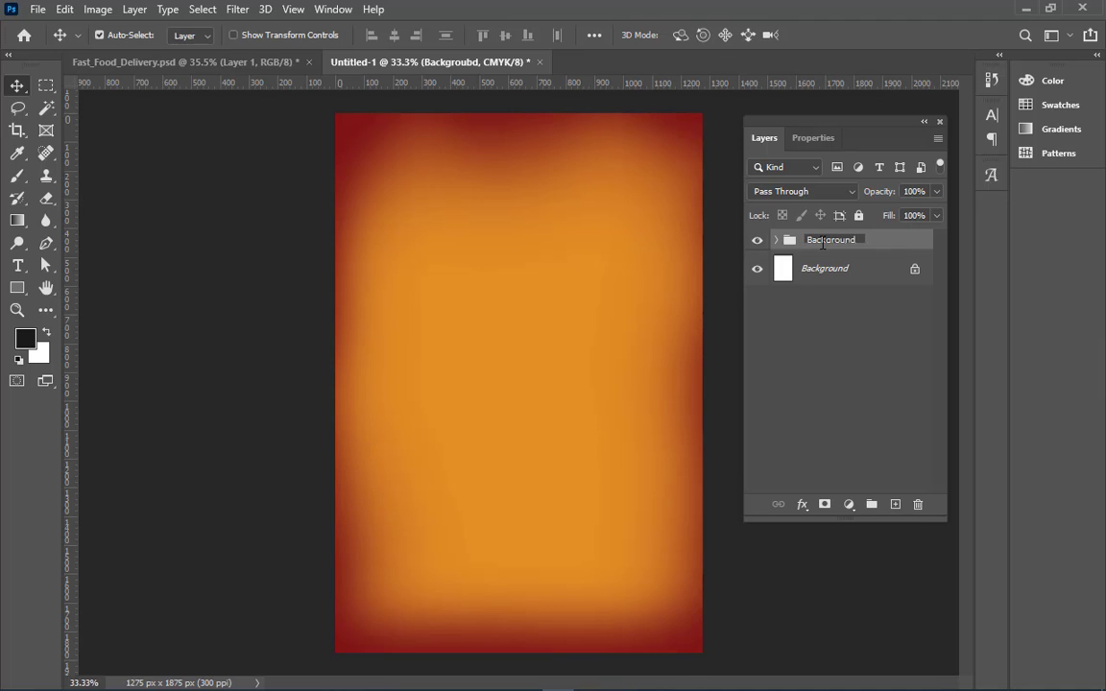
pyautogui.press('Return')
pyautogui.click(758, 242)
pyautogui.click(758, 242)
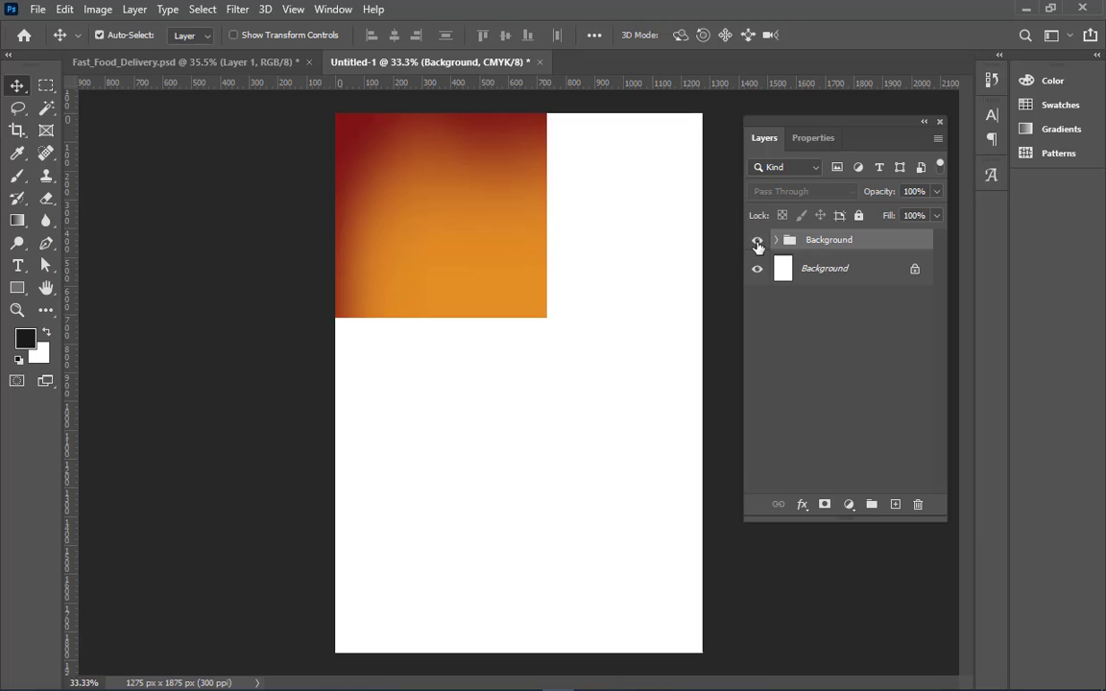
# Examine the flyer's Background and Image groups, including Layer 7 and its copies, by toggling visibility and selecting layers
pyautogui.click(214, 58)
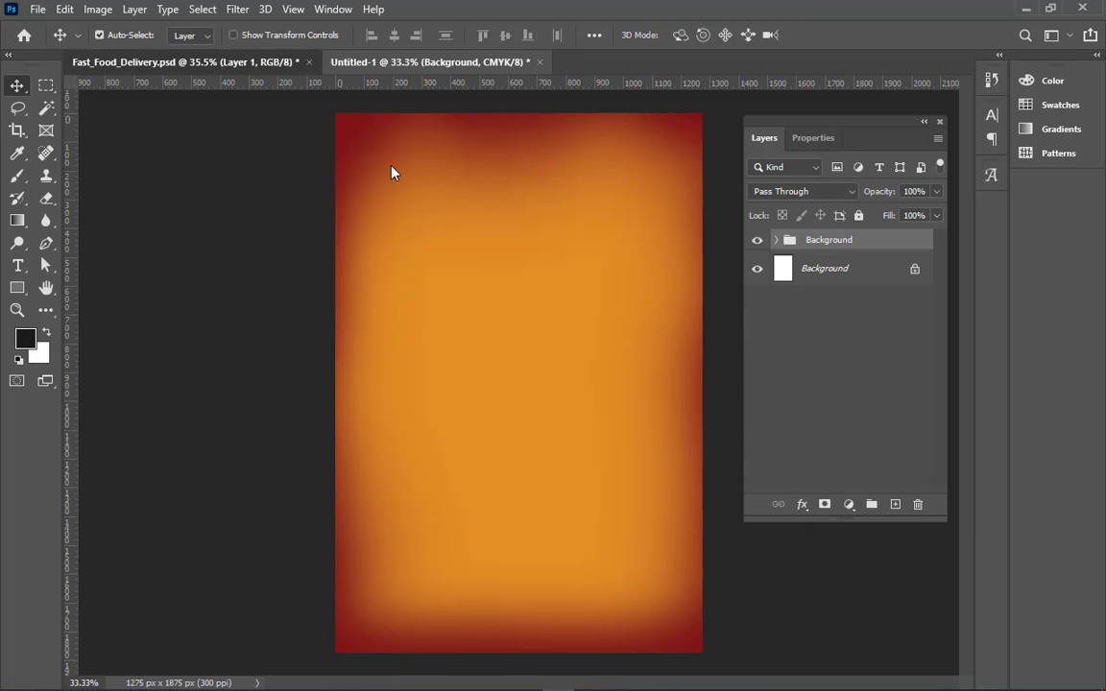
pyautogui.click(777, 417)
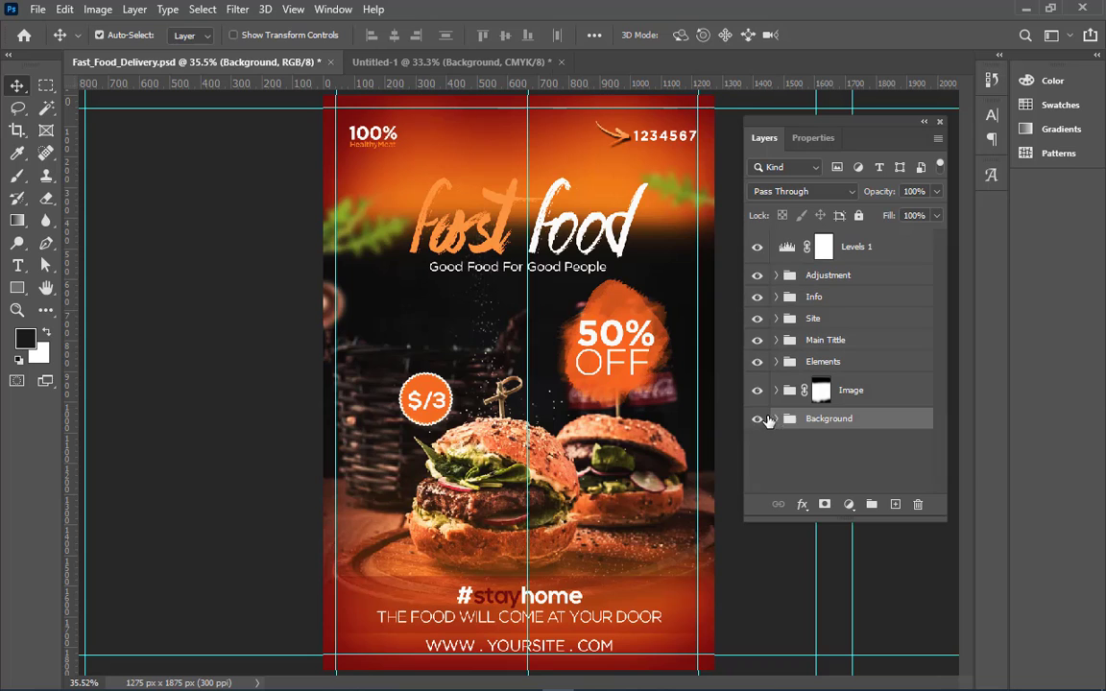
pyautogui.click(758, 420)
pyautogui.click(759, 419)
pyautogui.click(776, 391)
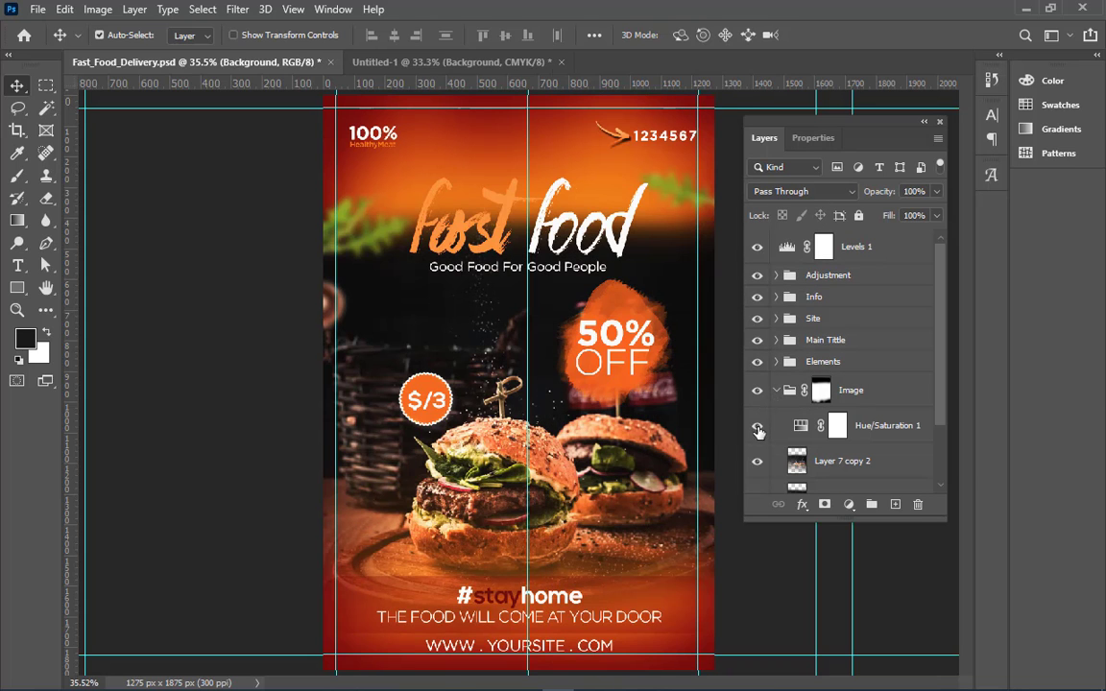
pyautogui.click(757, 460)
pyautogui.click(757, 461)
pyautogui.click(848, 461)
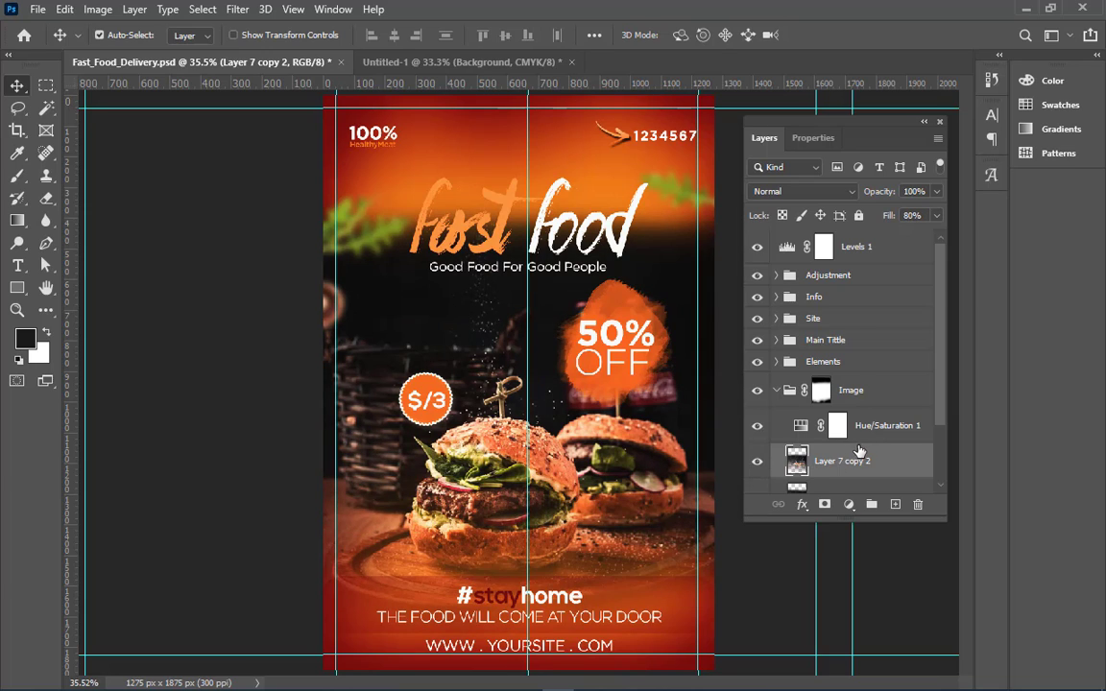
pyautogui.scroll(-2, 861, 451)
pyautogui.click(859, 462)
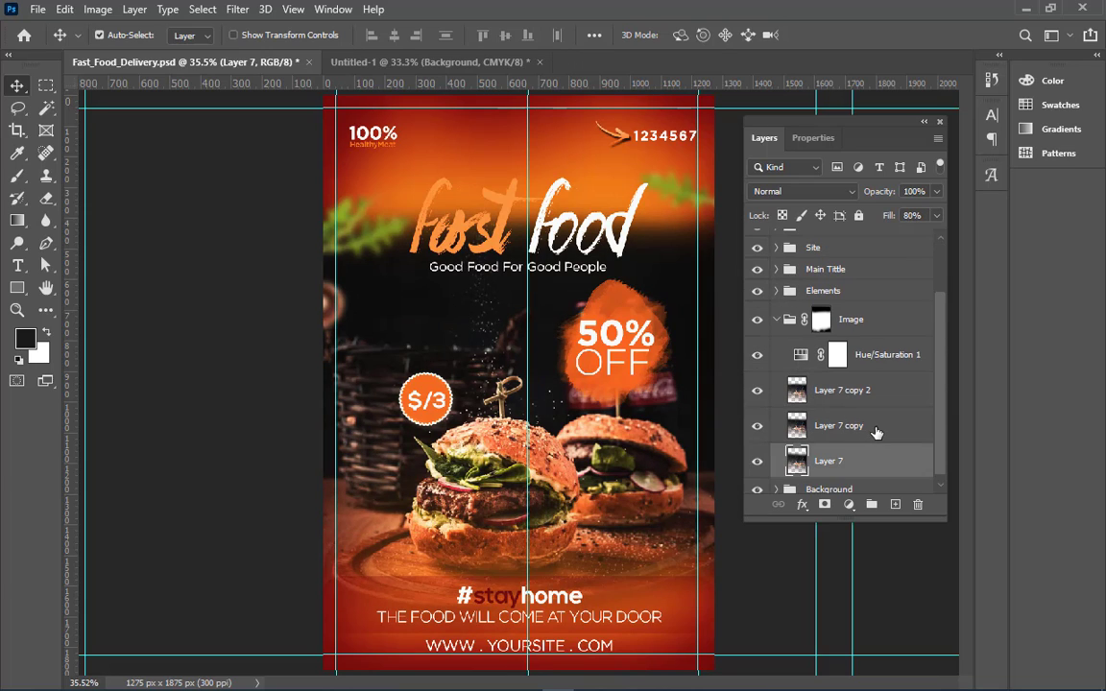
pyautogui.keyDown('shift'); pyautogui.click(877, 433); pyautogui.keyUp('shift')
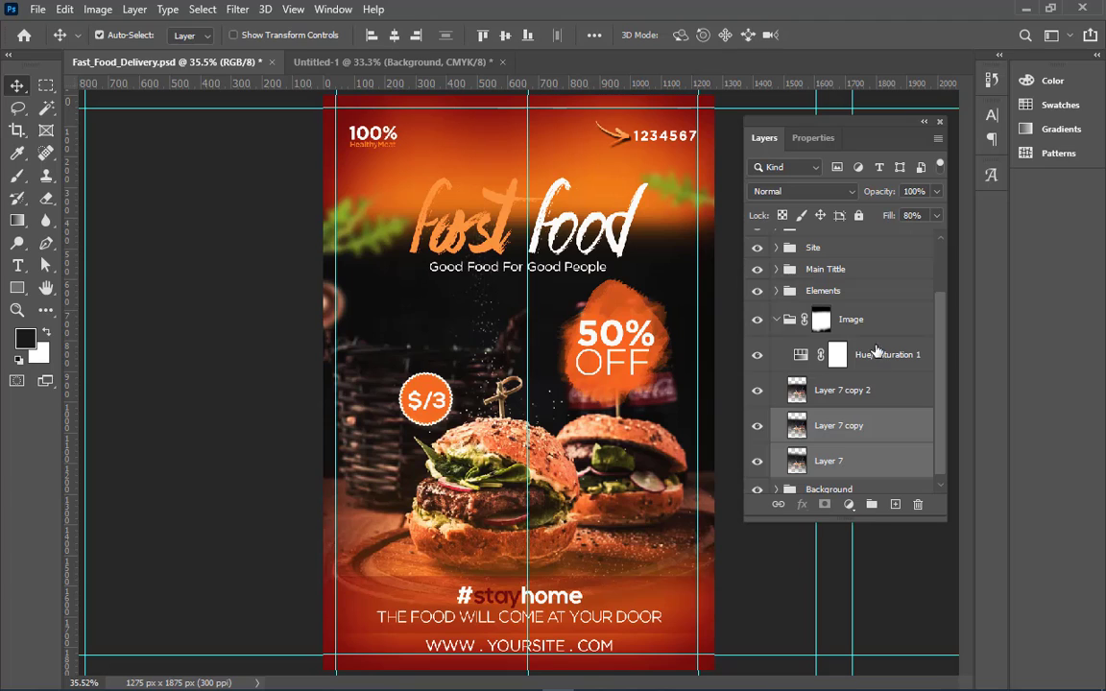
# Merge the flyer's whole Image group into a single layer with its mask
pyautogui.click(864, 322)
pyautogui.click(775, 319)
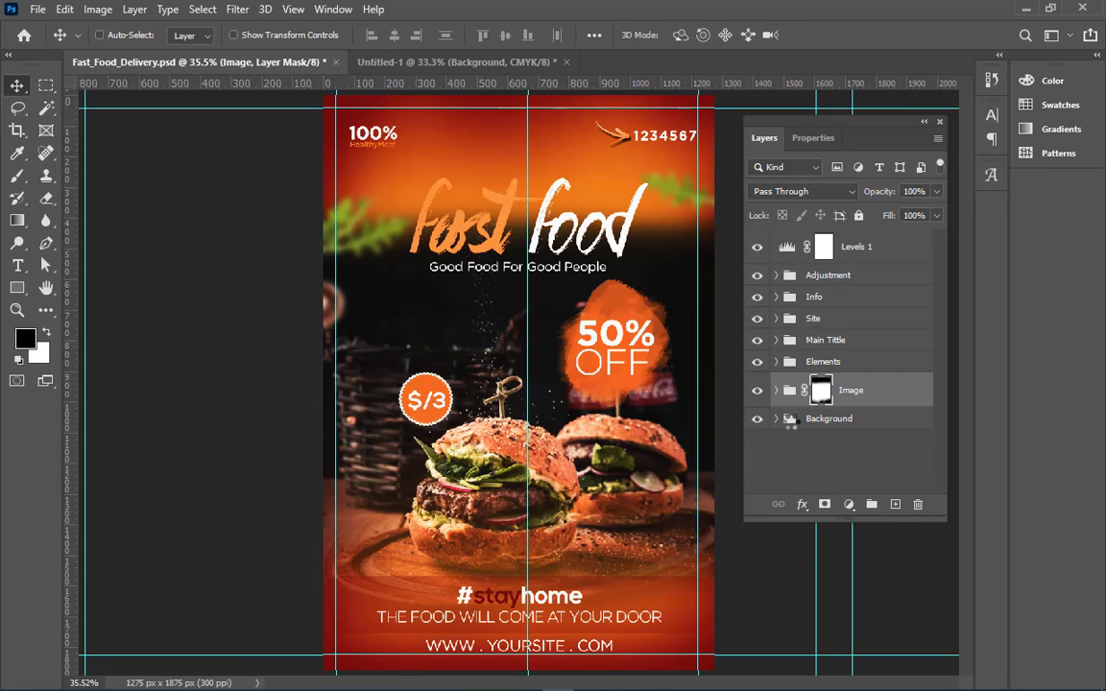
pyautogui.hotkey('ctrl', 'e')
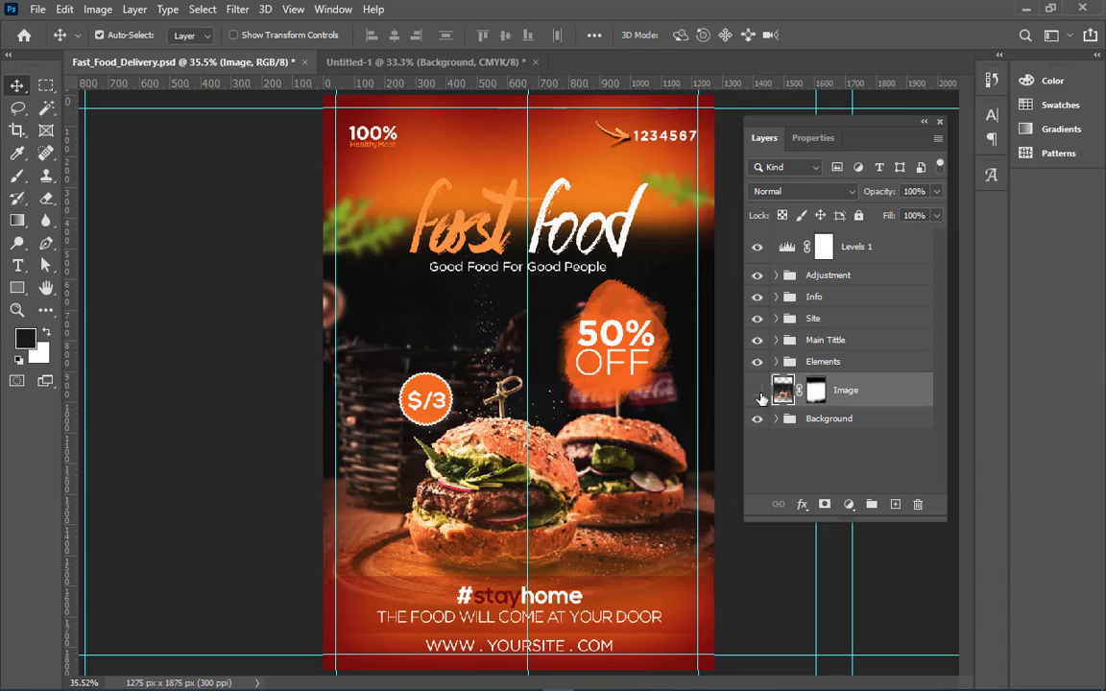
# Copy the merged Image layer into the new document above the Background group and check it by toggling its visibility
pyautogui.moveTo(890, 404); pyautogui.dragTo(602, 368)
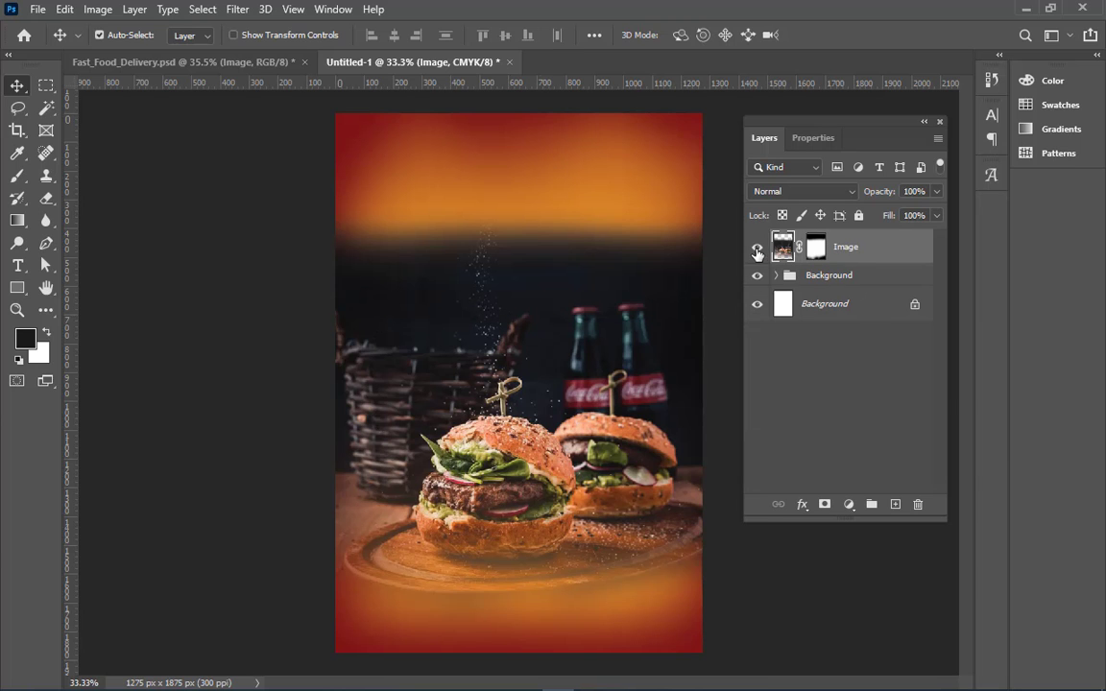
pyautogui.click(757, 248)
pyautogui.click(756, 247)
# Put the copied Image layer into its own group named Image and check the group by toggling its visibility
pyautogui.hotkey('ctrl', 'g')
pyautogui.click(776, 241)
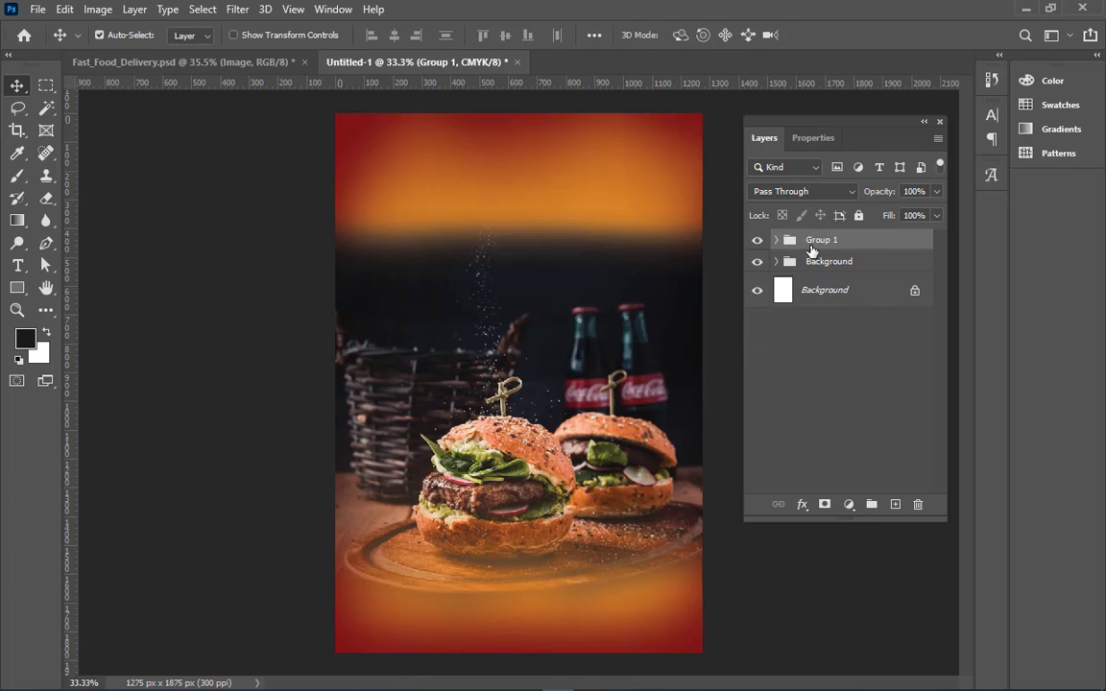
pyautogui.doubleClick(817, 241)
pyautogui.press('BackSpace')
pyautogui.press('Return')
pyautogui.click(757, 240)
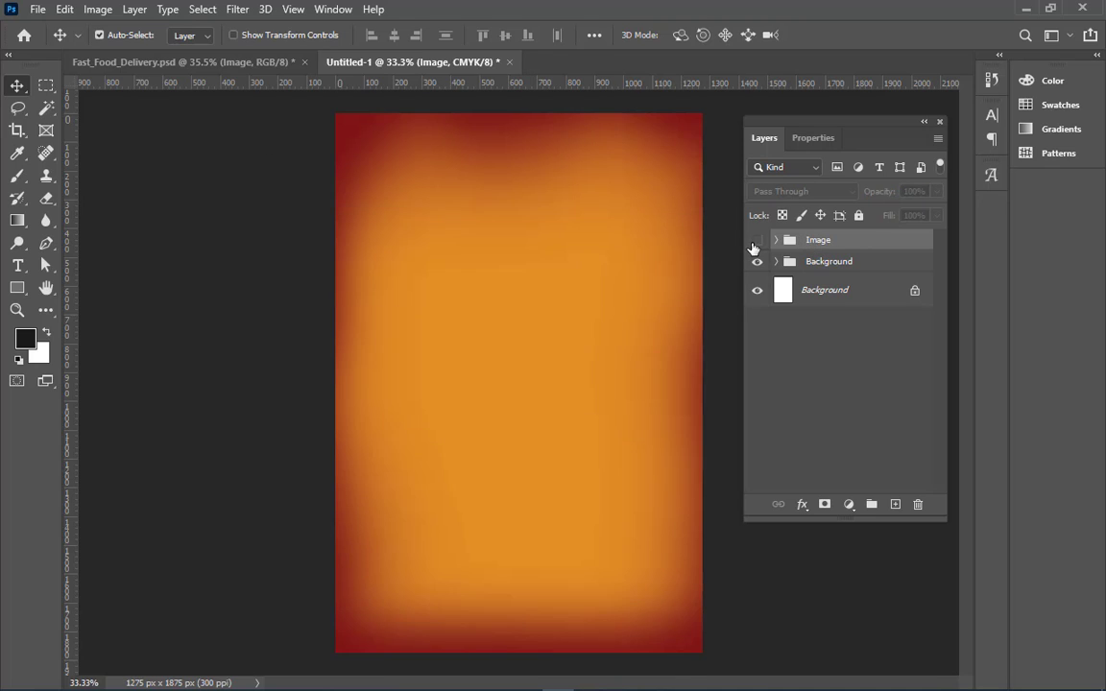
pyautogui.click(756, 240)
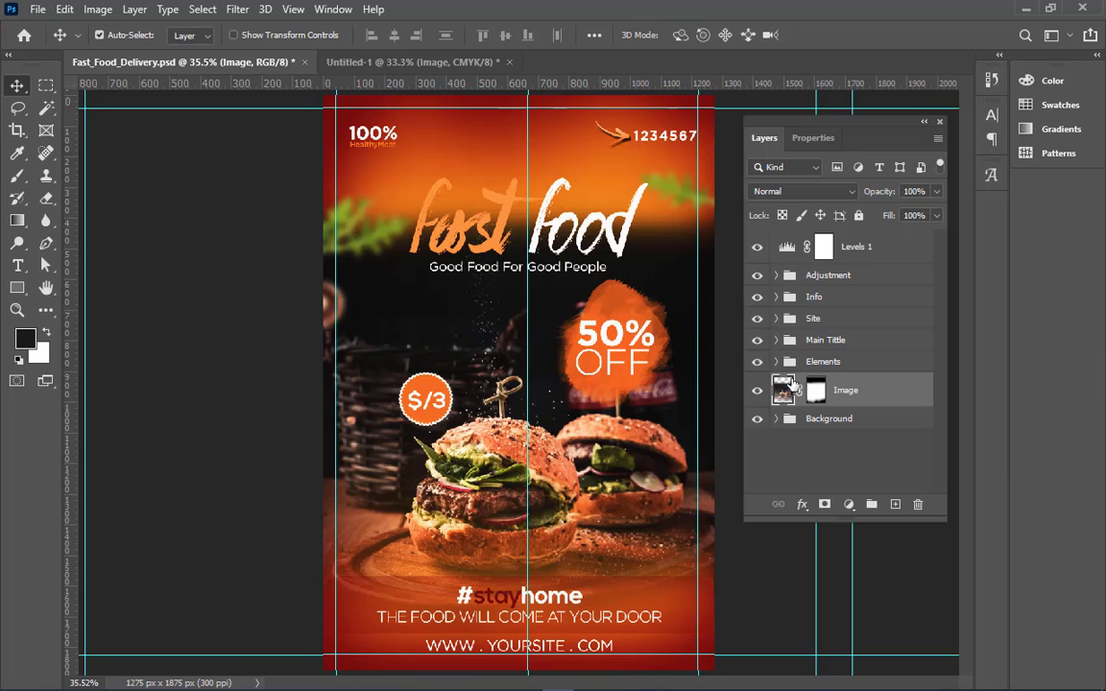
# Put the merged Image layer in the flyer document into a group as well and name the group Image
pyautogui.click(758, 390)
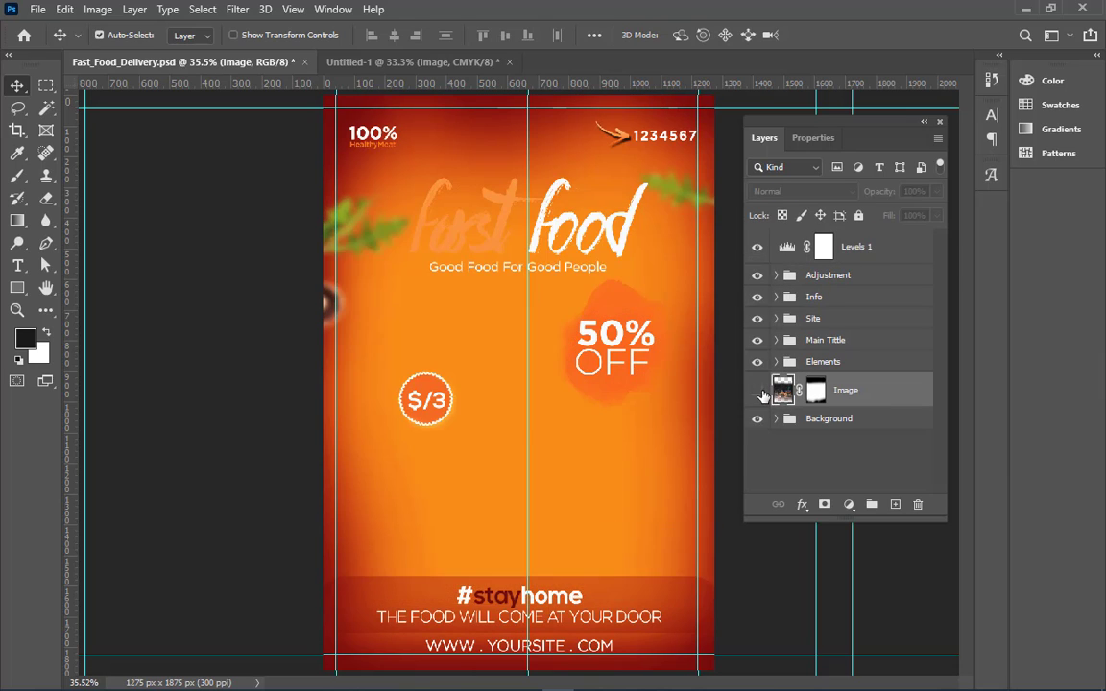
pyautogui.click(757, 390)
pyautogui.hotkey('ctrl', 'g')
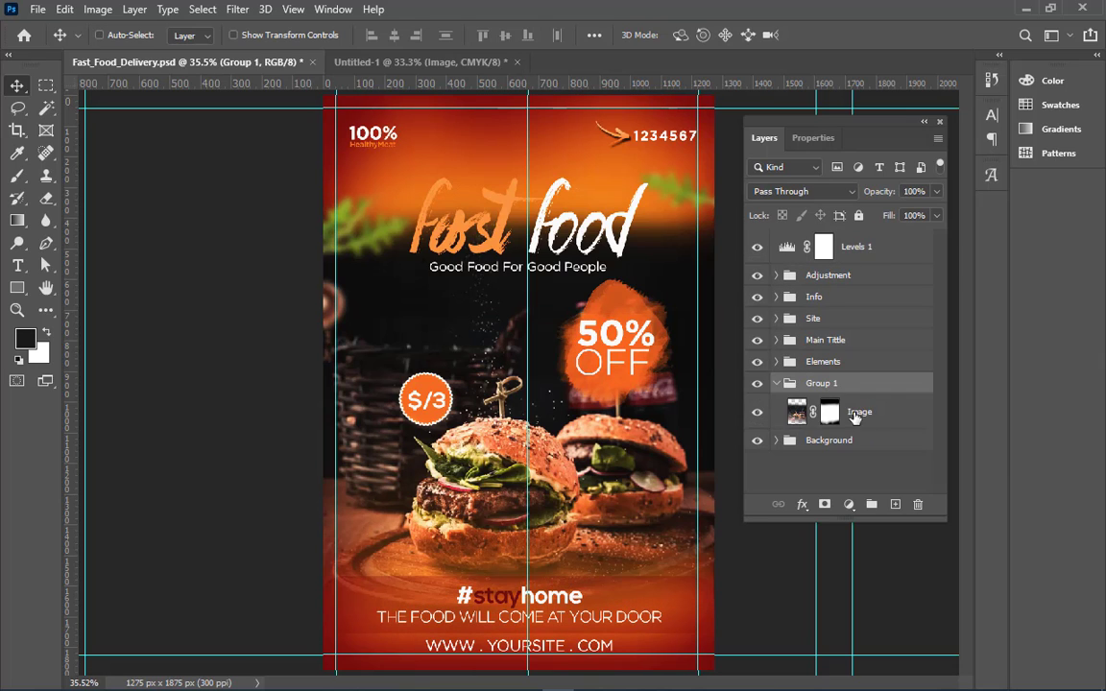
pyautogui.click(776, 383)
pyautogui.doubleClick(821, 384)
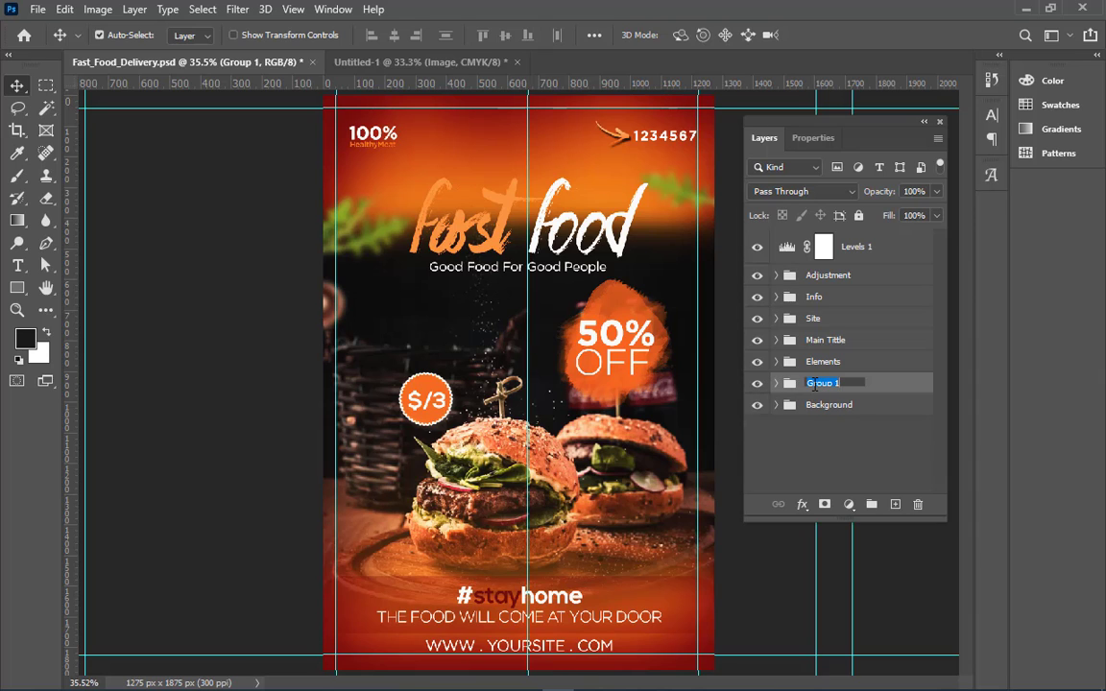
pyautogui.write('Im')
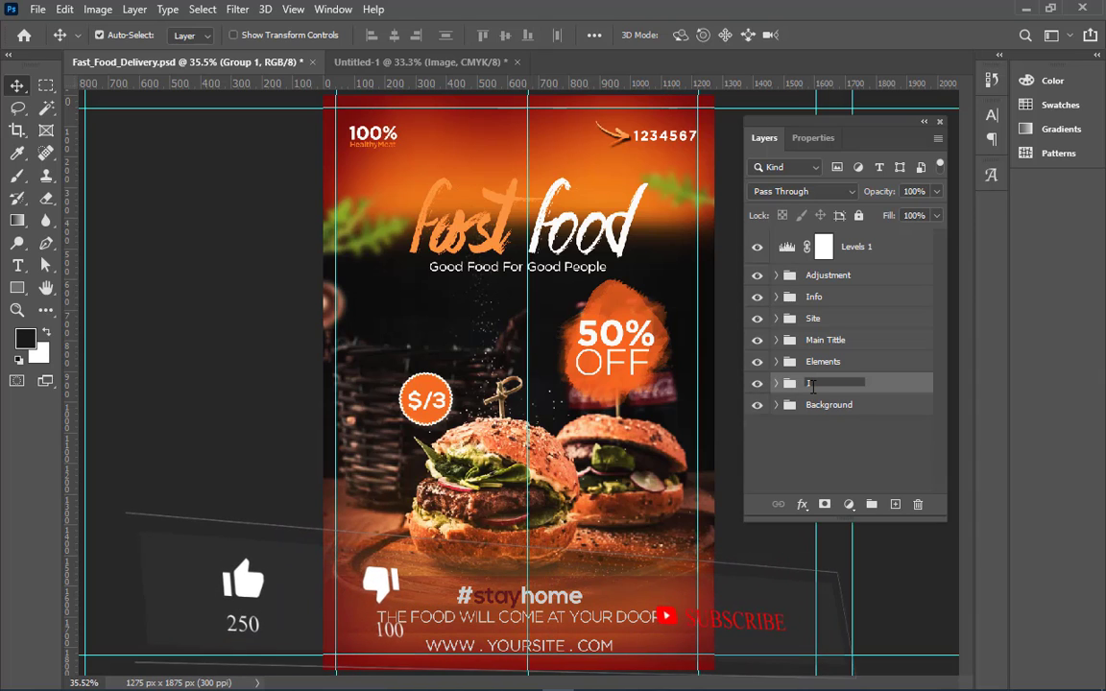
pyautogui.write('age')
pyautogui.press('Return')
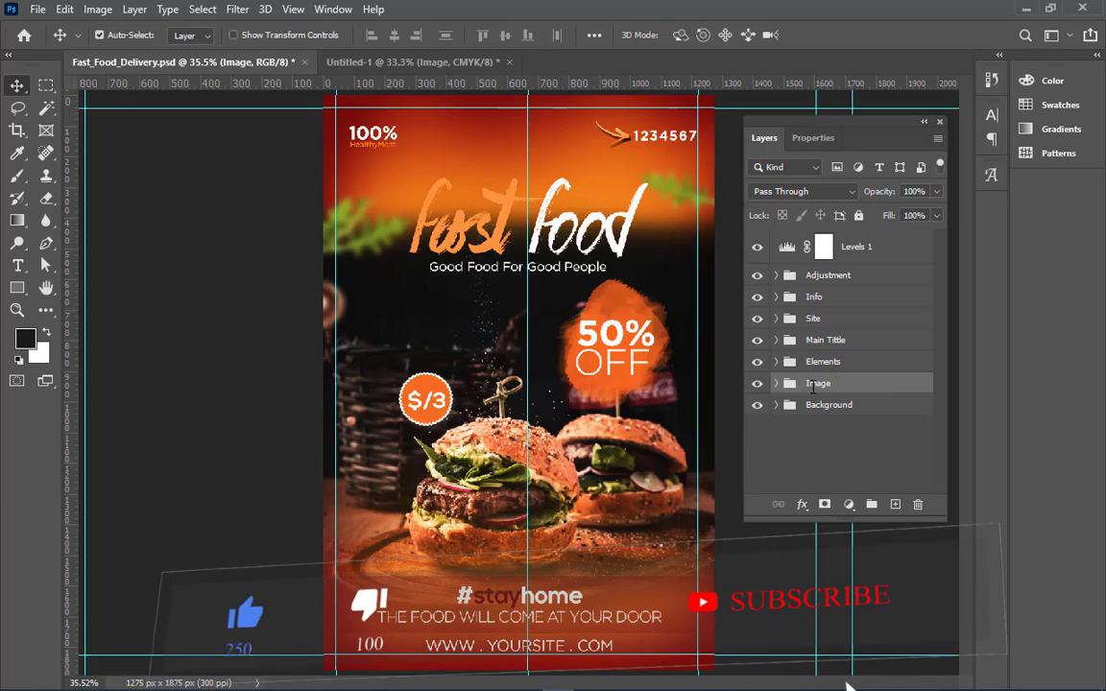
# Examine what the flyer's Elements, Image and Background groups contain by repeatedly hiding and showing them
pyautogui.click(835, 363)
pyautogui.click(756, 362)
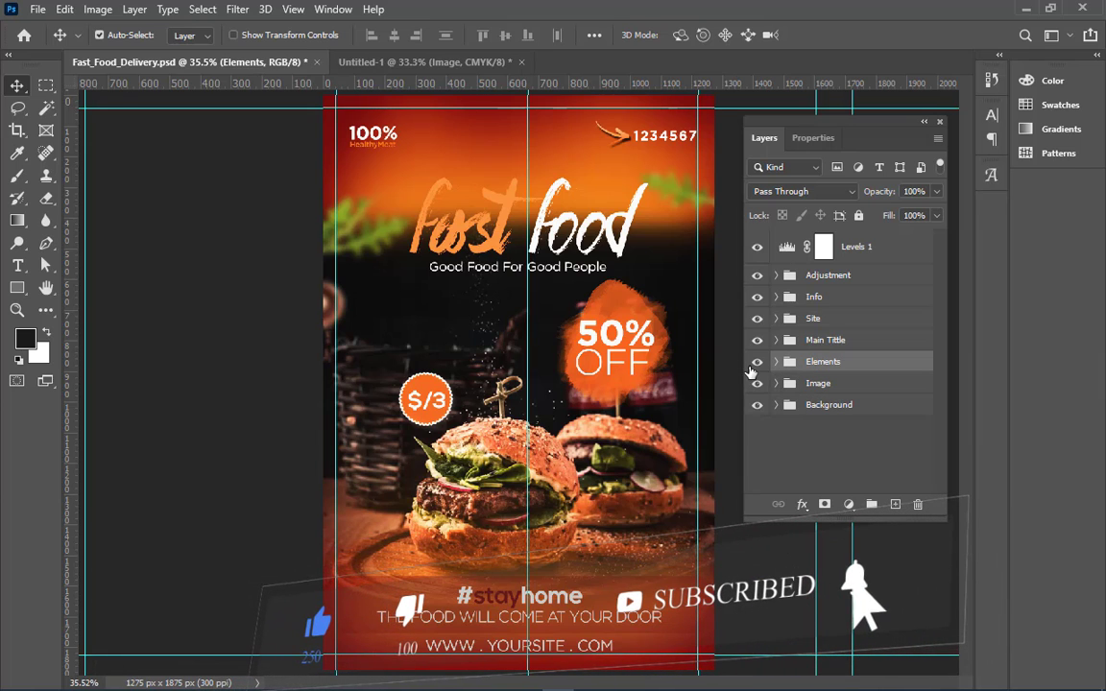
pyautogui.click(756, 362)
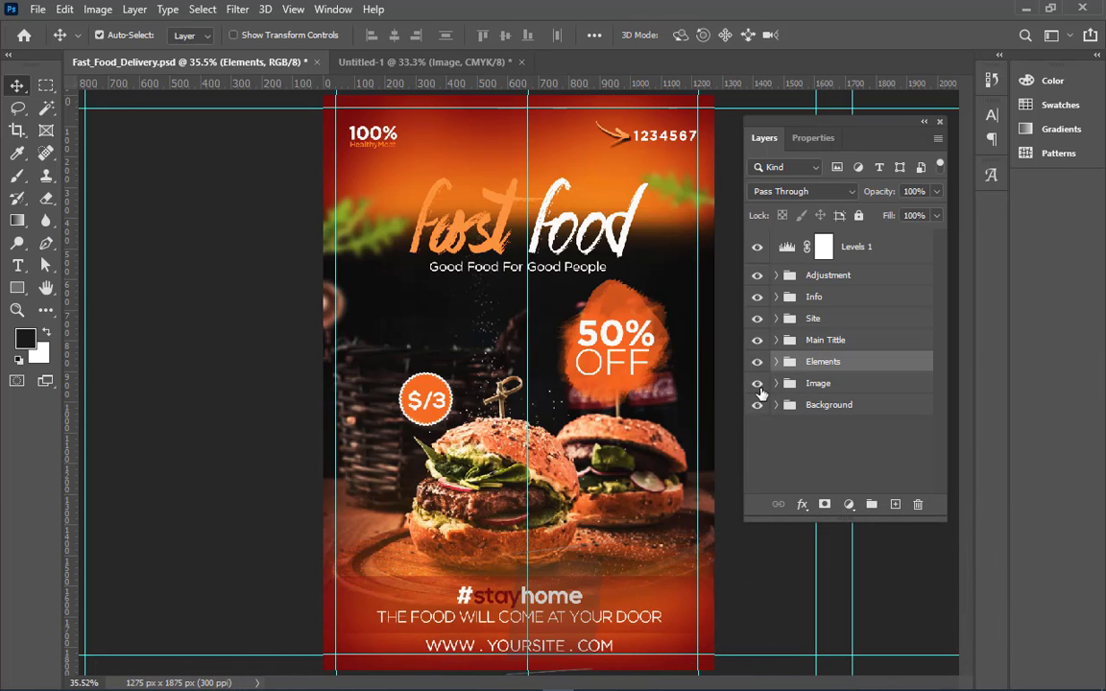
pyautogui.click(756, 383)
pyautogui.click(758, 405)
pyautogui.click(758, 405)
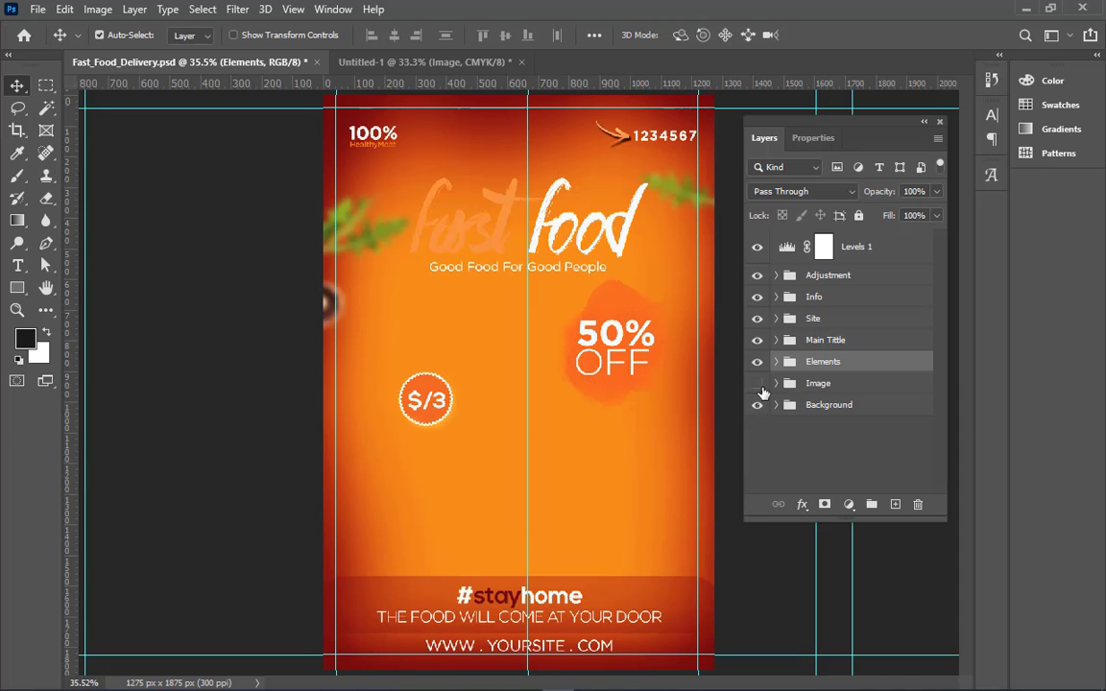
pyautogui.click(757, 383)
pyautogui.click(758, 363)
pyautogui.click(757, 363)
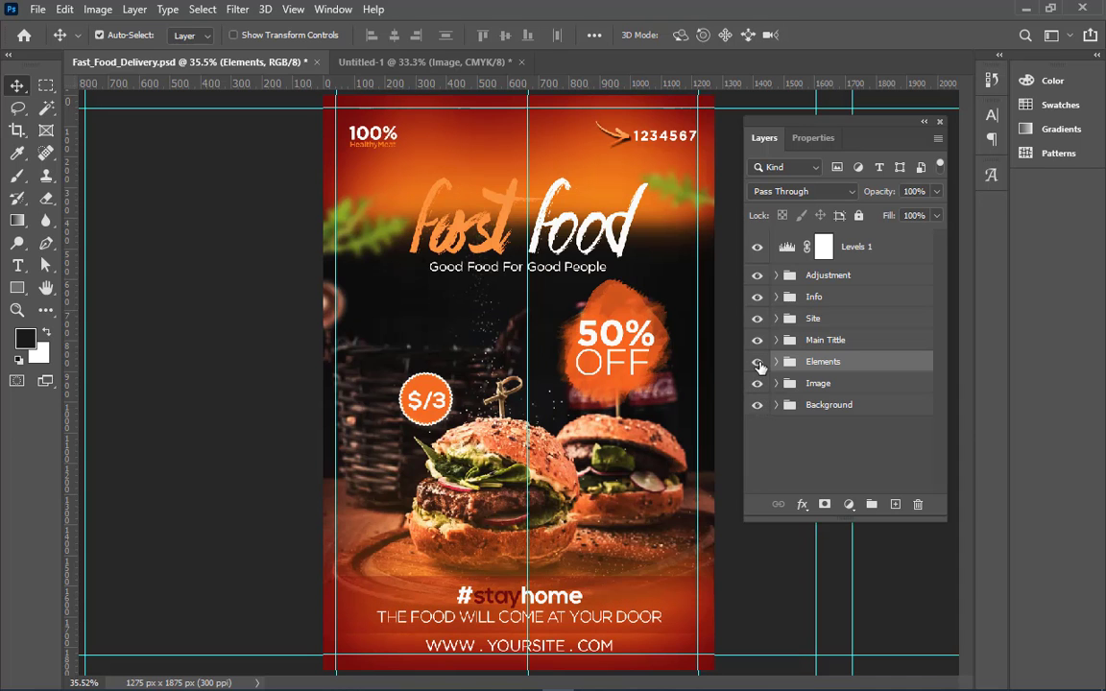
pyautogui.click(756, 363)
pyautogui.click(756, 363)
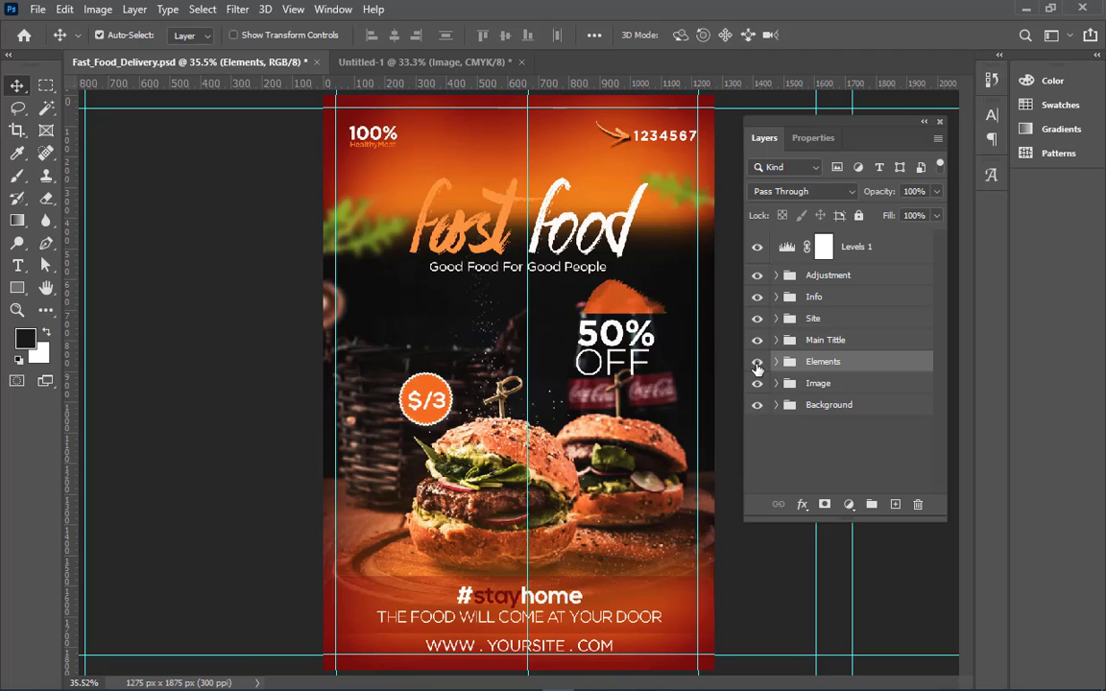
pyautogui.click(756, 362)
pyautogui.click(756, 363)
pyautogui.click(757, 363)
pyautogui.click(756, 363)
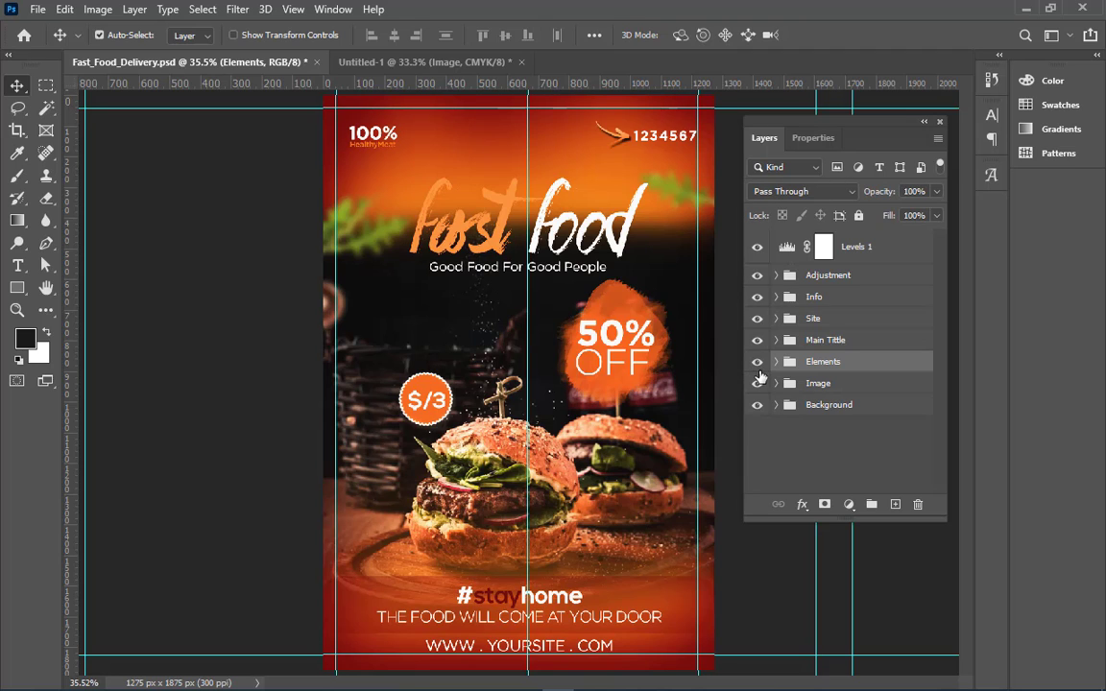
pyautogui.click(756, 363)
pyautogui.click(756, 363)
pyautogui.click(757, 363)
pyautogui.click(756, 363)
# Copy the flyer's Elements group into the new document above the Image group and check it by toggling its visibility
pyautogui.moveTo(884, 371); pyautogui.dragTo(559, 397)
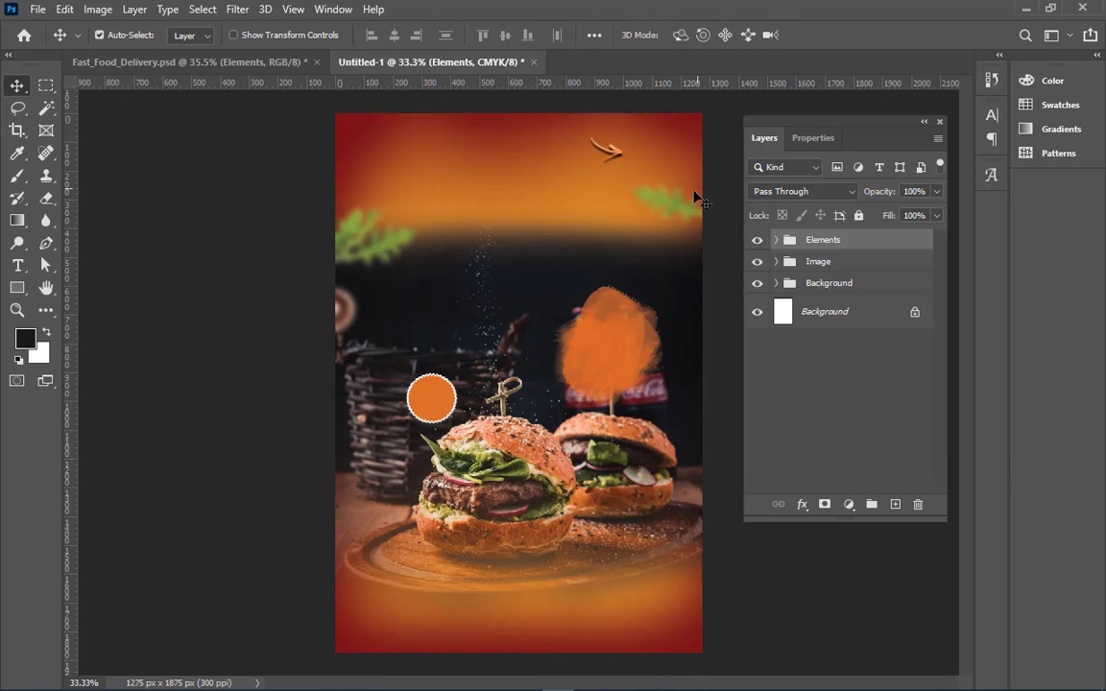
pyautogui.click(756, 241)
pyautogui.click(756, 241)
# Check the flyer's Main Tittle group by toggling its visibility and copy it into the new document above Elements
pyautogui.click(192, 61)
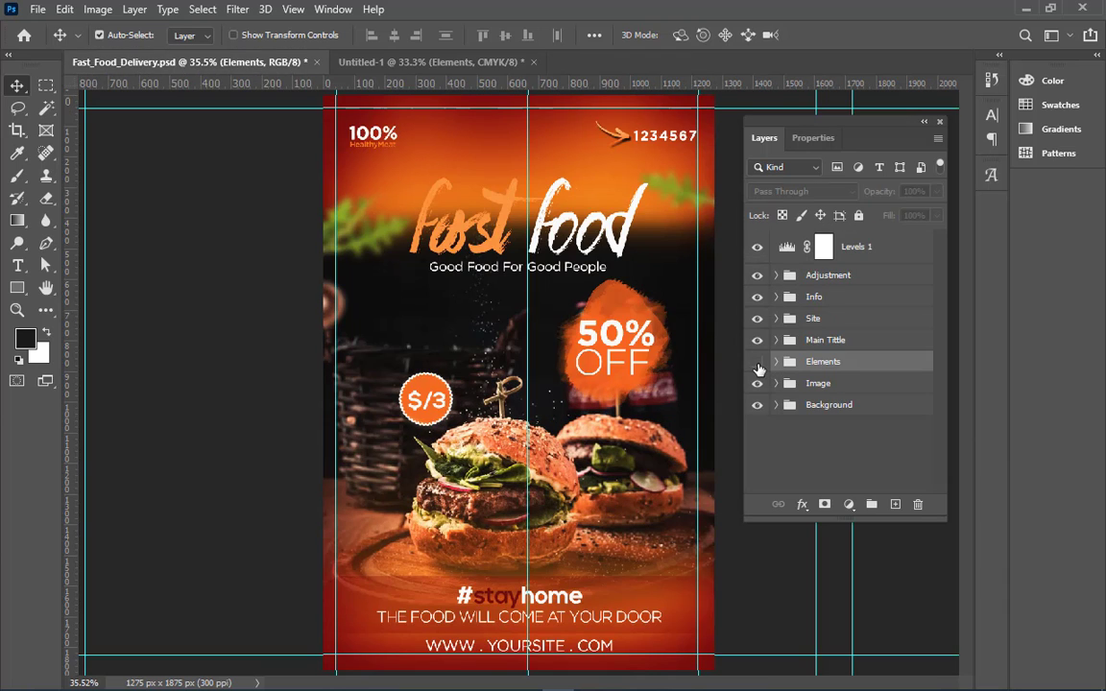
pyautogui.click(756, 360)
pyautogui.click(756, 361)
pyautogui.click(777, 342)
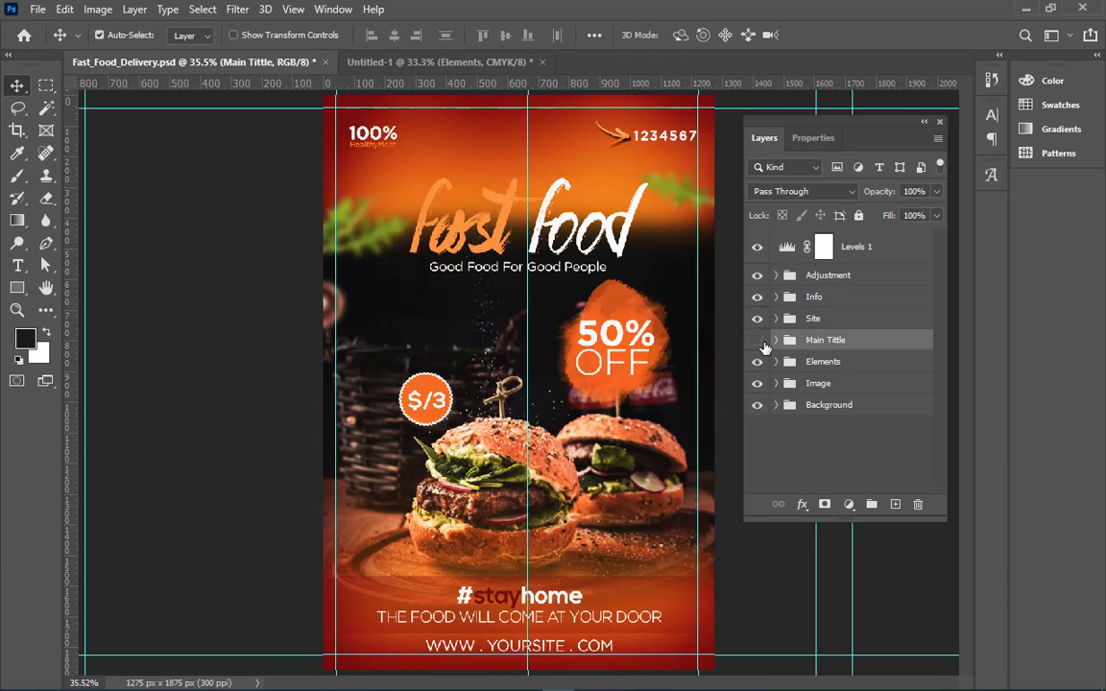
pyautogui.click(757, 341)
pyautogui.click(757, 340)
pyautogui.click(757, 341)
pyautogui.click(758, 340)
pyautogui.moveTo(875, 349); pyautogui.dragTo(545, 259)
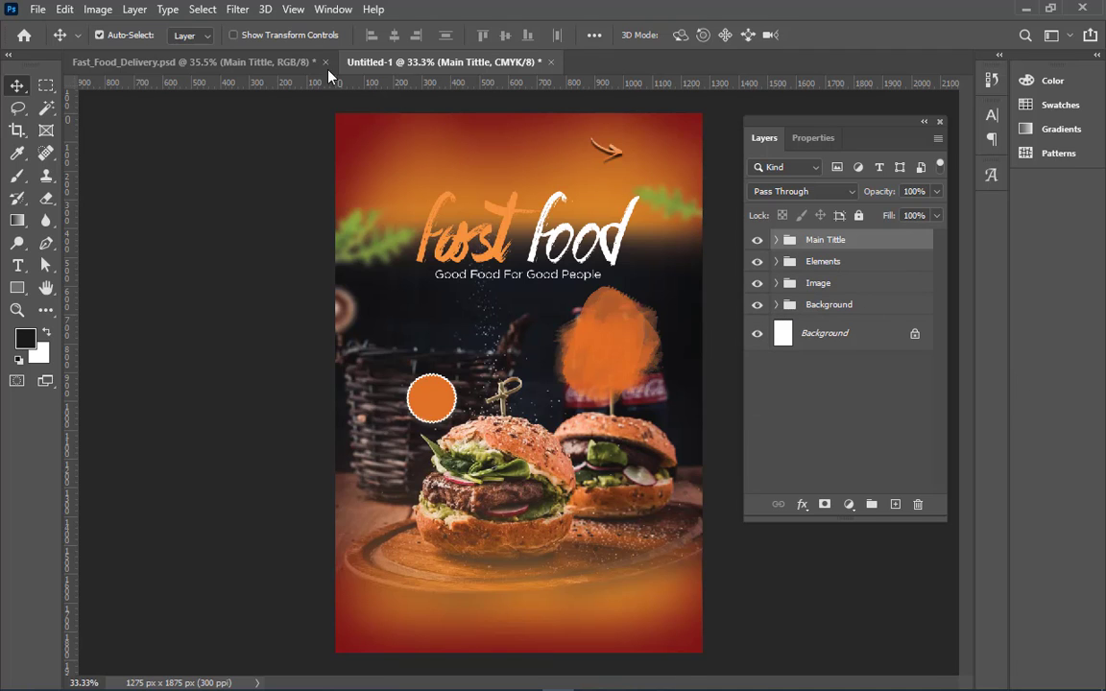
# Copy the Fast_Food_Delivery flyer's Site group into the new document above the Main Tittle group
pyautogui.click(269, 60)
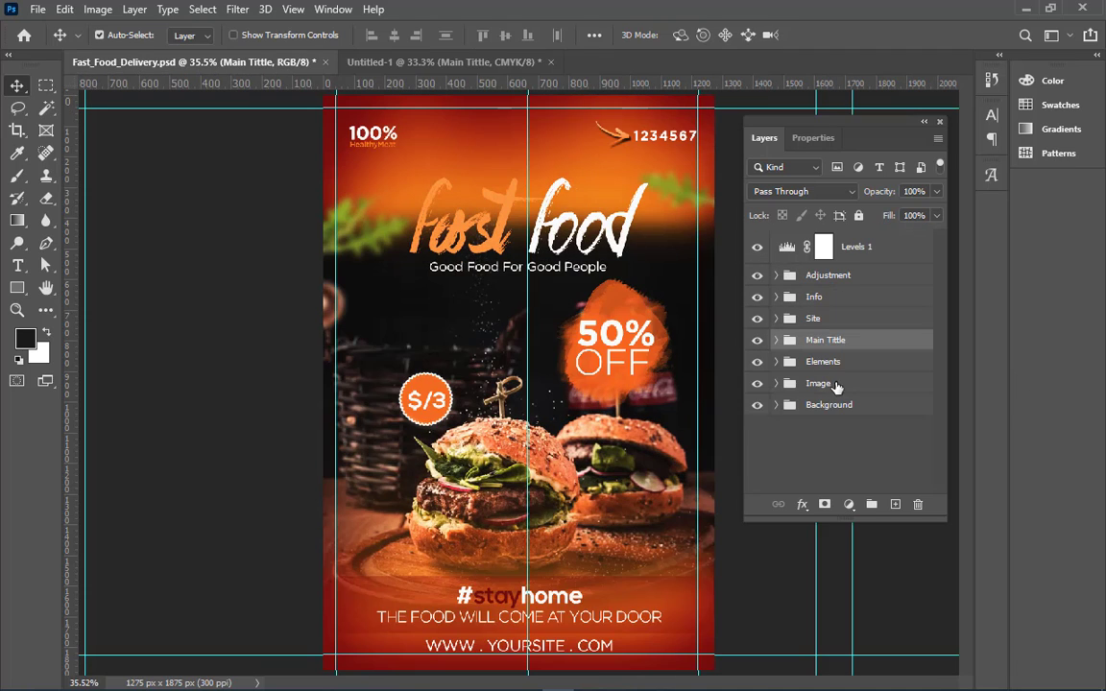
pyautogui.click(841, 320)
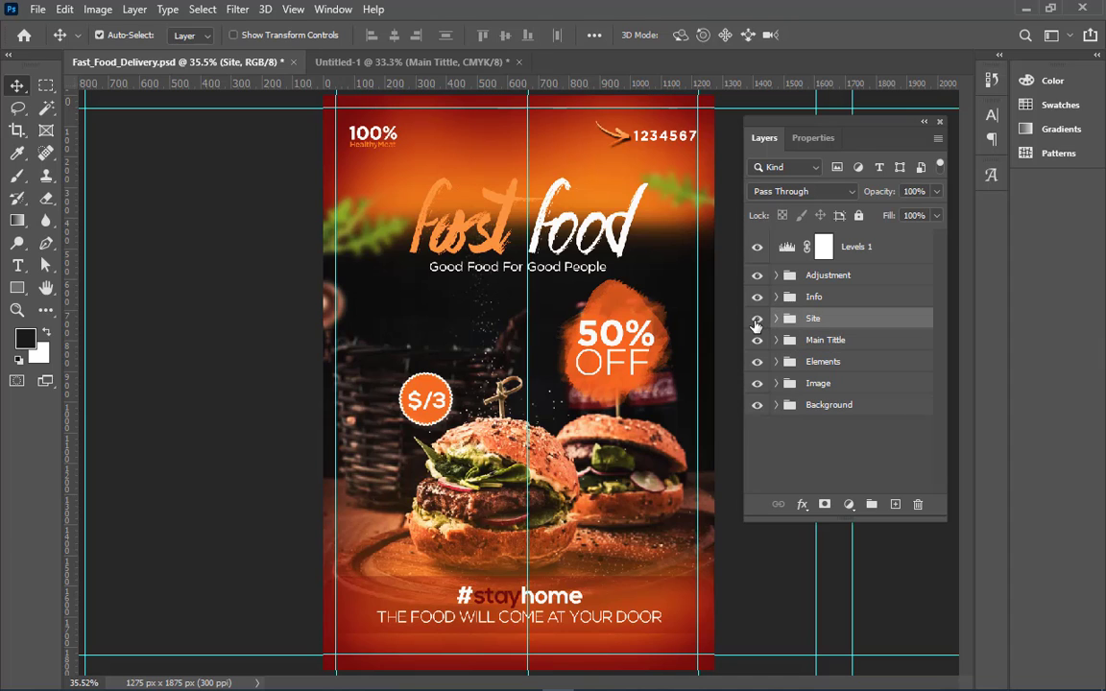
pyautogui.moveTo(863, 326); pyautogui.dragTo(538, 585)
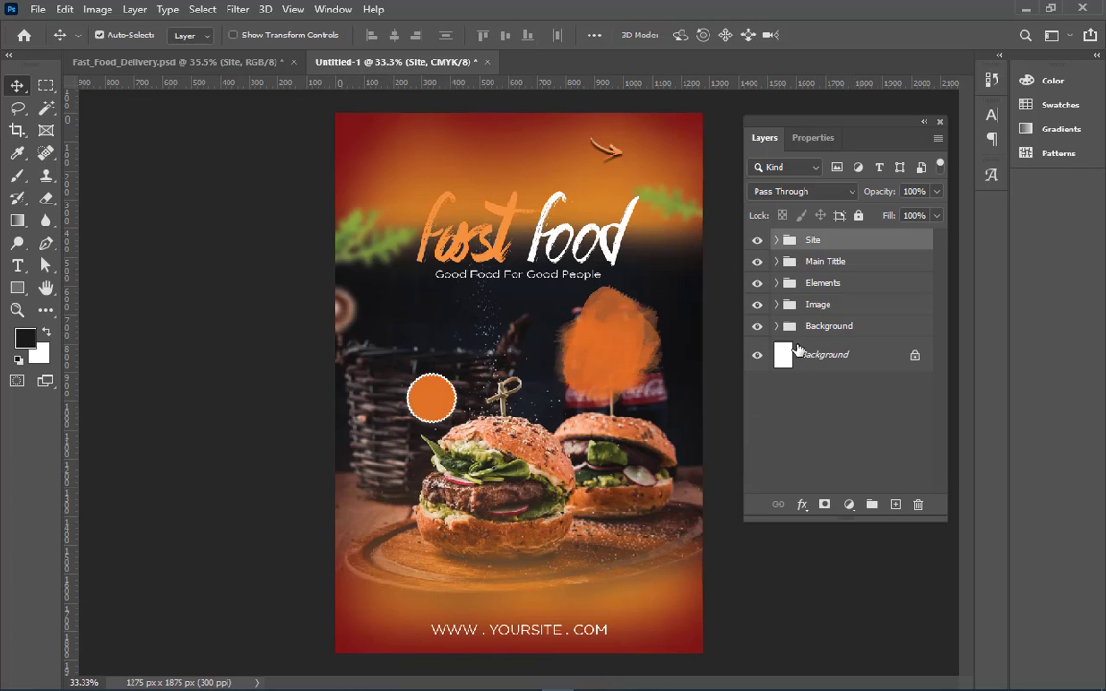
# Check the flyer's Info group by toggling its visibility and copy it into the new document above Site
pyautogui.click(269, 63)
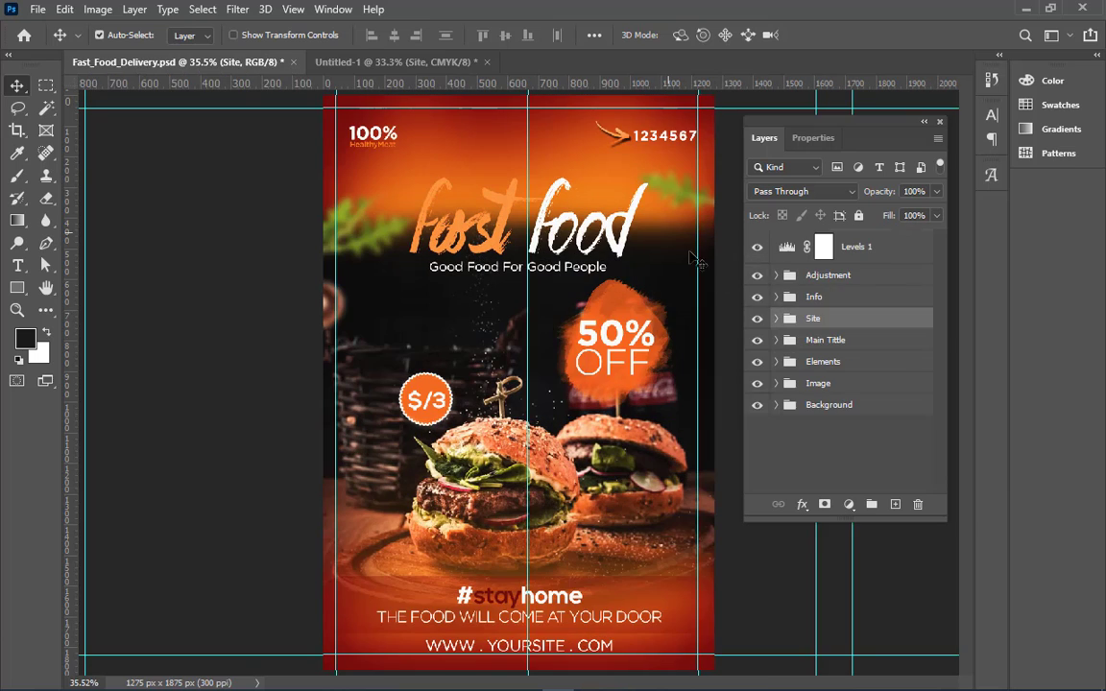
pyautogui.click(781, 299)
pyautogui.click(757, 297)
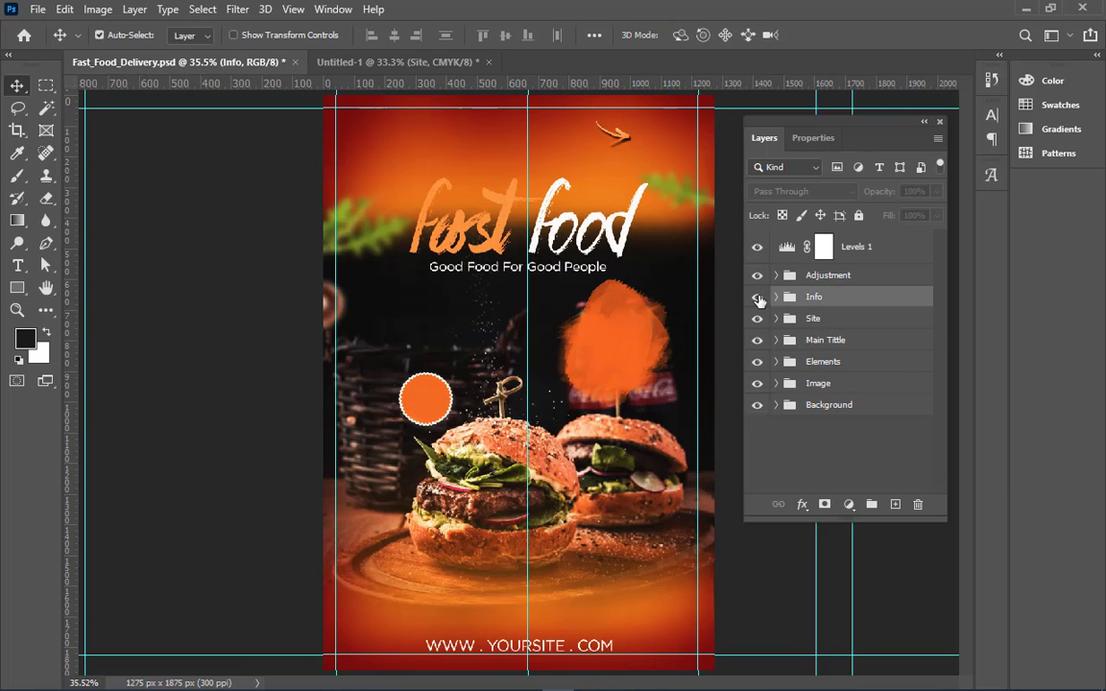
pyautogui.click(757, 297)
pyautogui.moveTo(816, 297); pyautogui.dragTo(564, 384)
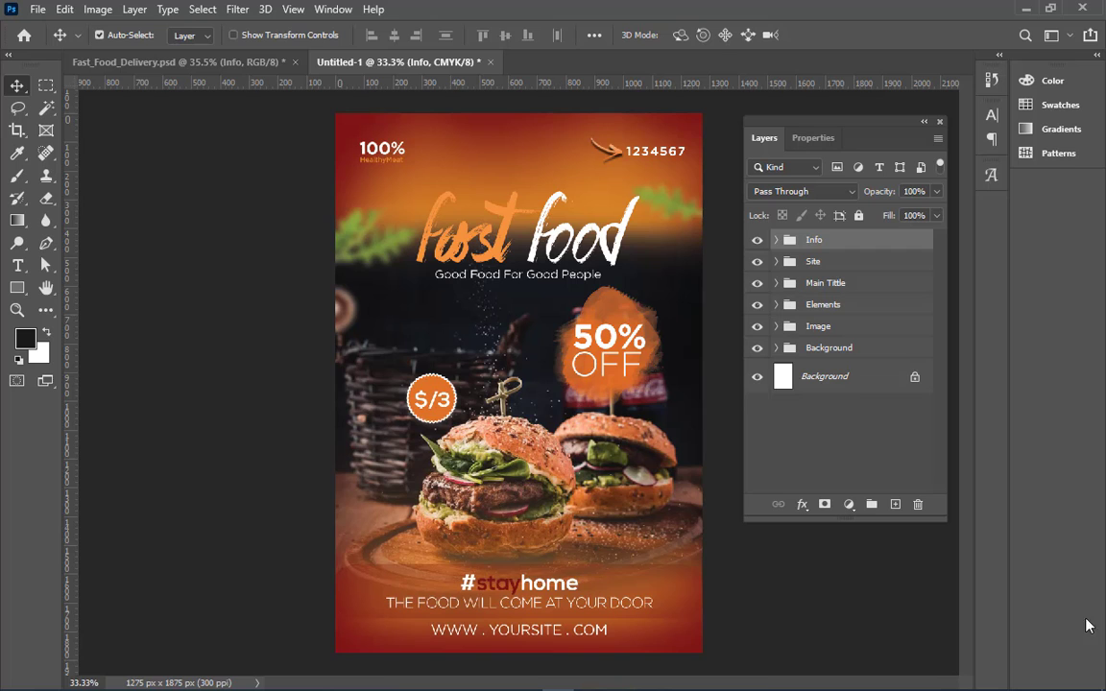
# Try to copy the flyer's Adjustment group into the new CMYK document
pyautogui.click(204, 59)
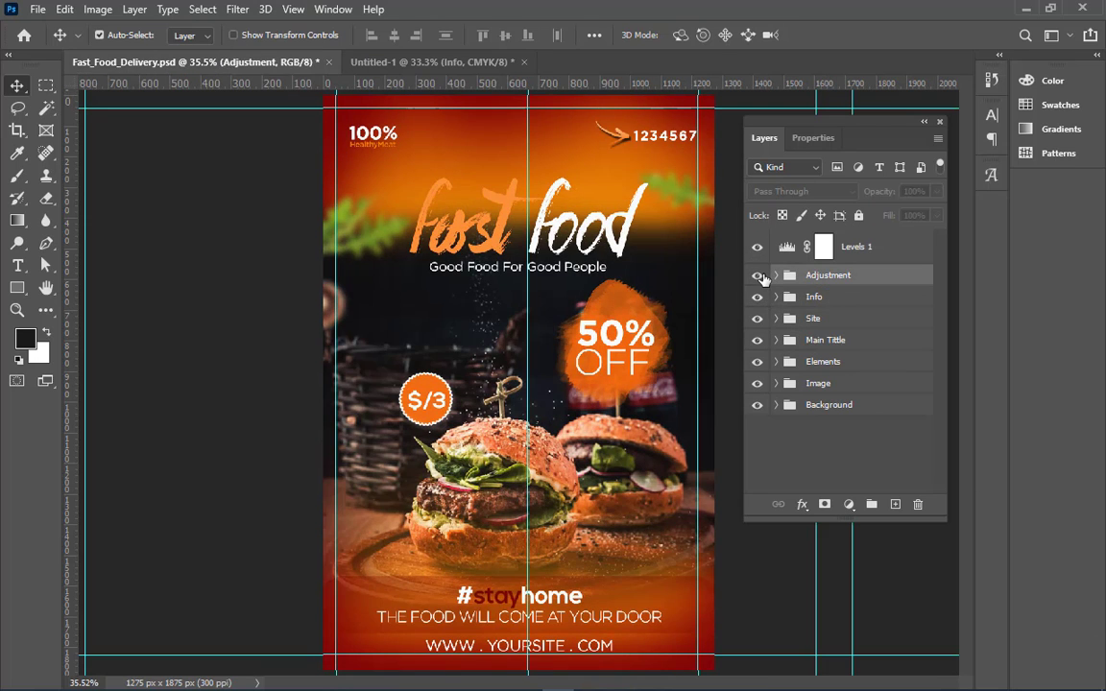
pyautogui.moveTo(873, 278); pyautogui.dragTo(561, 337)
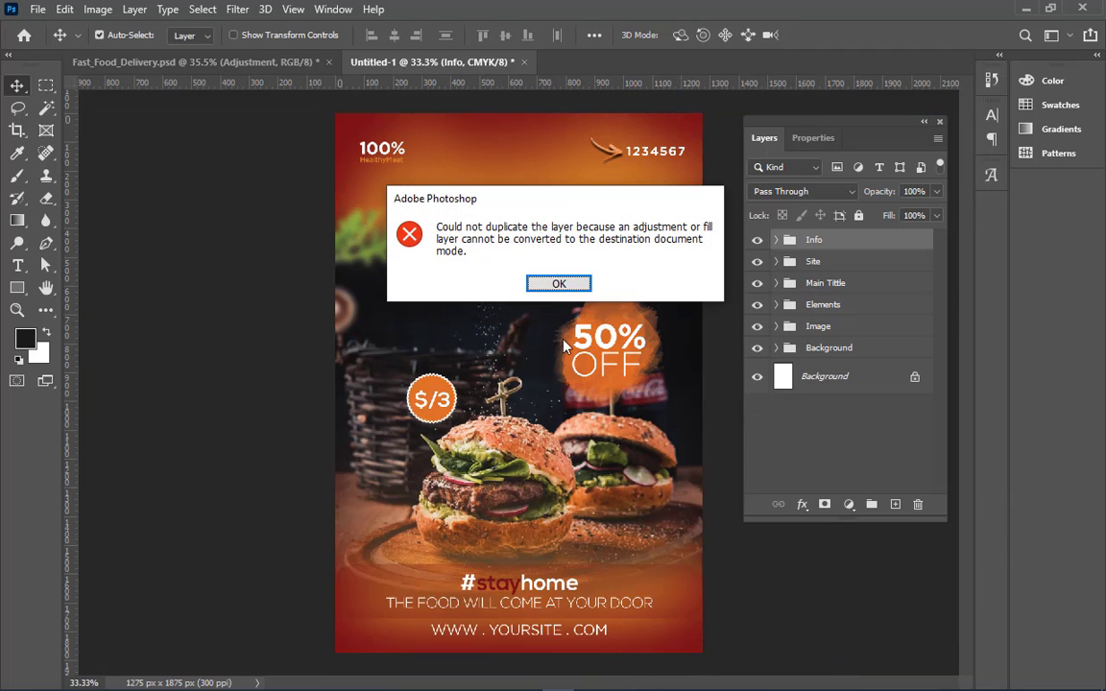
pyautogui.click(574, 291)
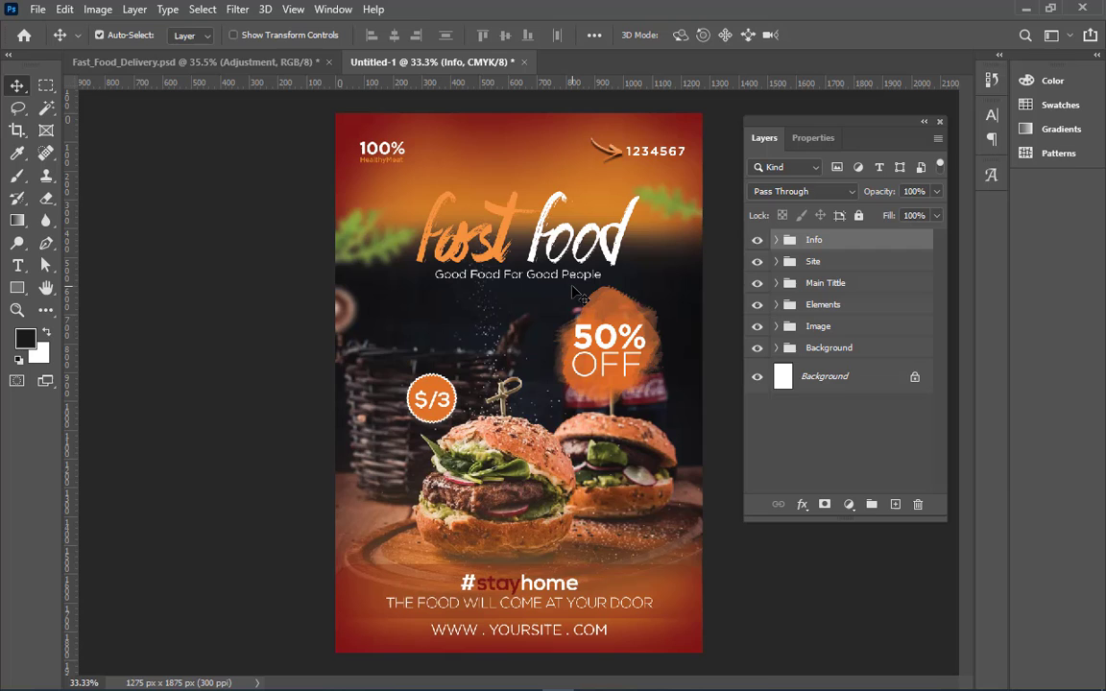
# Try merging the flyer's Adjustment group into one layer and copying it into the new document, then discard the copy
pyautogui.click(282, 63)
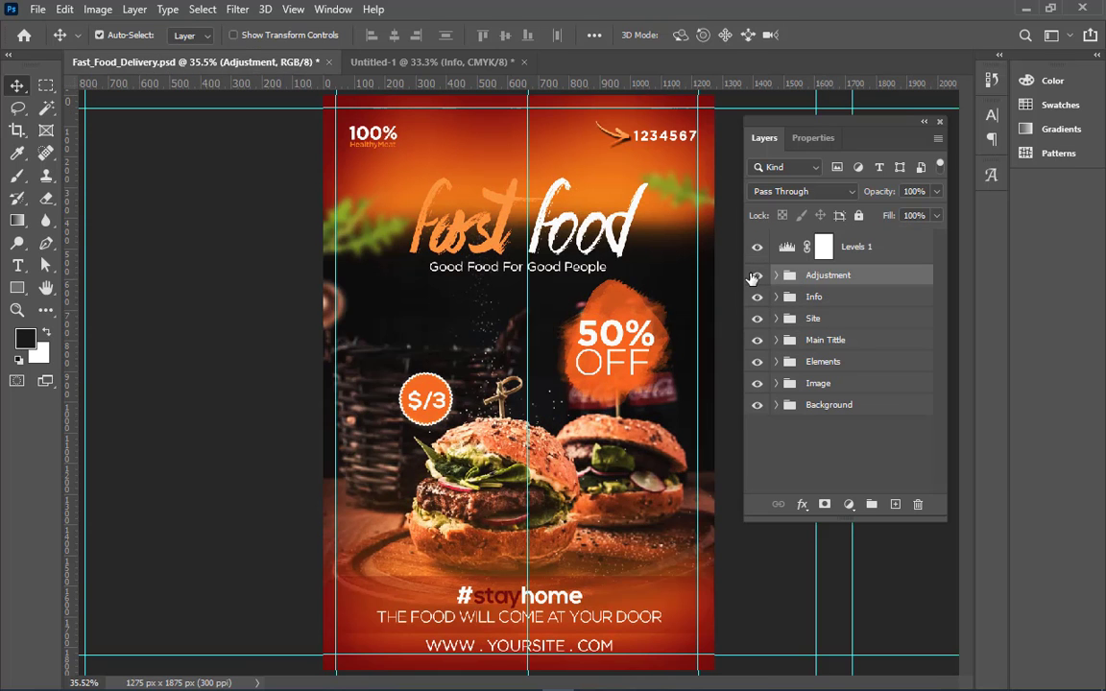
pyautogui.click(756, 275)
pyautogui.click(757, 275)
pyautogui.press('ctrl')
pyautogui.hotkey('ctrl', 'e')
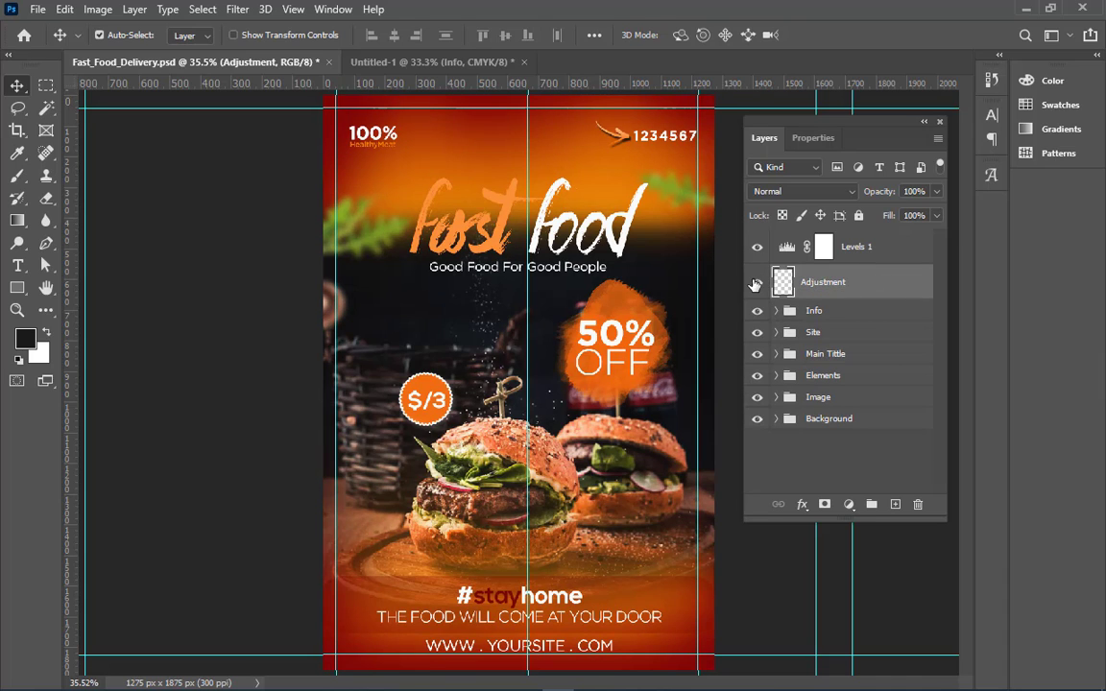
pyautogui.moveTo(765, 281); pyautogui.dragTo(545, 340)
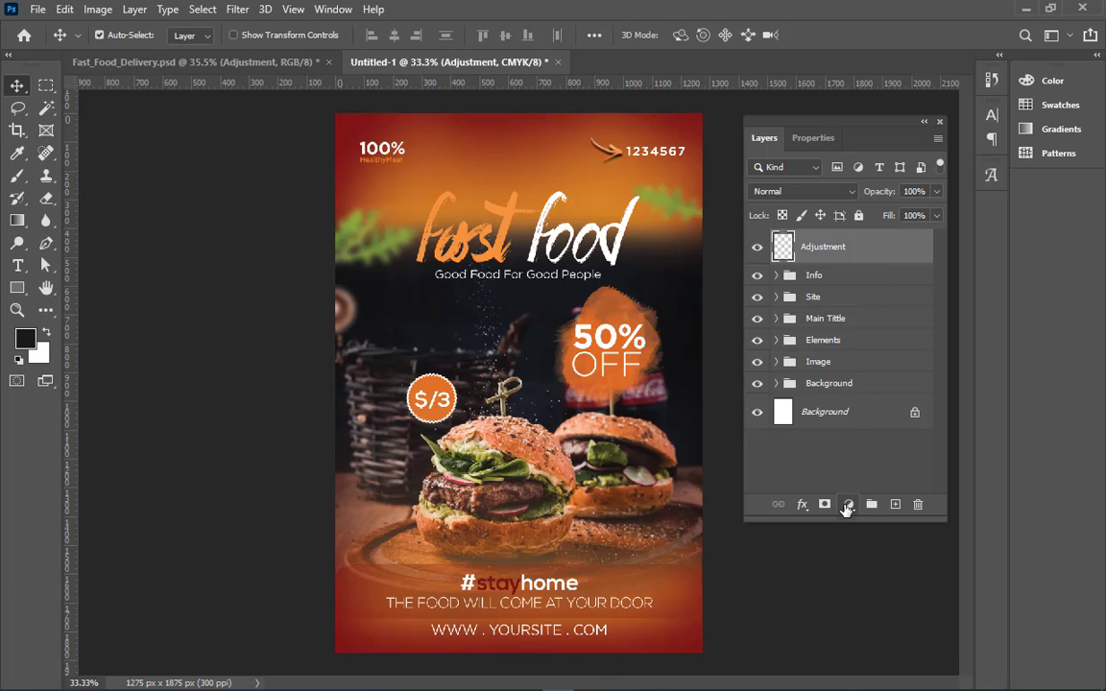
pyautogui.press('Delete')
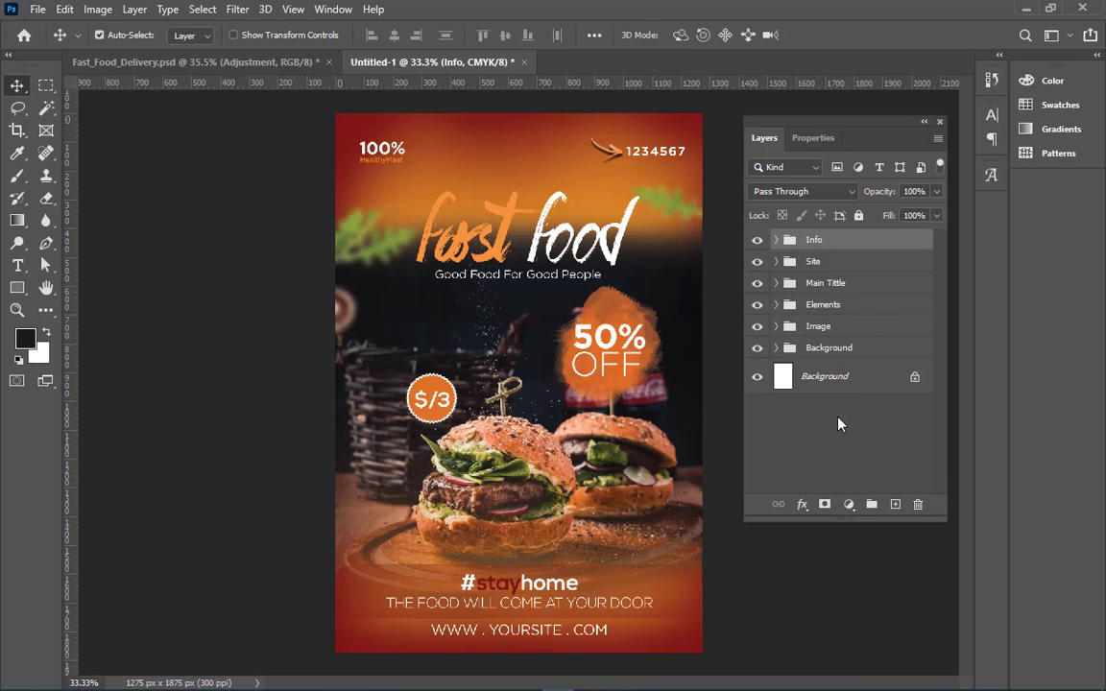
# Add a Levels adjustment layer above Info with Auto correction, set shadows to 17 and midtones to 1.08, and slightly lower the highlights input
pyautogui.click(847, 505)
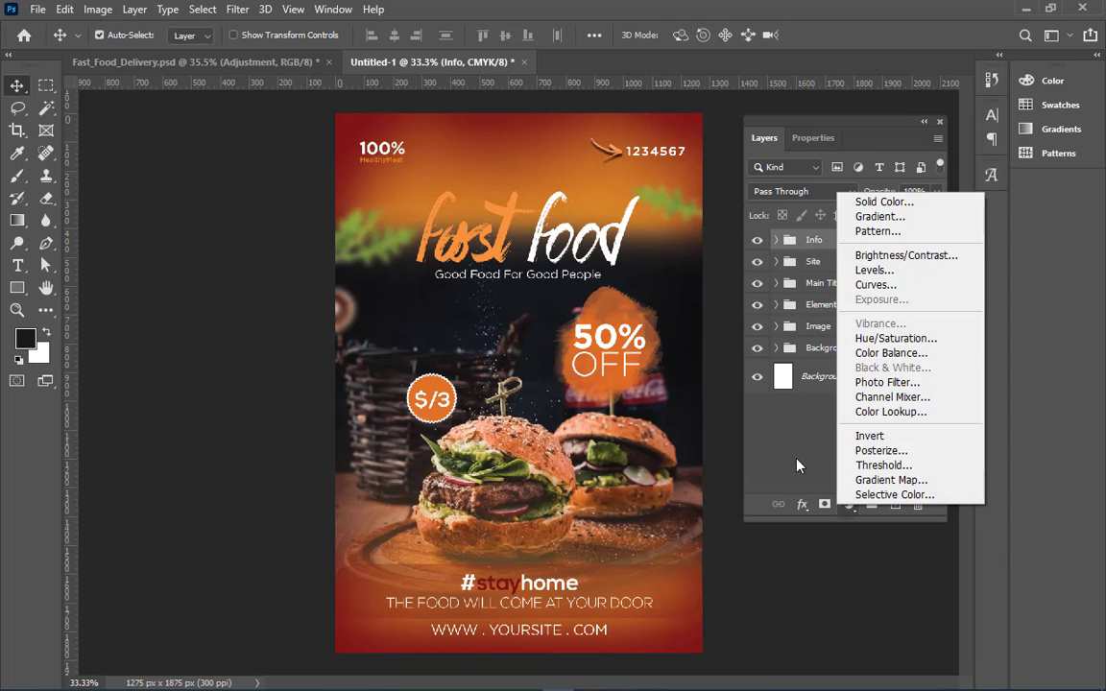
pyautogui.click(897, 272)
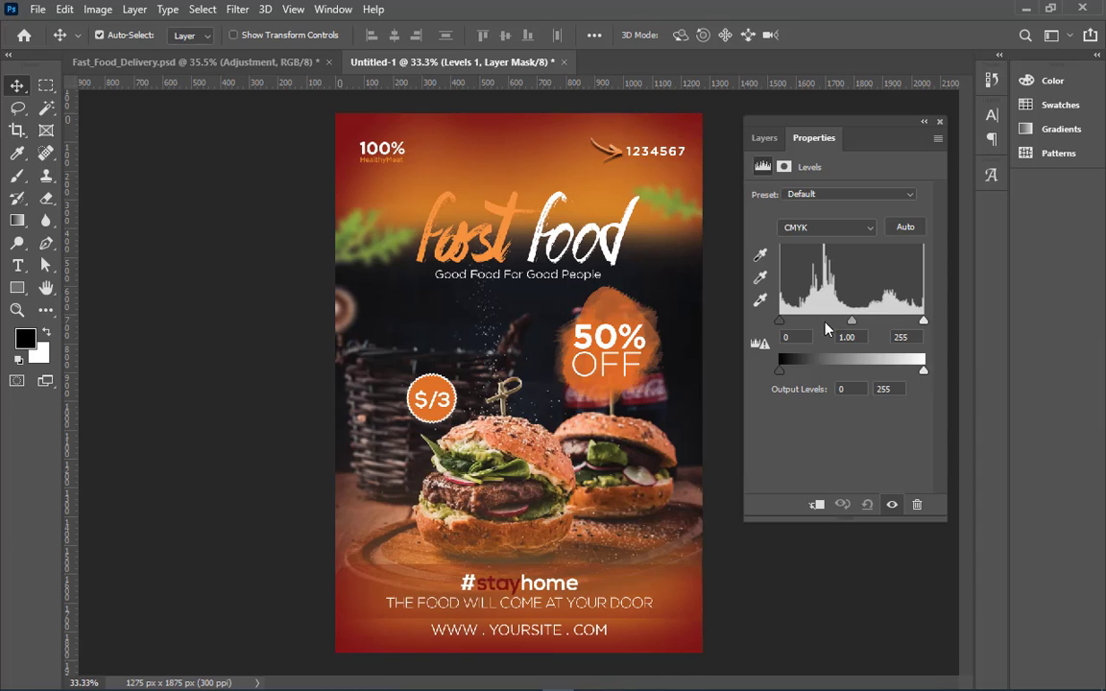
pyautogui.moveTo(780, 320); pyautogui.dragTo(788, 321)
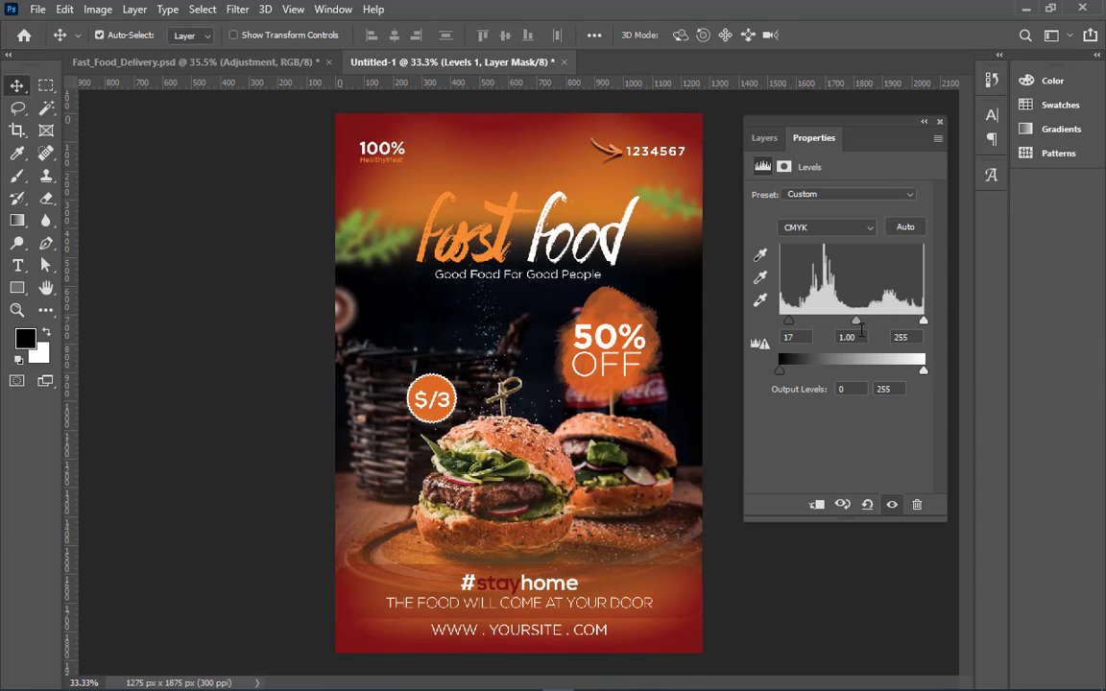
pyautogui.moveTo(856, 323); pyautogui.dragTo(795, 328)
pyautogui.click(902, 228)
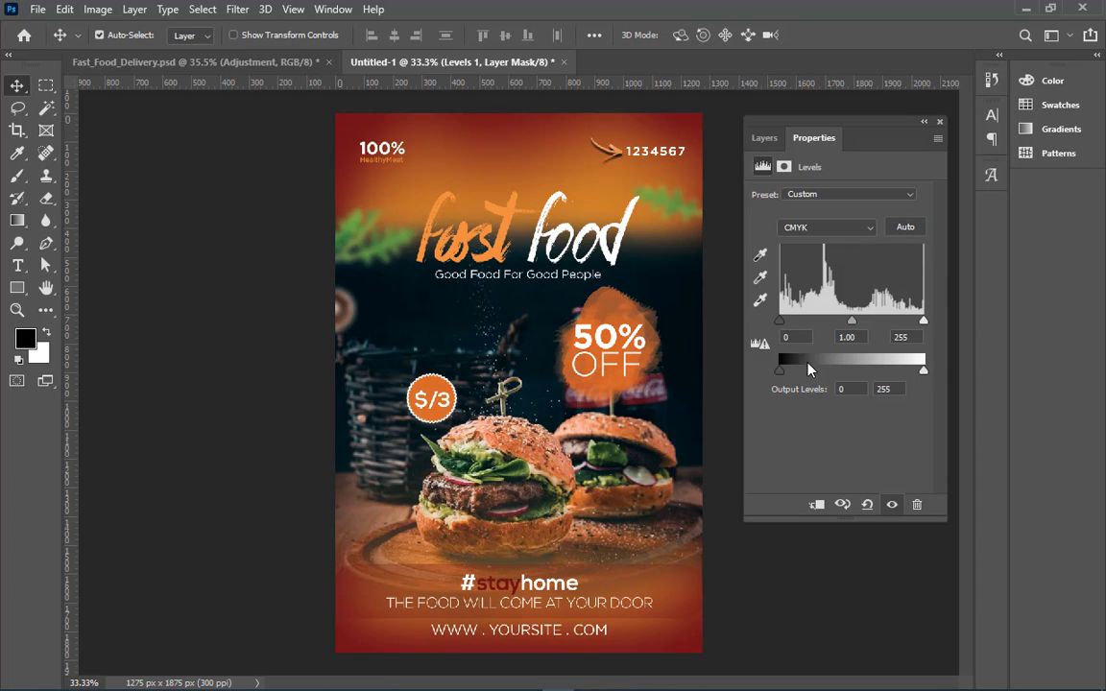
pyautogui.moveTo(782, 326); pyautogui.dragTo(787, 324)
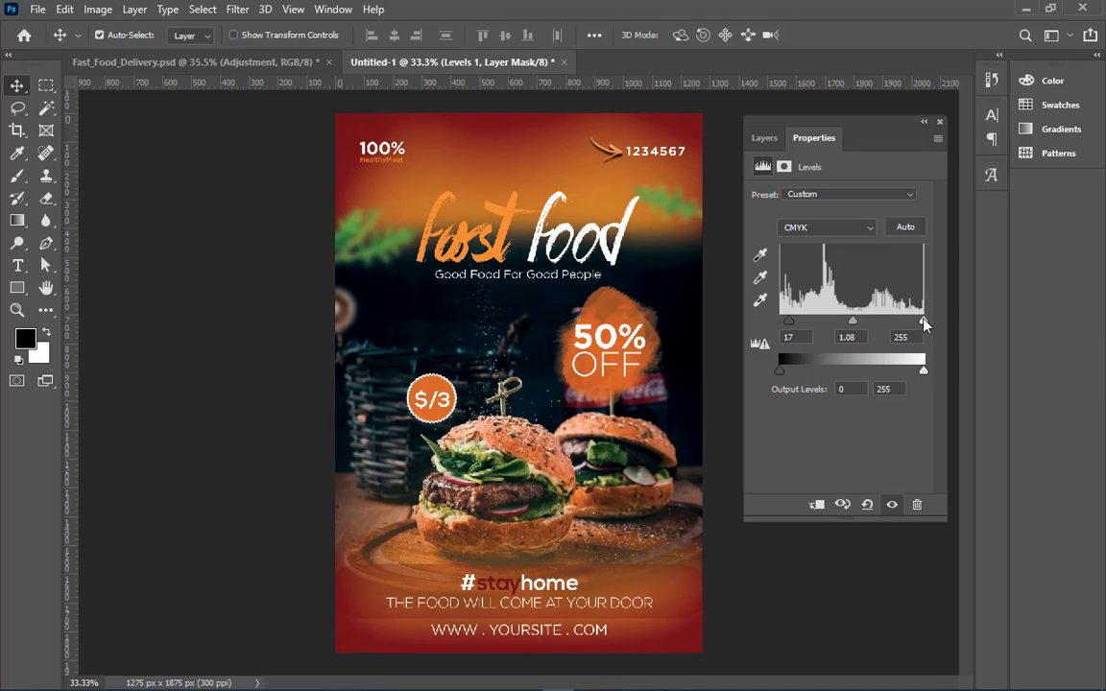
pyautogui.moveTo(923, 325); pyautogui.dragTo(919, 324)
pyautogui.click(766, 139)
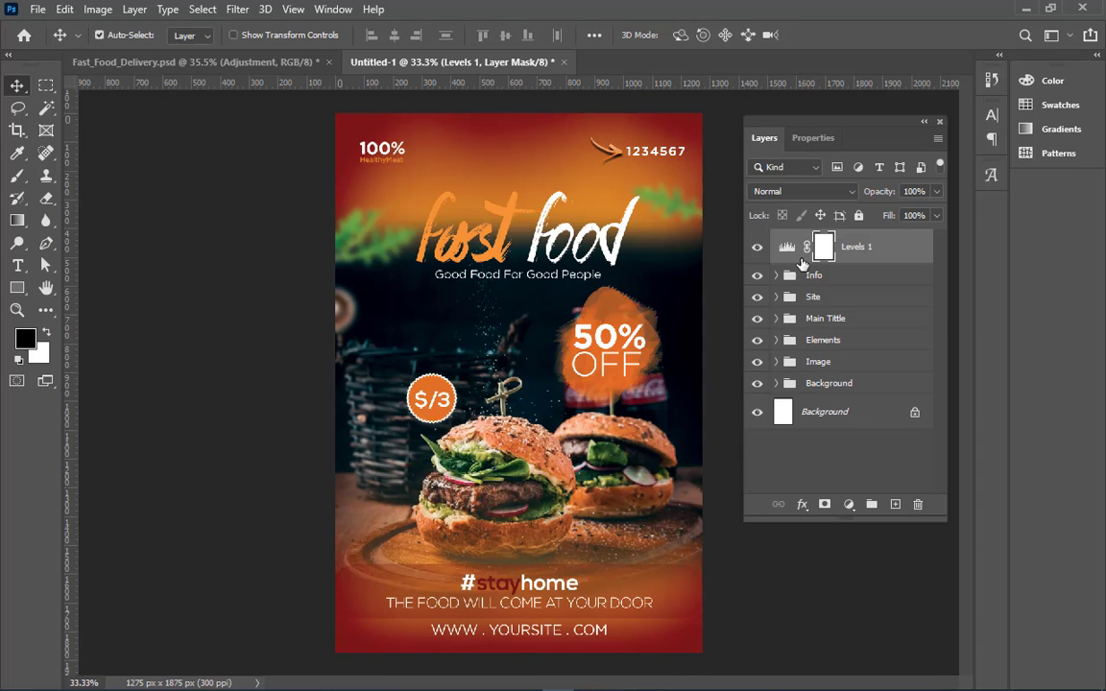
pyautogui.click(763, 254)
pyautogui.click(763, 254)
# Delete the merged Adjustment layer from the original flyer and compare the Levels effect in both documents by toggling visibility
pyautogui.click(214, 63)
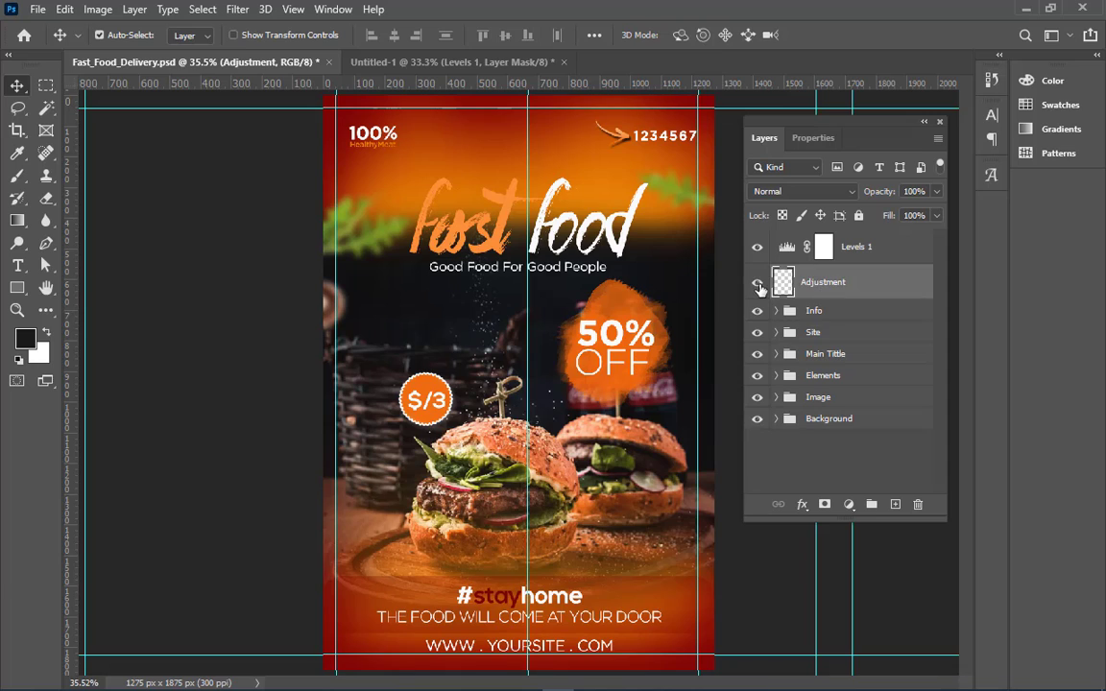
pyautogui.click(758, 283)
pyautogui.press('Delete')
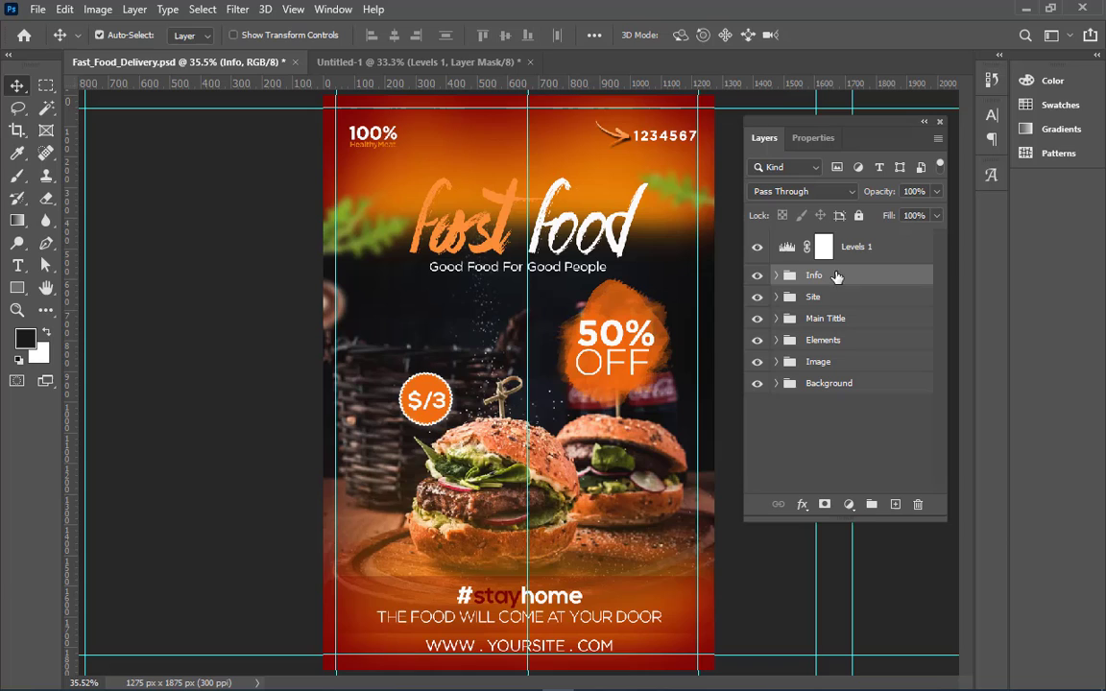
pyautogui.click(757, 249)
pyautogui.moveTo(787, 250); pyautogui.dragTo(658, 218)
pyautogui.click(758, 248)
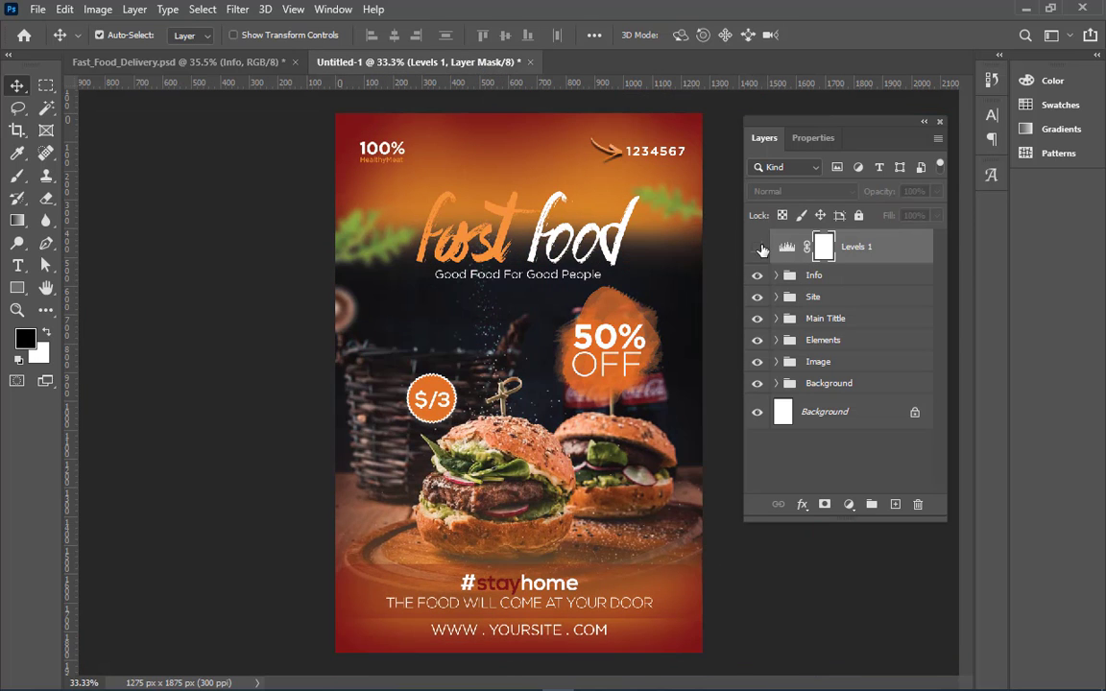
pyautogui.click(757, 247)
# Add a Curves adjustment layer above Levels, shape an S-curve with its upper point at input 70, output 80, and compare with the original flyer
pyautogui.click(848, 505)
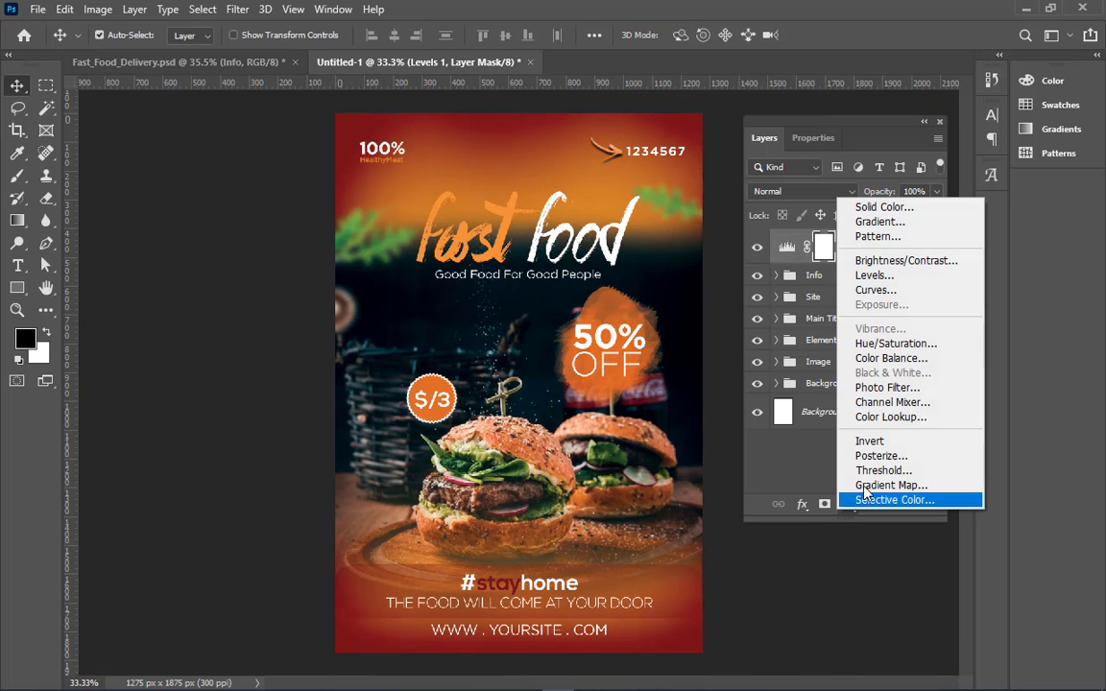
pyautogui.click(893, 291)
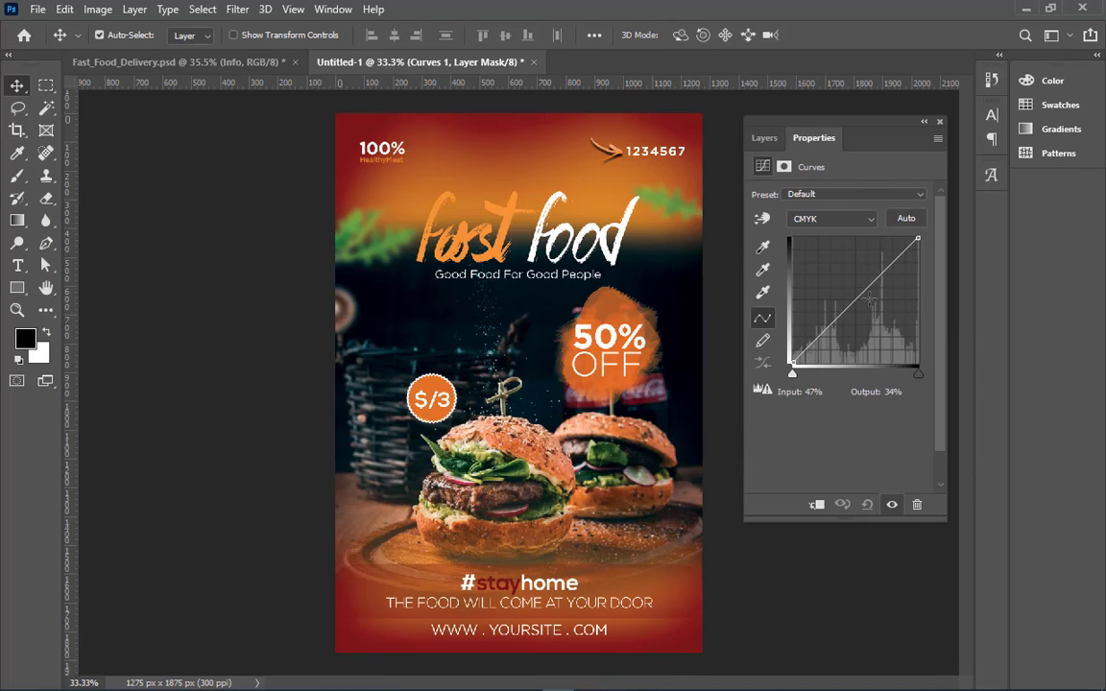
pyautogui.moveTo(877, 277); pyautogui.dragTo(869, 271)
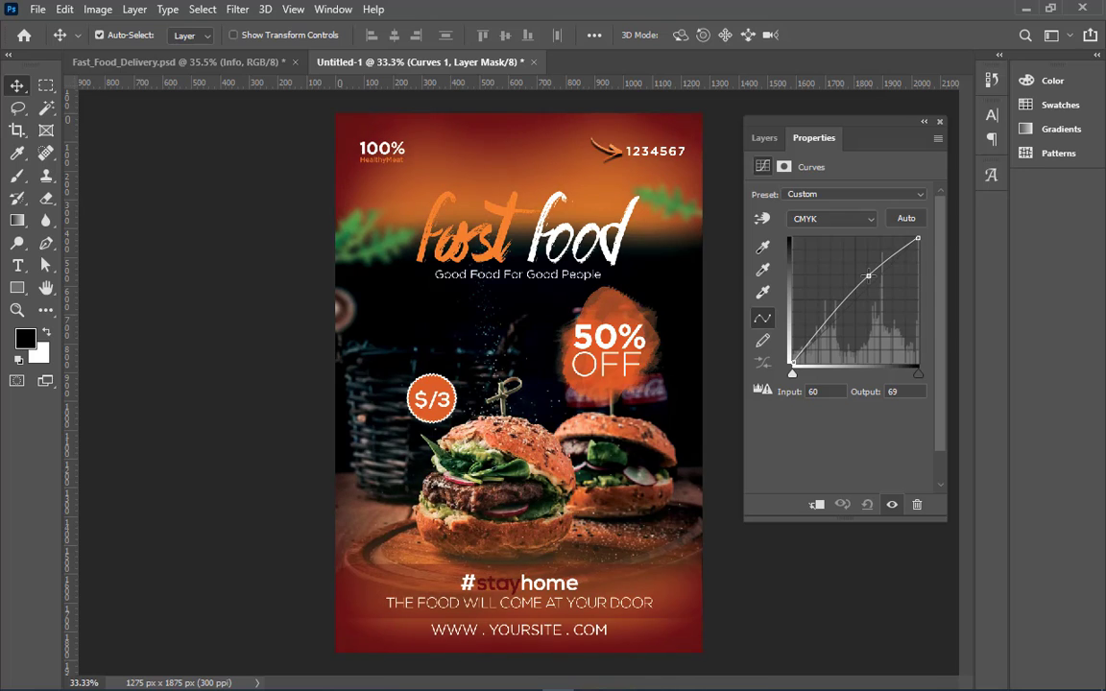
pyautogui.moveTo(868, 271); pyautogui.dragTo(865, 284)
pyautogui.moveTo(817, 332); pyautogui.dragTo(818, 343)
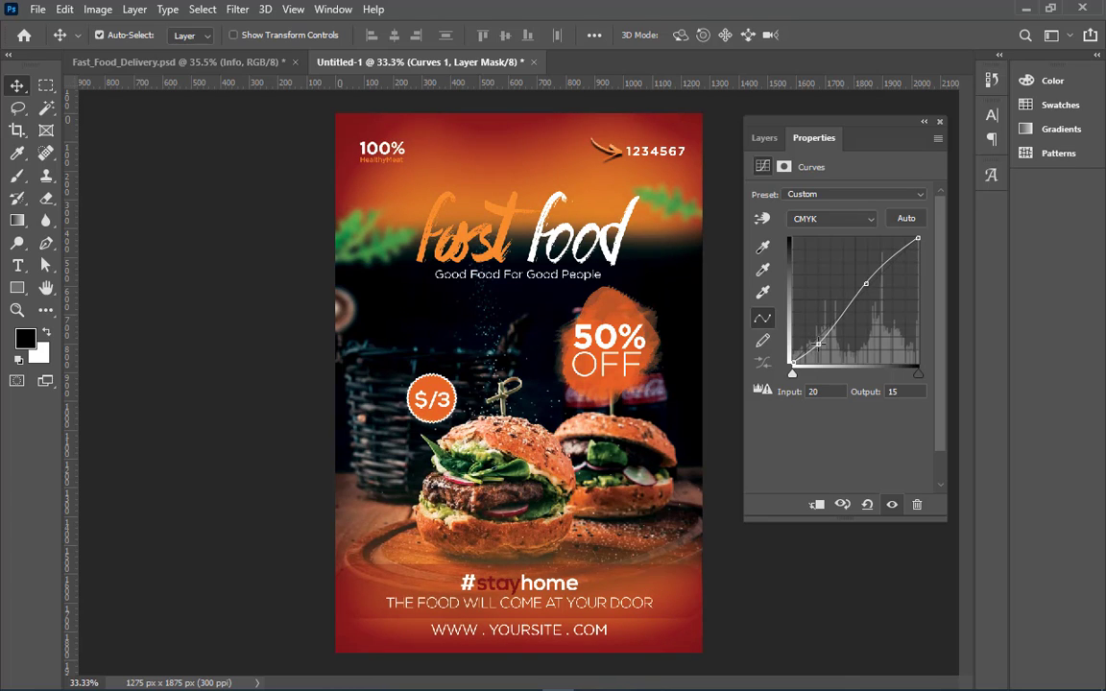
pyautogui.click(877, 268)
pyautogui.moveTo(822, 347); pyautogui.dragTo(823, 348)
pyautogui.moveTo(878, 270); pyautogui.dragTo(882, 262)
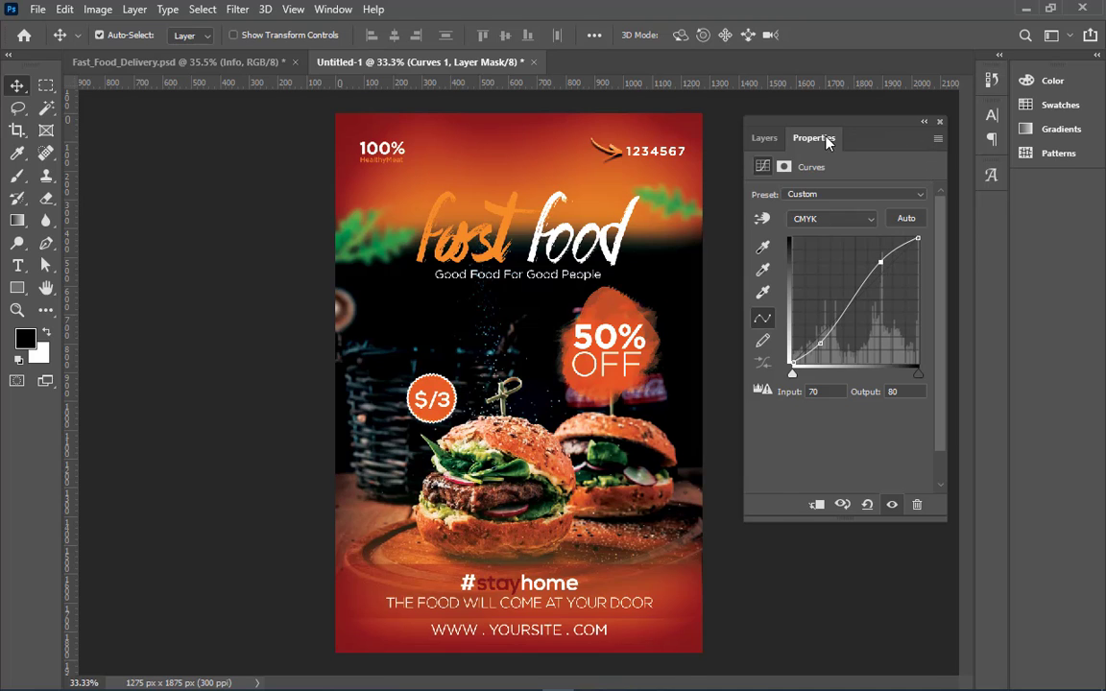
pyautogui.click(766, 140)
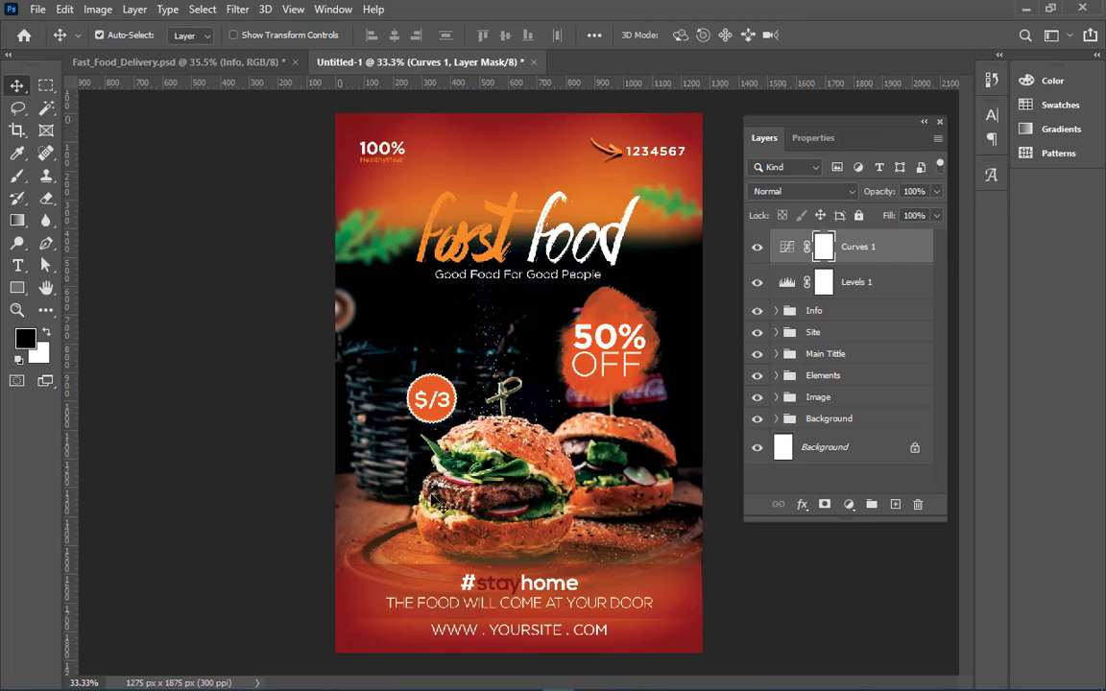
pyautogui.click(264, 69)
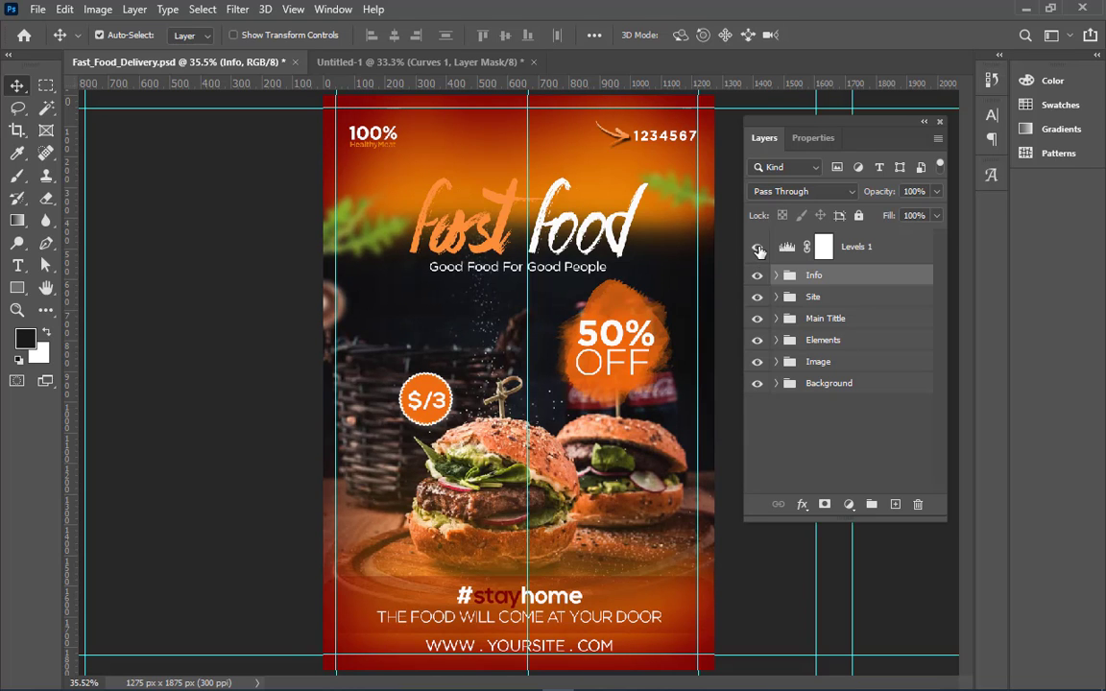
pyautogui.click(407, 62)
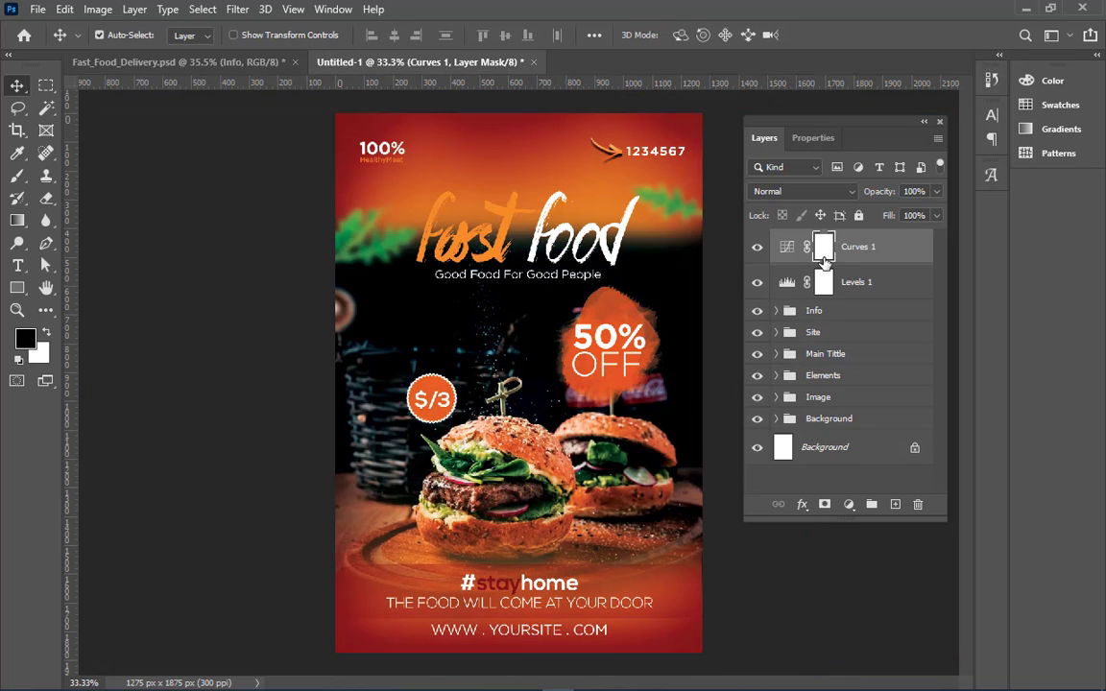
# Group the Curves and Levels adjustment layers, check their combined effect by toggling visibility, and name the group Addjustemt
pyautogui.click(773, 272)
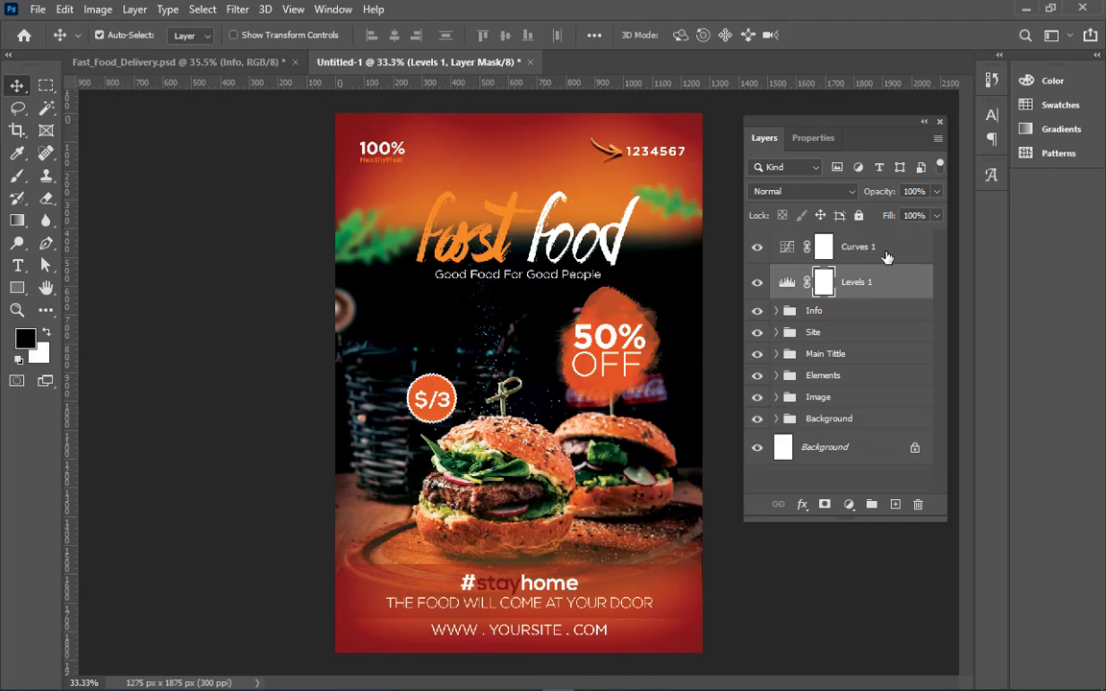
pyautogui.keyDown('shift'); pyautogui.click(887, 254); pyautogui.keyUp('shift')
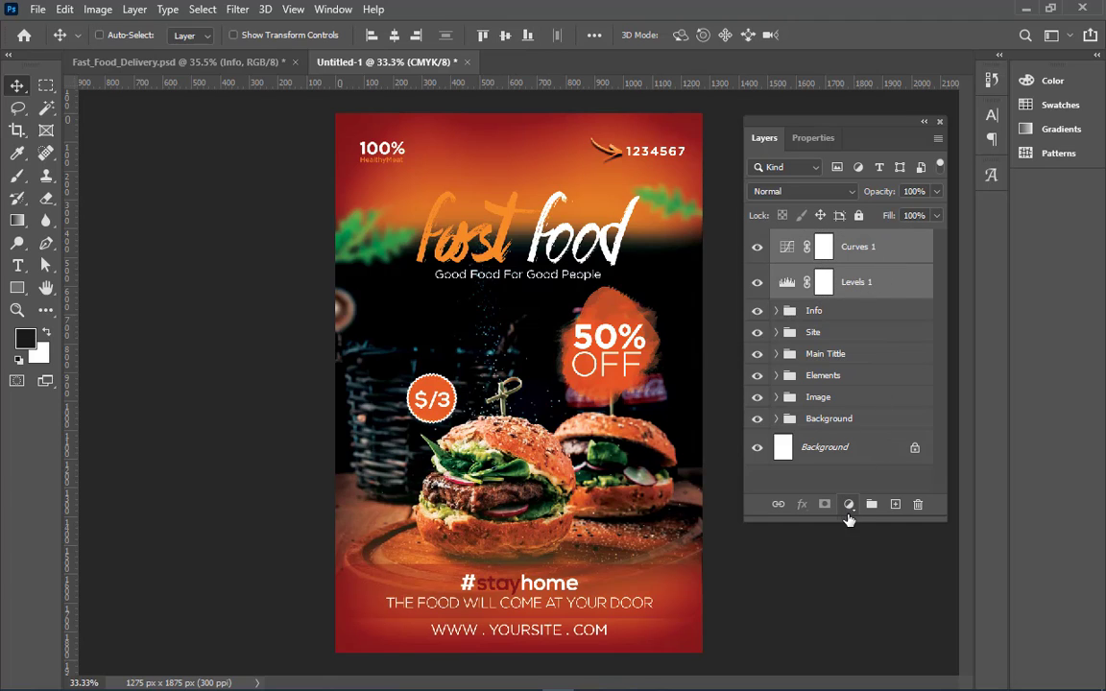
pyautogui.hotkey('ctrl', 'g')
pyautogui.click(757, 241)
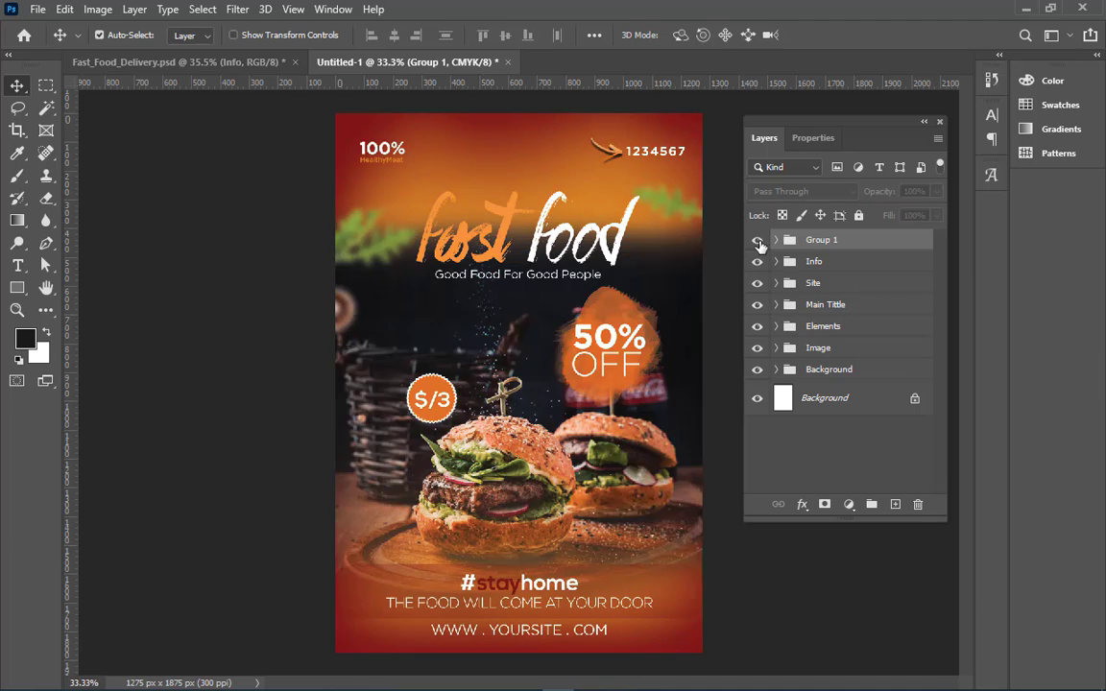
pyautogui.click(758, 241)
pyautogui.doubleClick(821, 240)
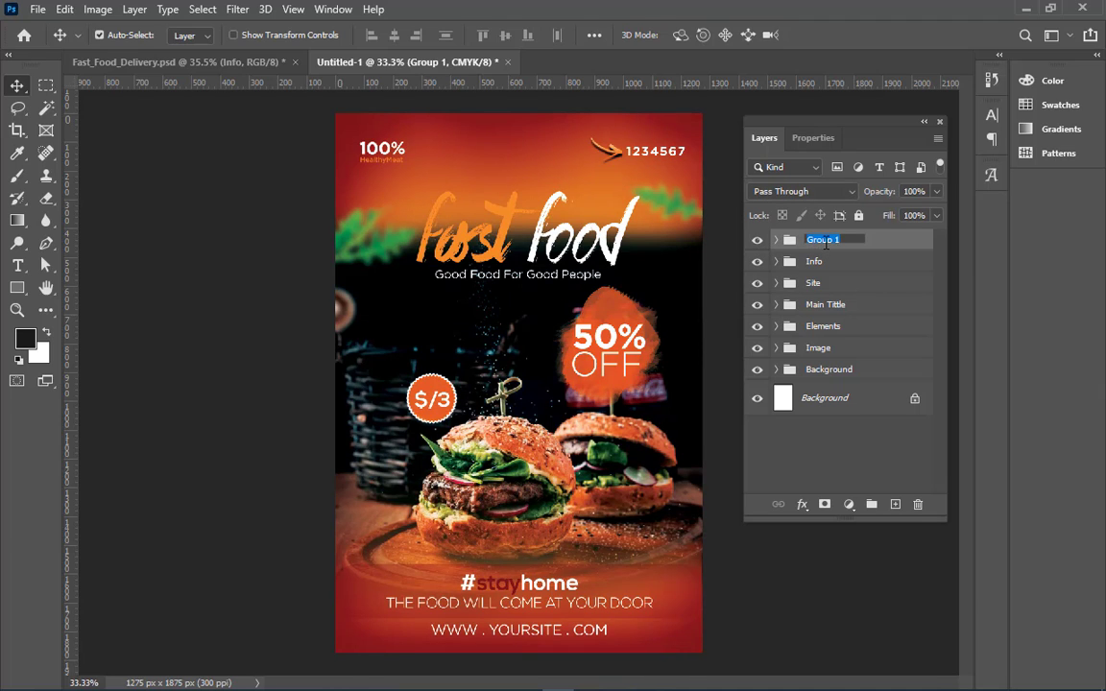
pyautogui.press('BackSpace')
pyautogui.write('Addjustemt')
pyautogui.press('Return')
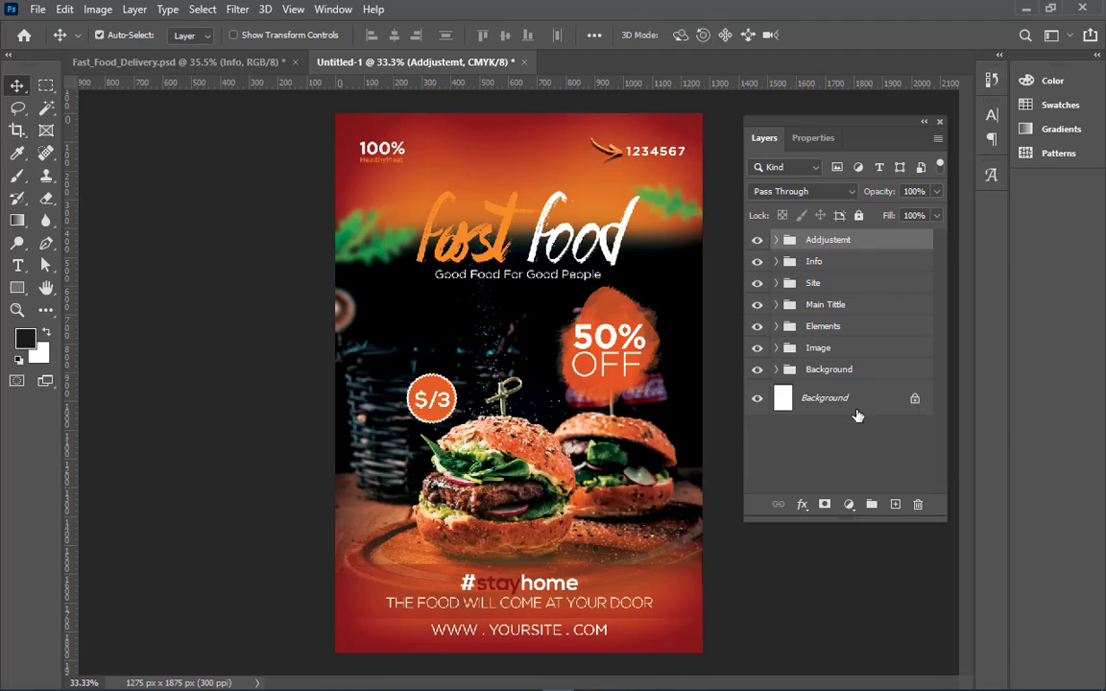
# Add a Brightness/Contrast adjustment layer above the Addjustemt group and try brightness 2 with contrast lowered to -50
pyautogui.click(849, 504)
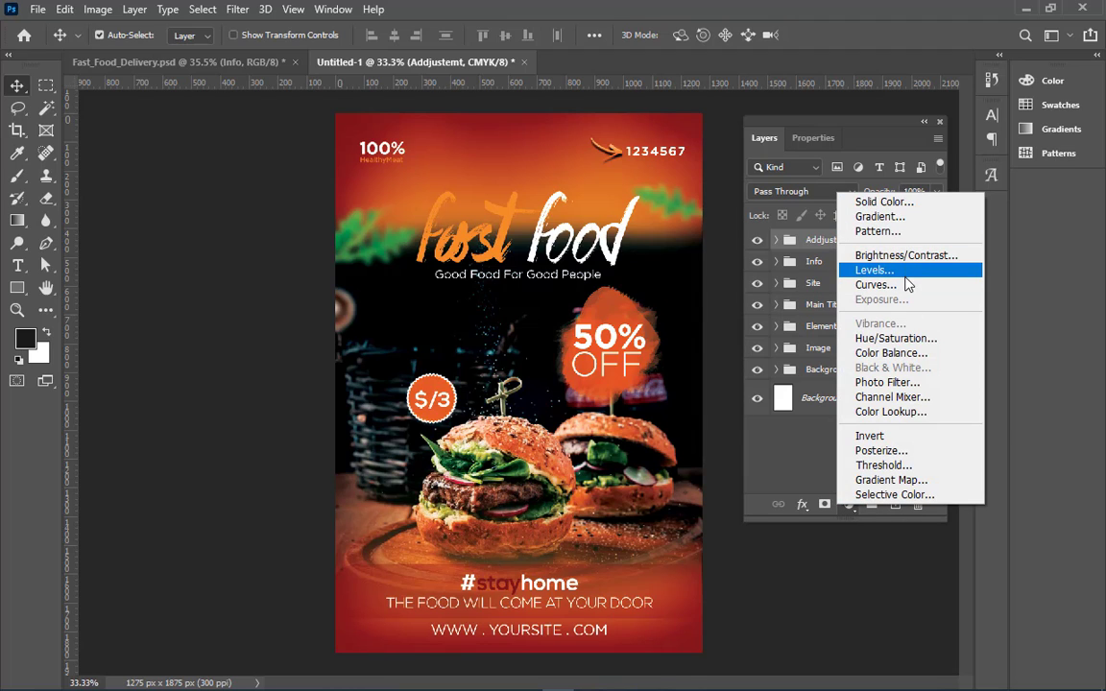
pyautogui.click(936, 257)
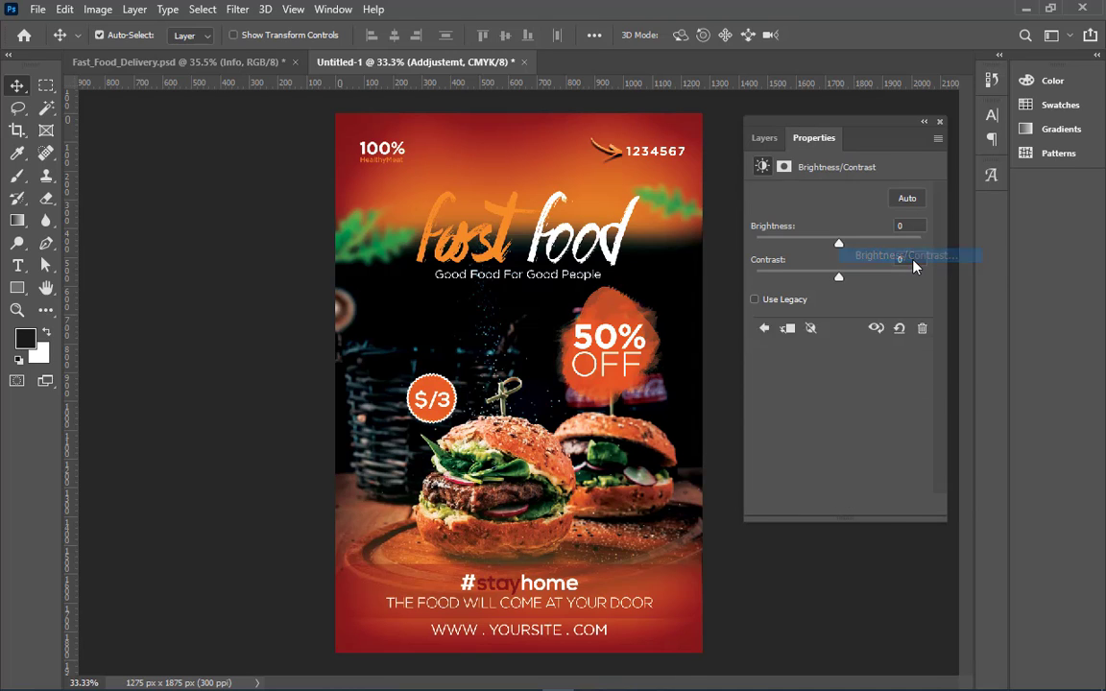
pyautogui.moveTo(842, 247)
pyautogui.mouseDown()
pyautogui.moveTo(851, 247)
pyautogui.moveTo(839, 248)
pyautogui.mouseUp()
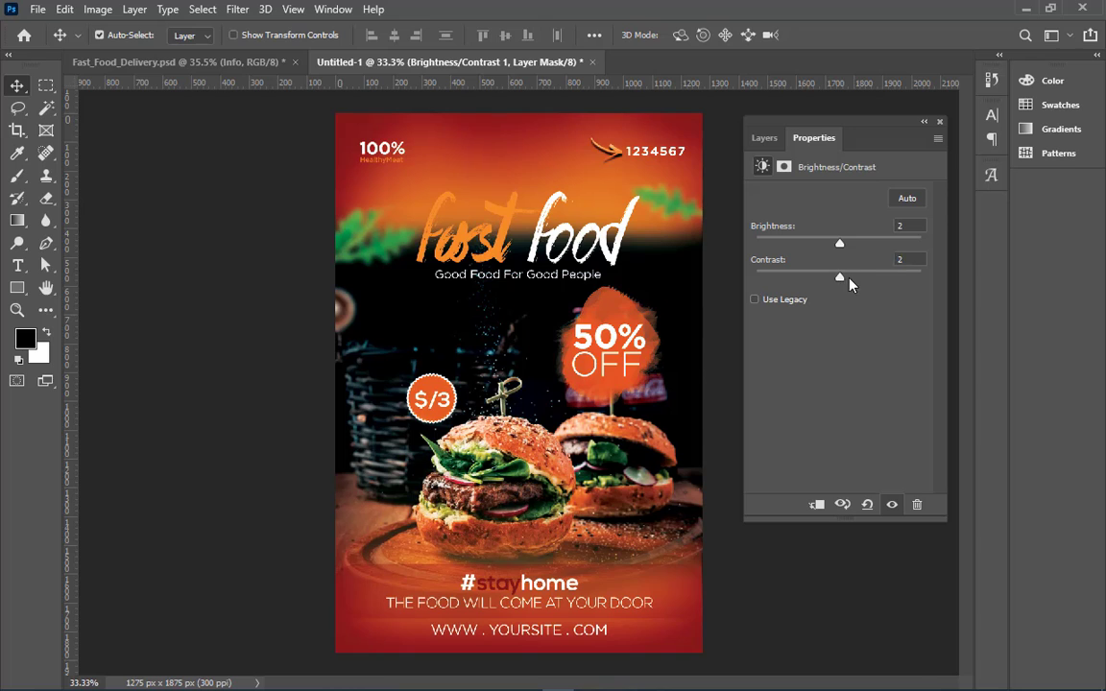
pyautogui.moveTo(812, 287); pyautogui.dragTo(766, 292)
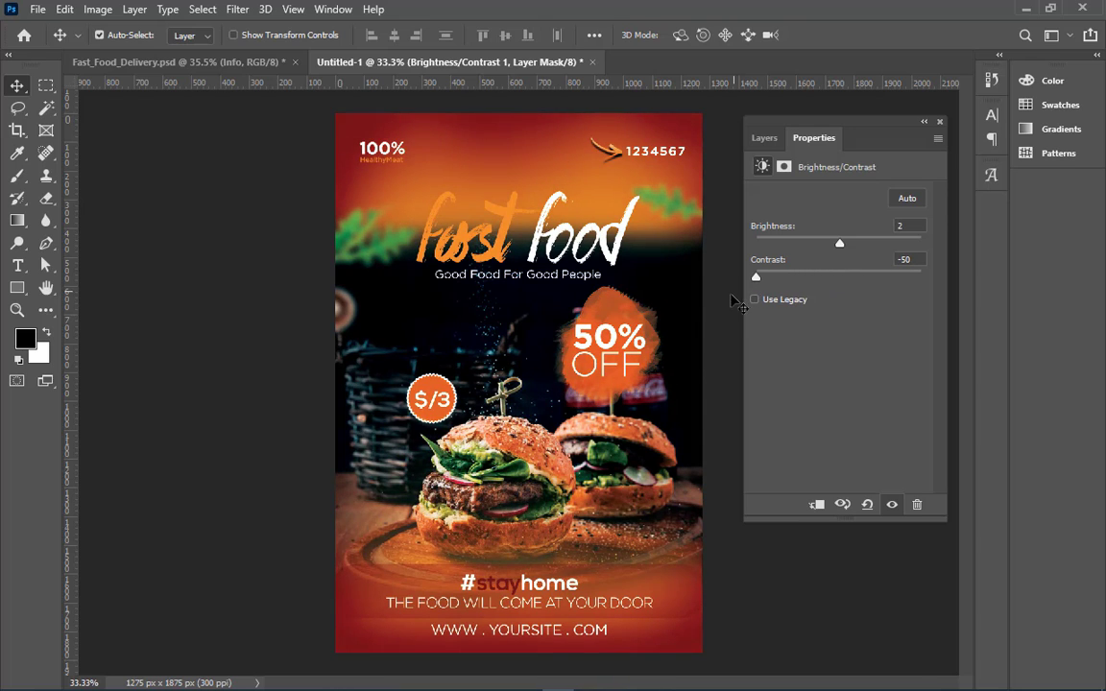
pyautogui.click(762, 301)
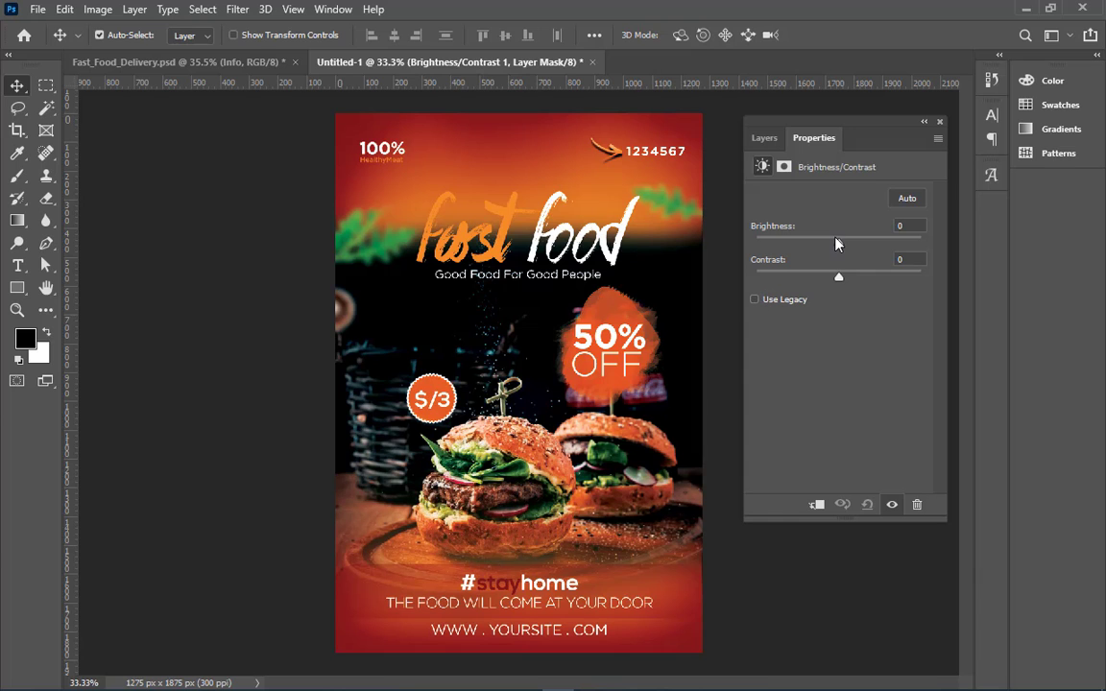
# Try brightness values of 25 and 50 with contrast -3 on the Brightness/Contrast layer, and return both sliders to 0
pyautogui.moveTo(840, 246)
pyautogui.mouseDown()
pyautogui.moveTo(861, 245)
pyautogui.moveTo(829, 245)
pyautogui.moveTo(856, 244)
pyautogui.moveTo(812, 282)
pyautogui.moveTo(854, 280)
pyautogui.moveTo(829, 279)
pyautogui.moveTo(853, 245)
pyautogui.mouseUp()
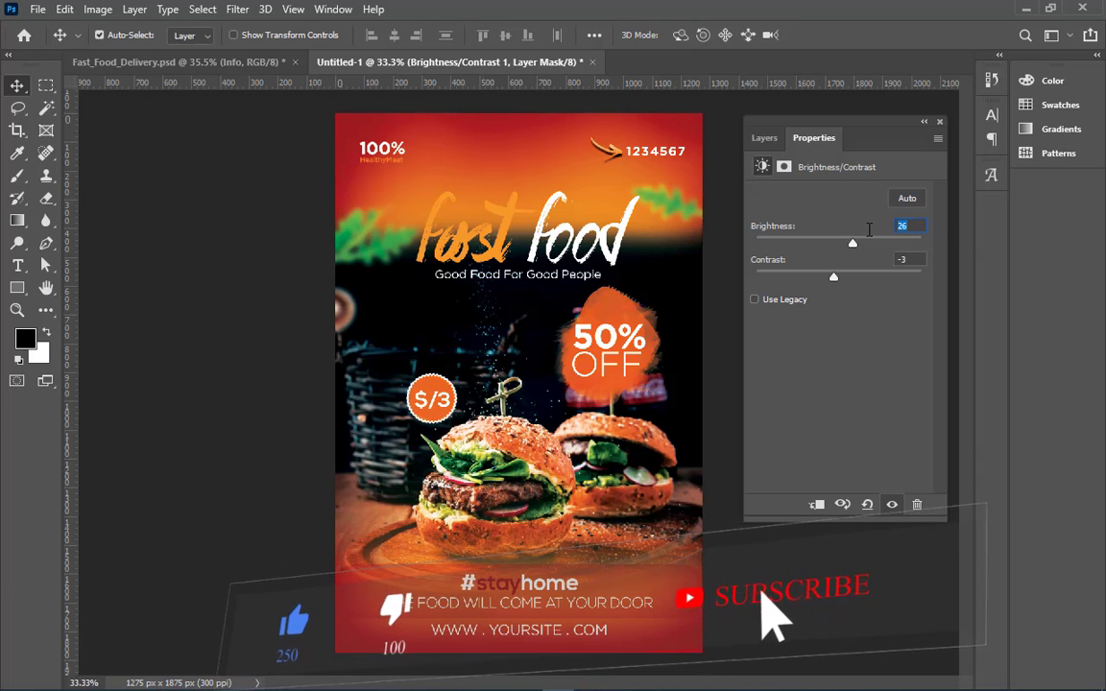
pyautogui.write('25')
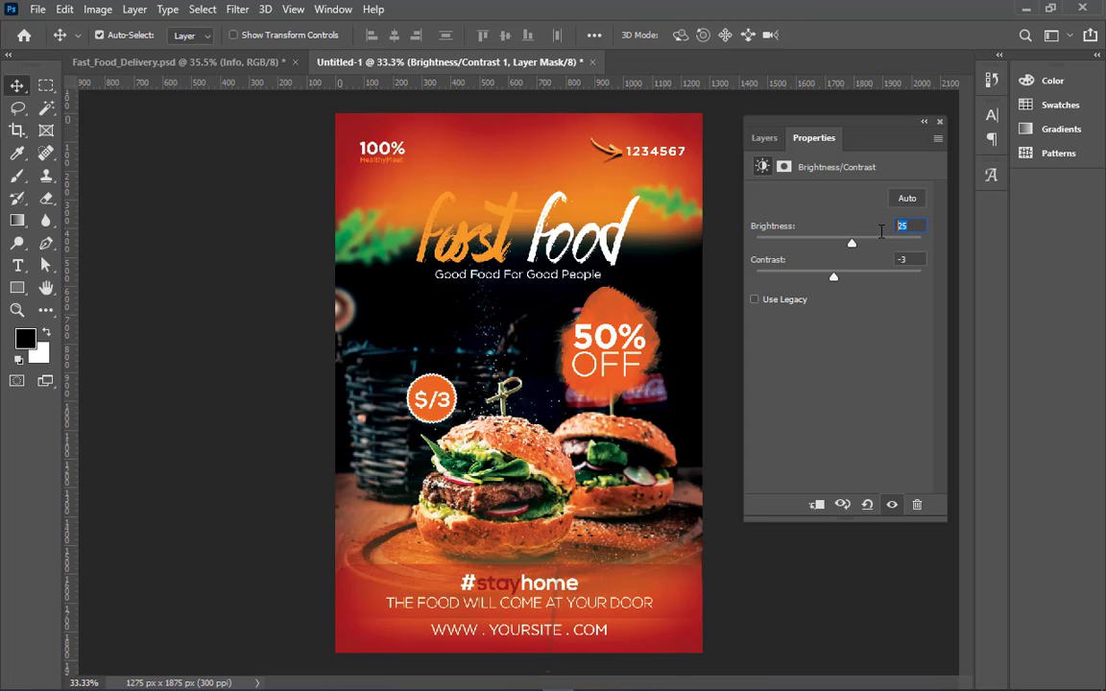
pyautogui.press('BackSpace')
pyautogui.press('BackSpace')
pyautogui.write('50')
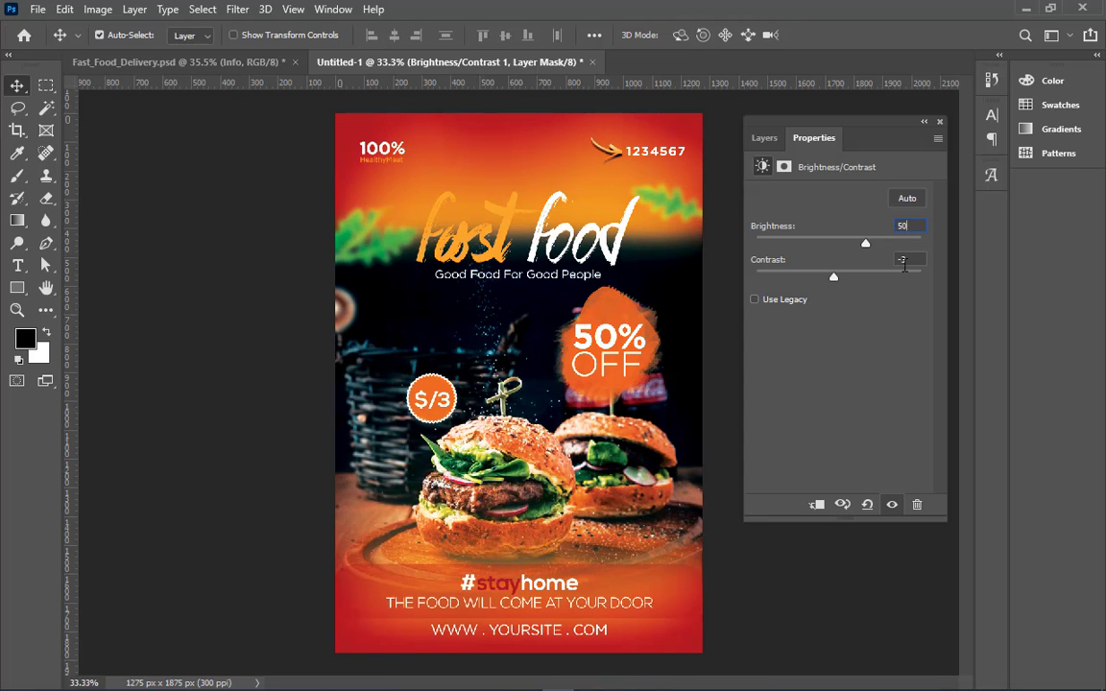
pyautogui.hotkey('ctrl', 'z')
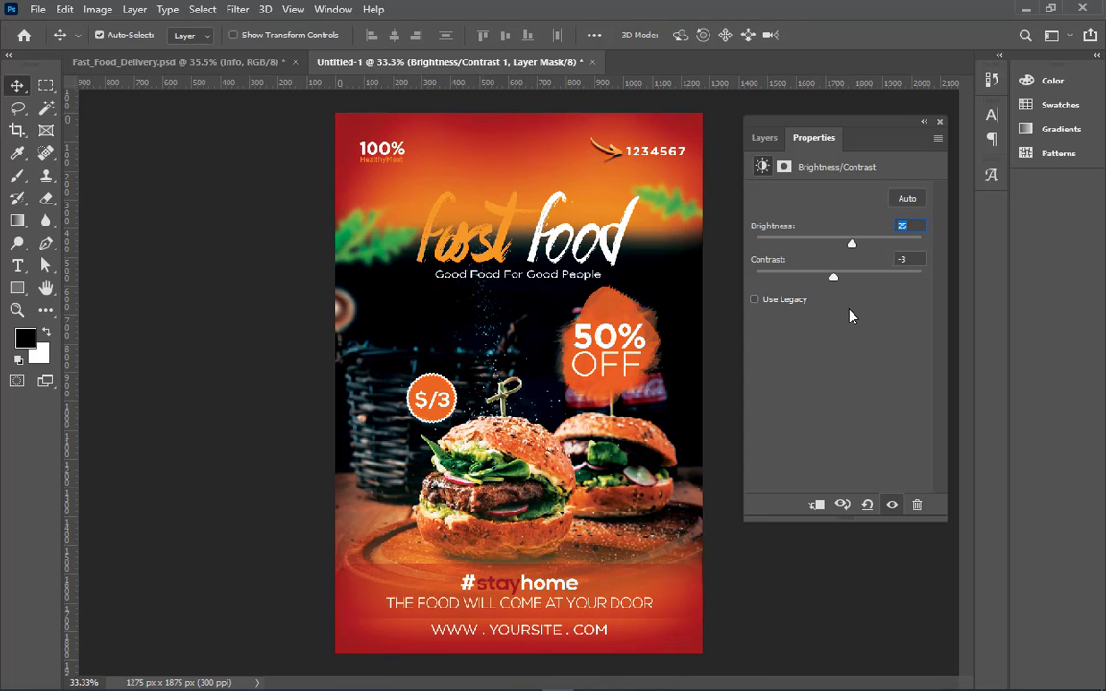
pyautogui.click(905, 197)
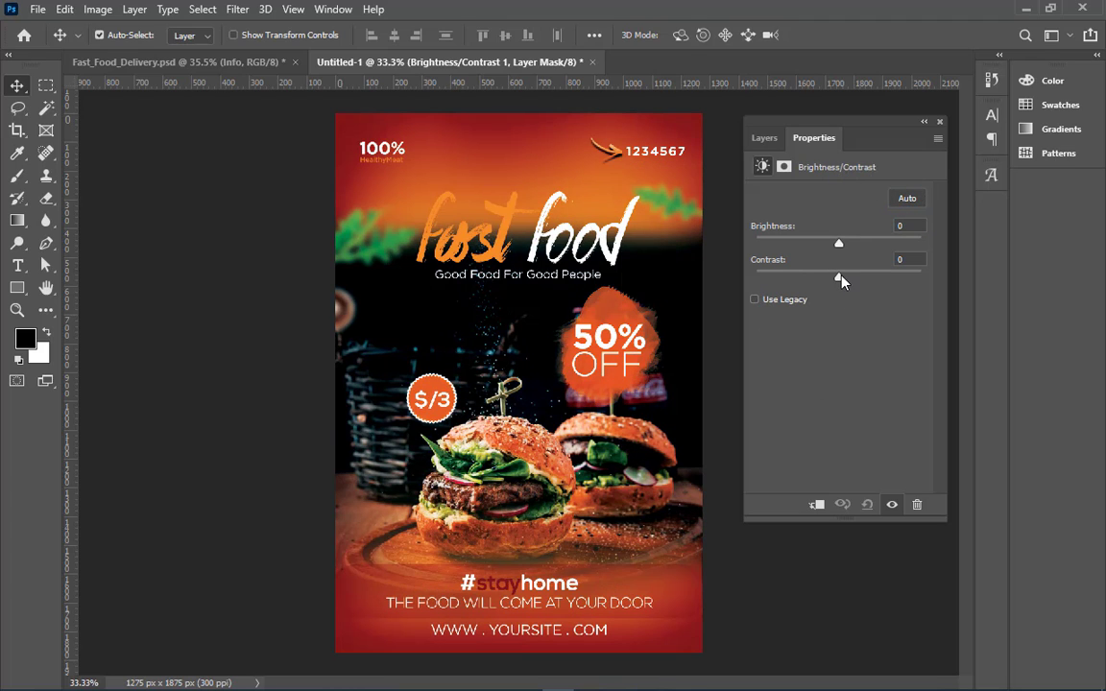
# Set the Brightness/Contrast layer's contrast to 15 and raise its brightness slightly
pyautogui.moveTo(841, 280)
pyautogui.mouseDown()
pyautogui.moveTo(821, 276)
pyautogui.moveTo(896, 283)
pyautogui.moveTo(854, 280)
pyautogui.mouseUp()
pyautogui.write('15')
pyautogui.moveTo(837, 243); pyautogui.dragTo(839, 245)
pyautogui.click(912, 226)
# Compare the Brightness/Contrast effect by toggling its visibility, move the layer into the Addjustemt group, and check the group's combined effect
pyautogui.click(765, 139)
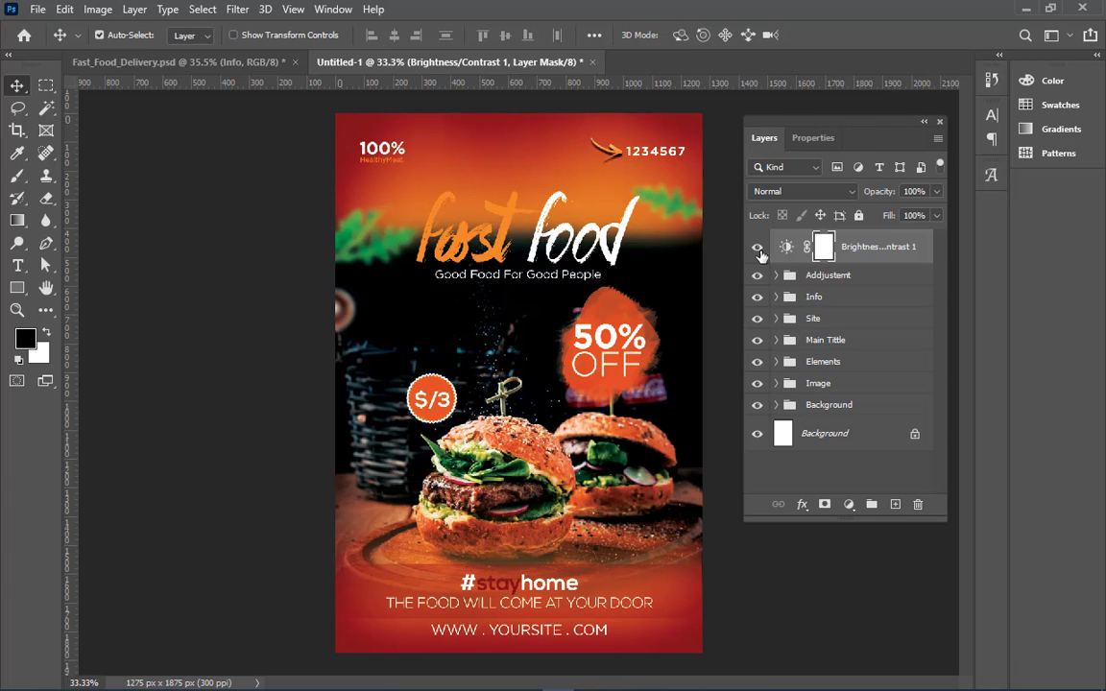
pyautogui.click(758, 247)
pyautogui.click(758, 247)
pyautogui.click(758, 248)
pyautogui.click(759, 248)
pyautogui.moveTo(806, 247); pyautogui.dragTo(869, 275)
pyautogui.click(757, 240)
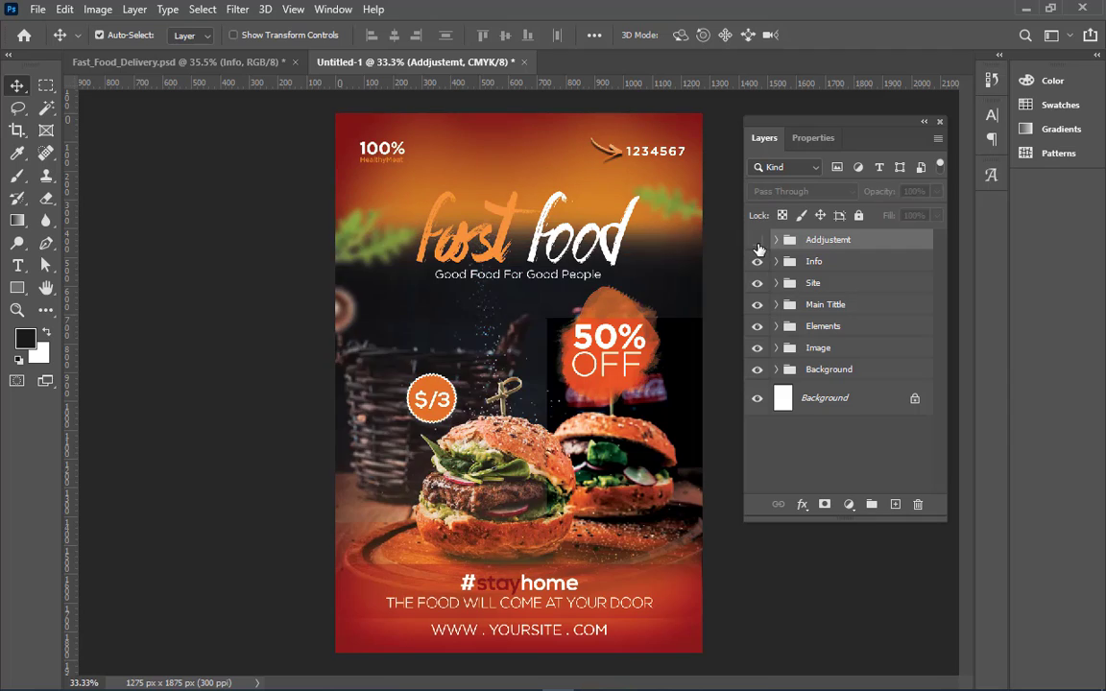
pyautogui.click(758, 240)
# Add a Color Lookup adjustment layer above the Addjustemt group and try to choose an abstract profile for it
pyautogui.click(847, 504)
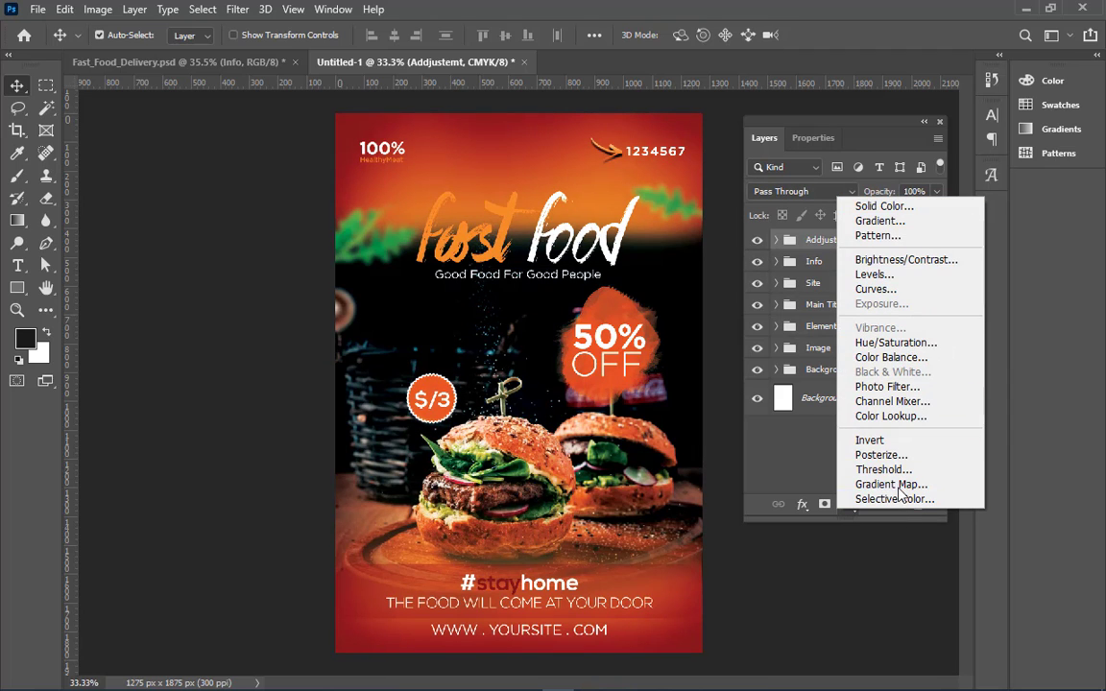
pyautogui.click(920, 419)
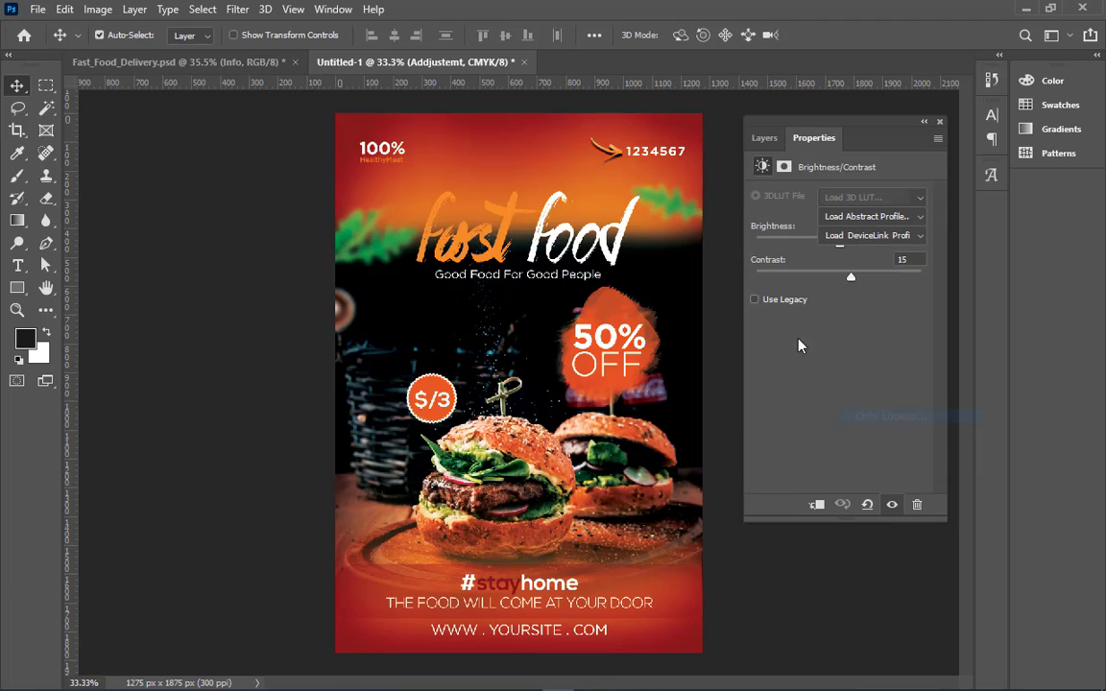
pyautogui.click(869, 219)
pyautogui.click(883, 218)
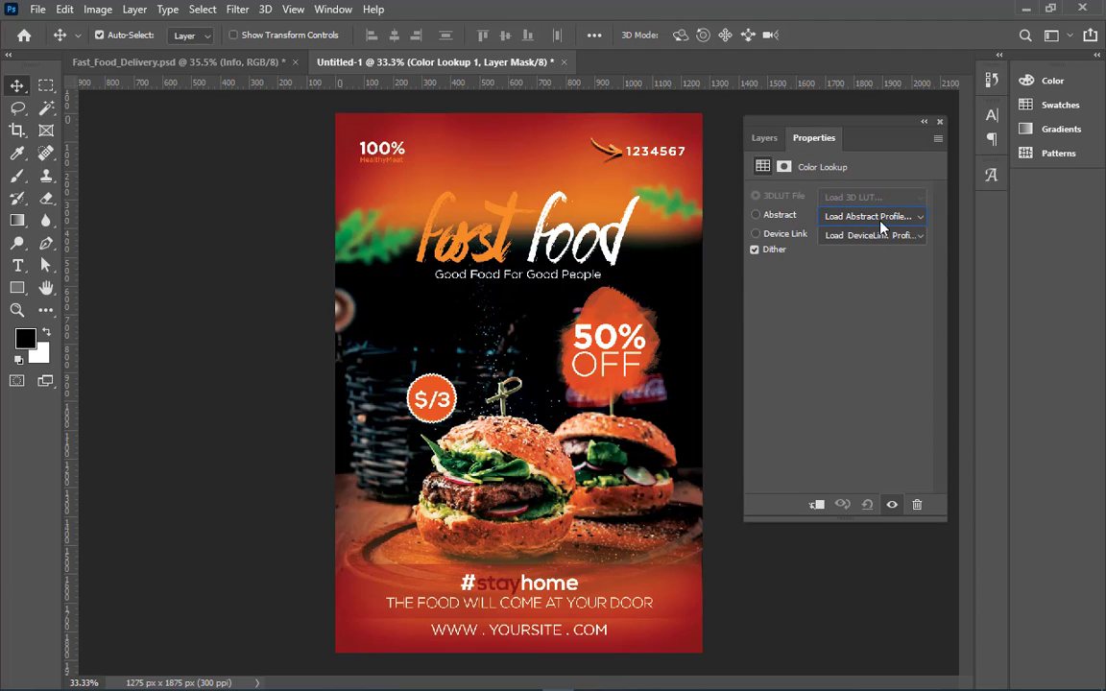
pyautogui.click(764, 138)
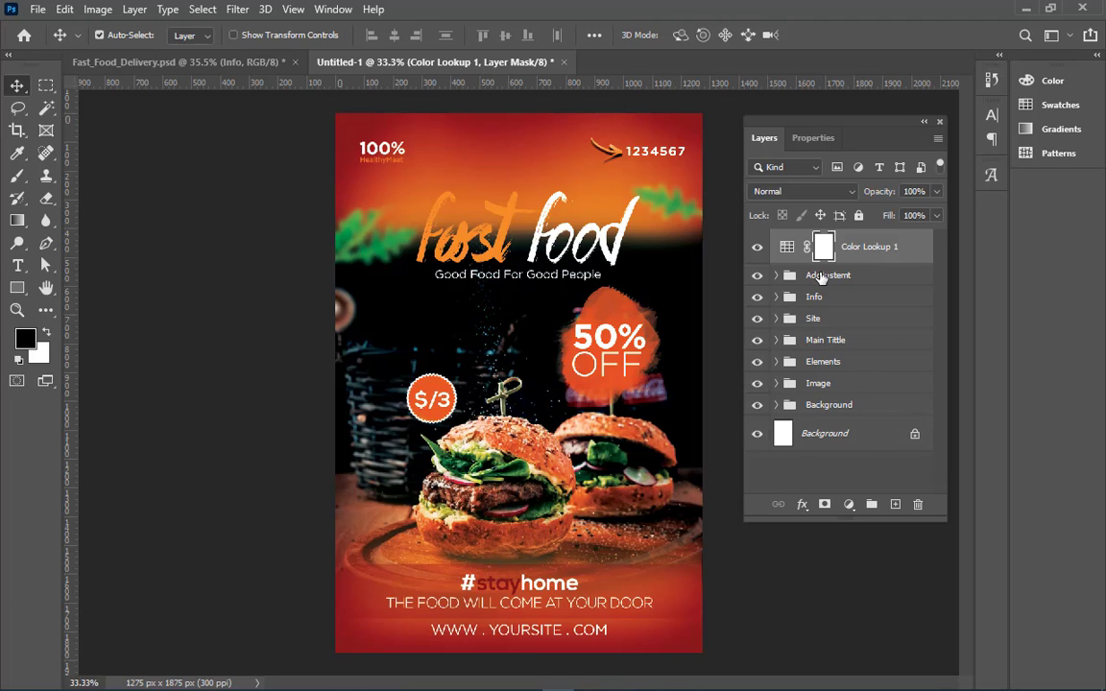
# Toggle the Color Lookup layer's visibility repeatedly to compare the flyer with and without it
pyautogui.click(756, 248)
pyautogui.click(757, 252)
pyautogui.click(756, 251)
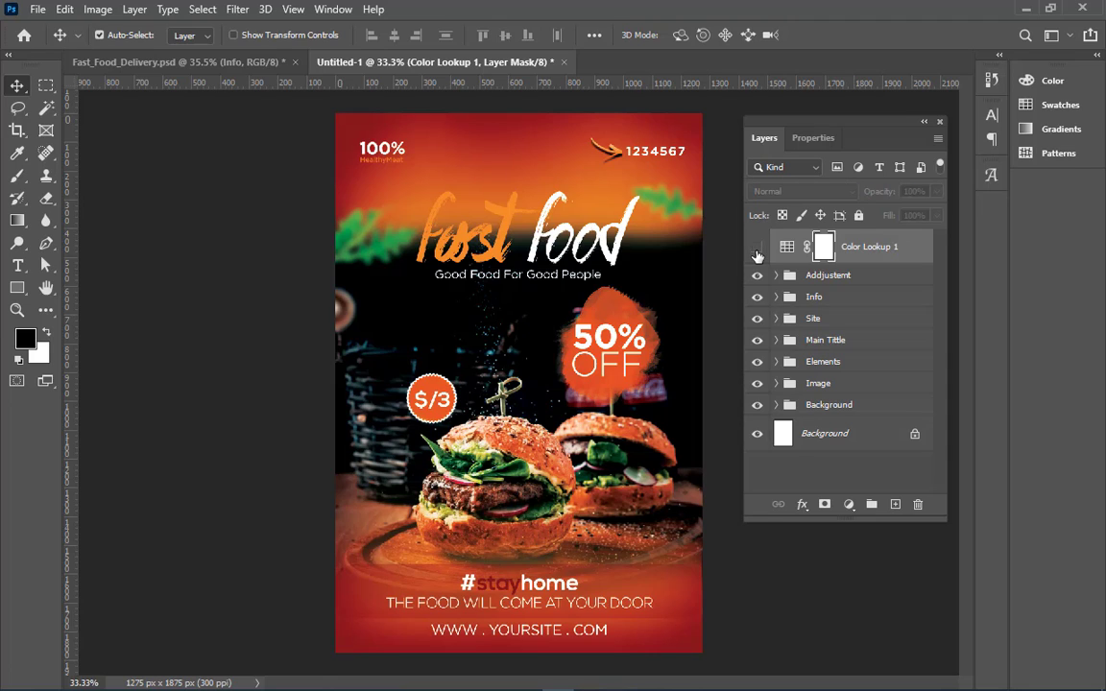
pyautogui.click(757, 251)
pyautogui.click(756, 251)
pyautogui.click(756, 251)
pyautogui.click(756, 251)
pyautogui.click(756, 251)
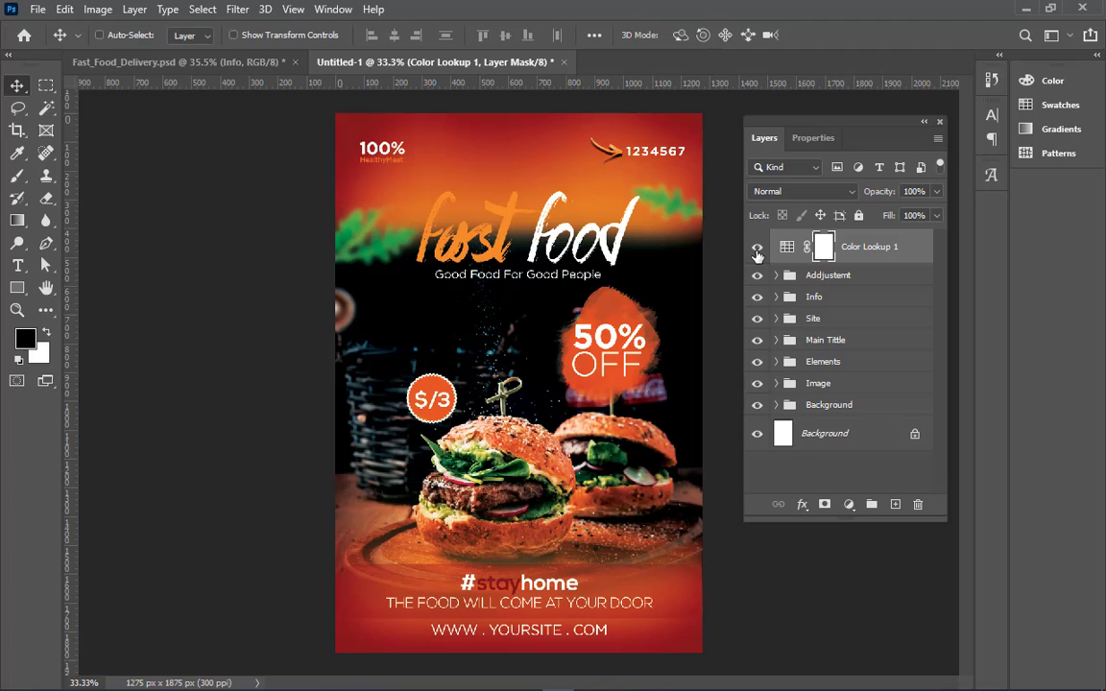
# Try the Luminosity blend mode on the Color Lookup layer, return it to Normal, and cancel its layer style settings
pyautogui.hotkey('ctrl', 's')
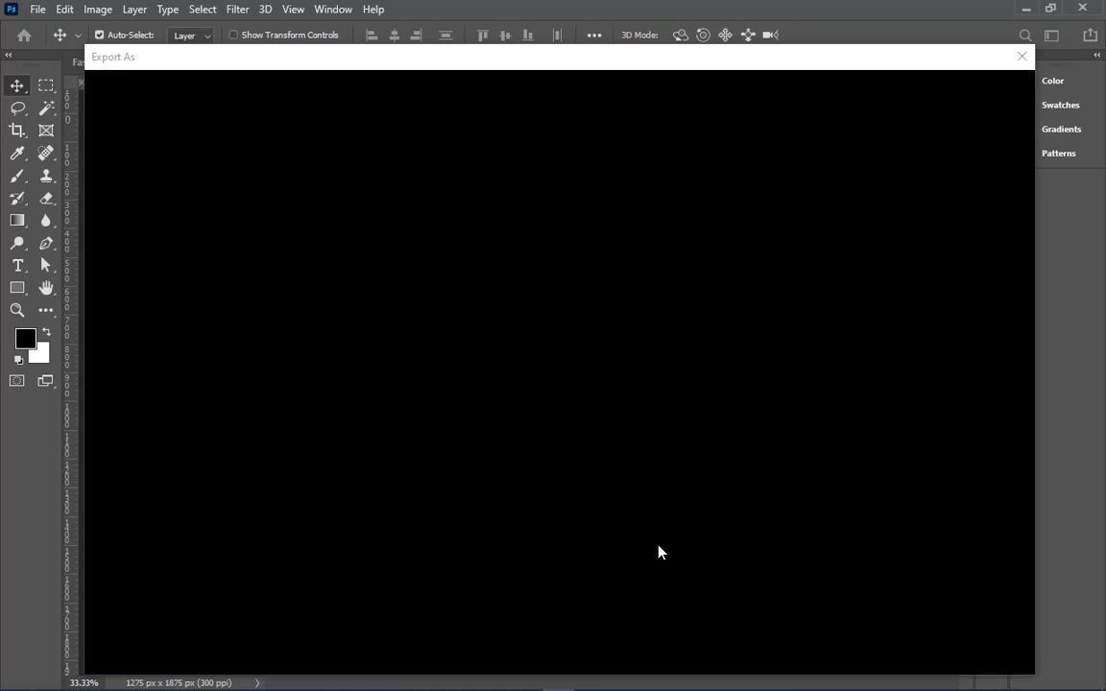
pyautogui.click(1024, 61)
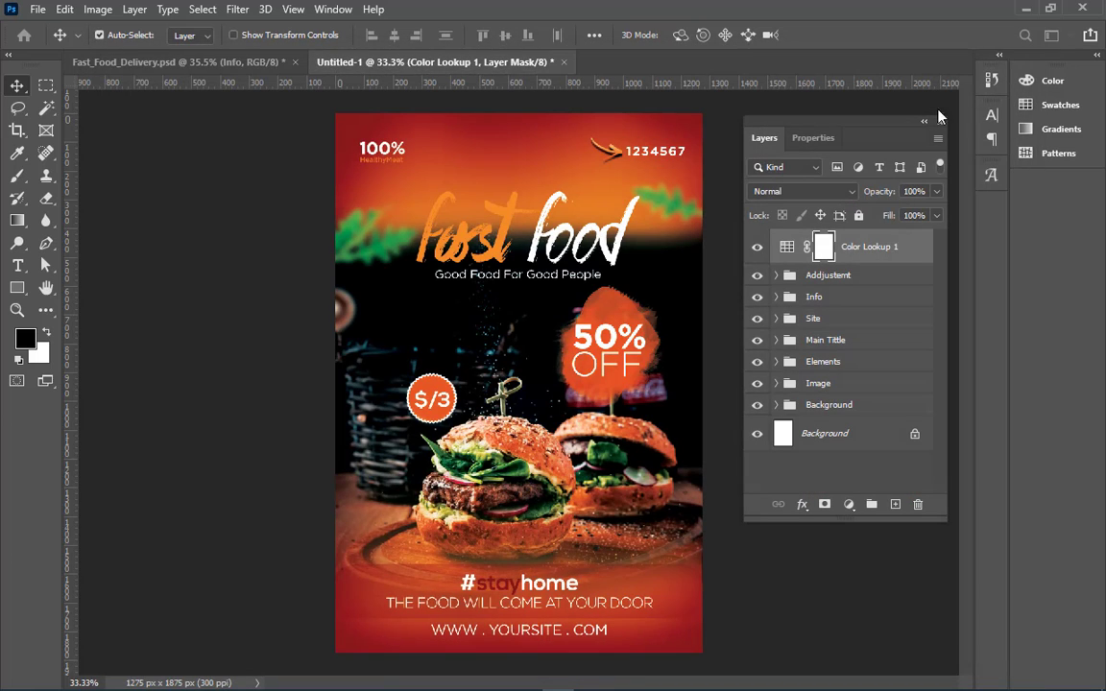
pyautogui.click(825, 196)
pyautogui.click(905, 249)
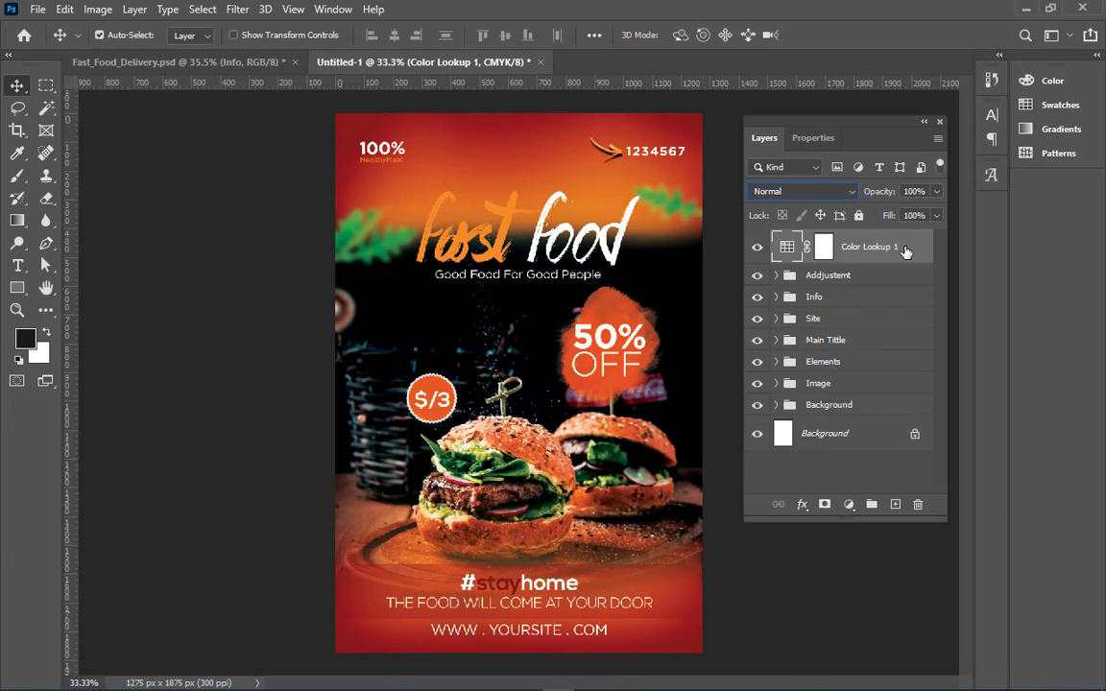
pyautogui.hotkey('shift', 'alt', 'y')
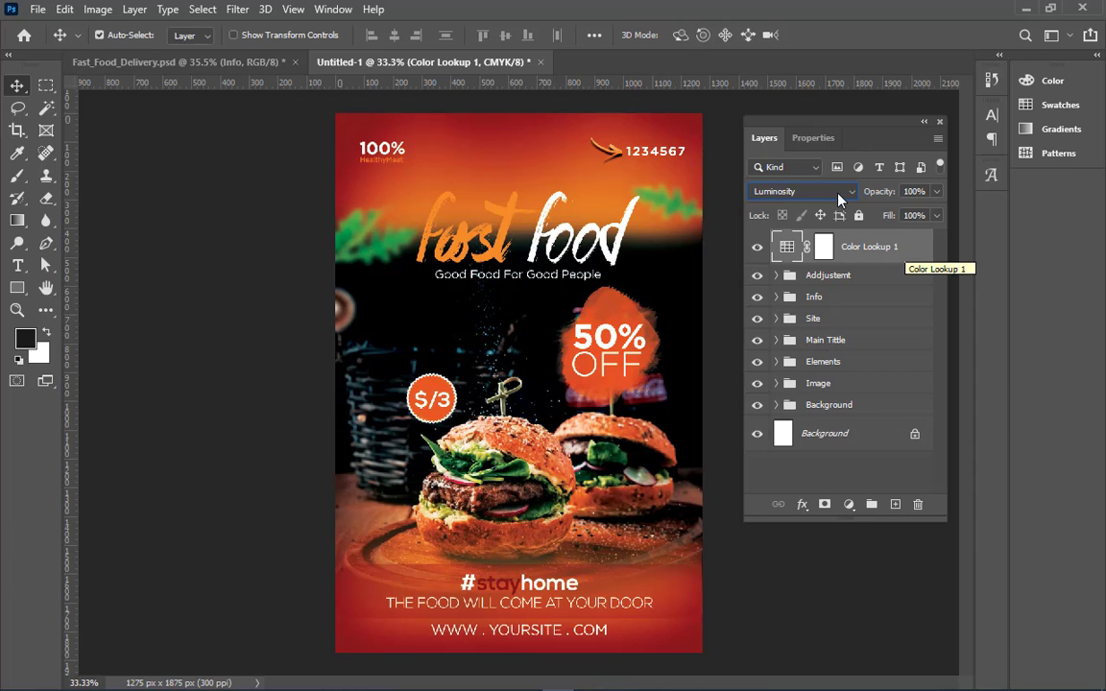
pyautogui.click(801, 191)
pyautogui.click(789, 209)
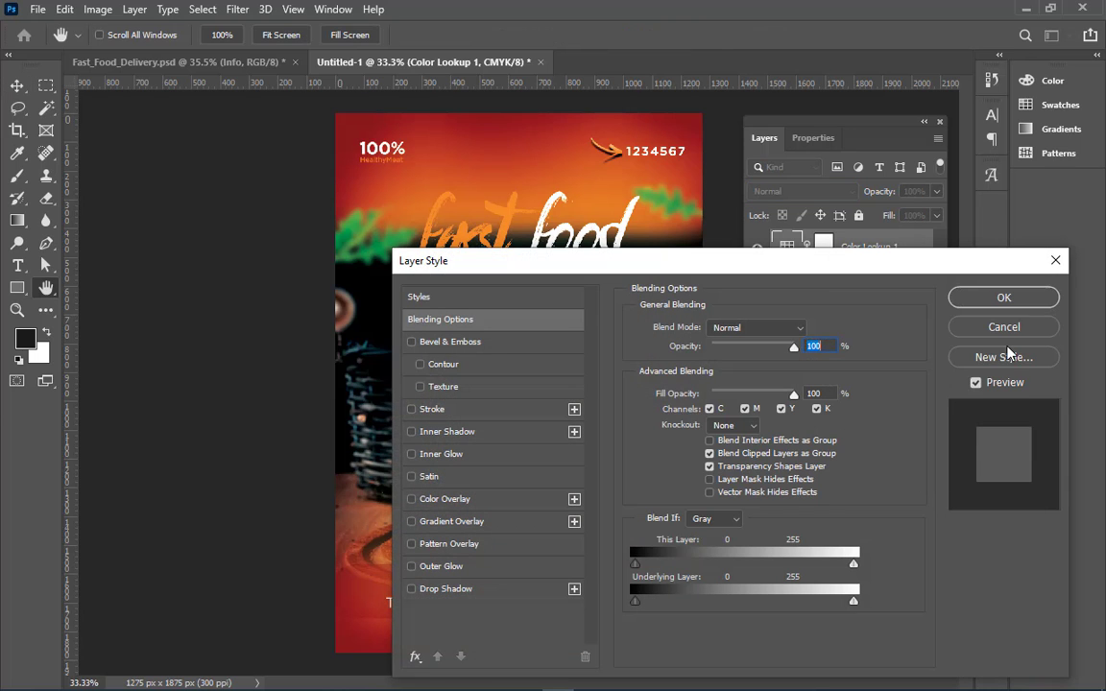
pyautogui.click(1003, 336)
# Delete the Color Lookup layer and check the Addjustemt group's effect by toggling its visibility
pyautogui.moveTo(898, 248); pyautogui.dragTo(918, 504)
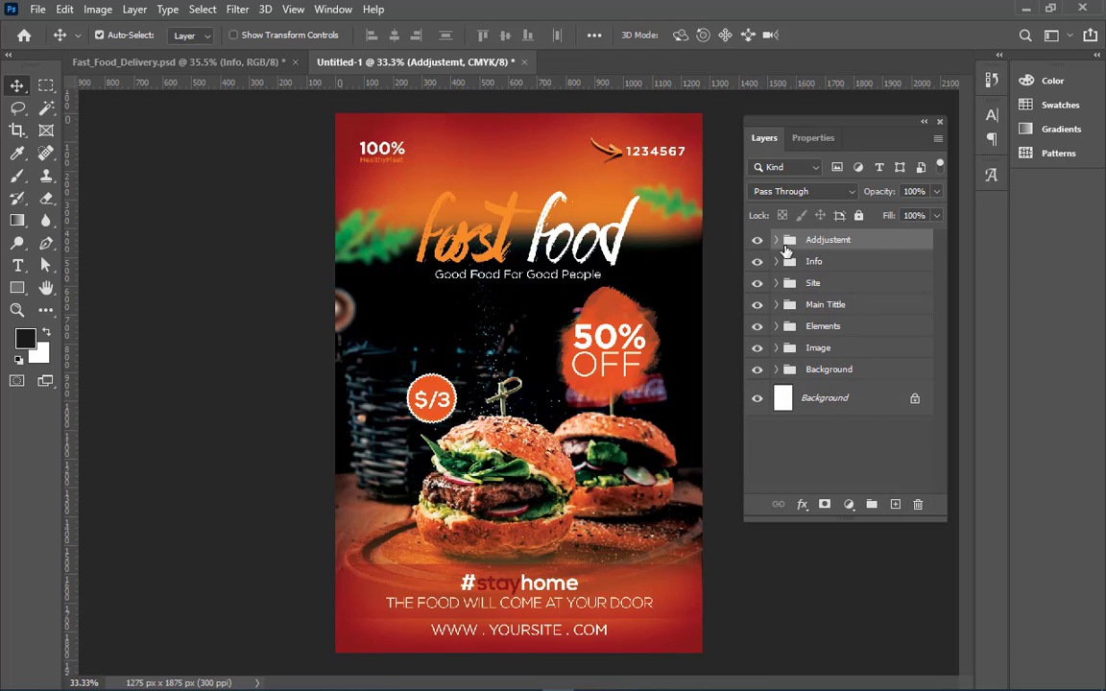
pyautogui.click(757, 240)
pyautogui.click(757, 240)
# Add a Color Balance adjustment layer at the top of the layer stack with midtones at Cyan-Red +10, Magenta-Green -29 and Yellow-Blue +10
pyautogui.click(837, 482)
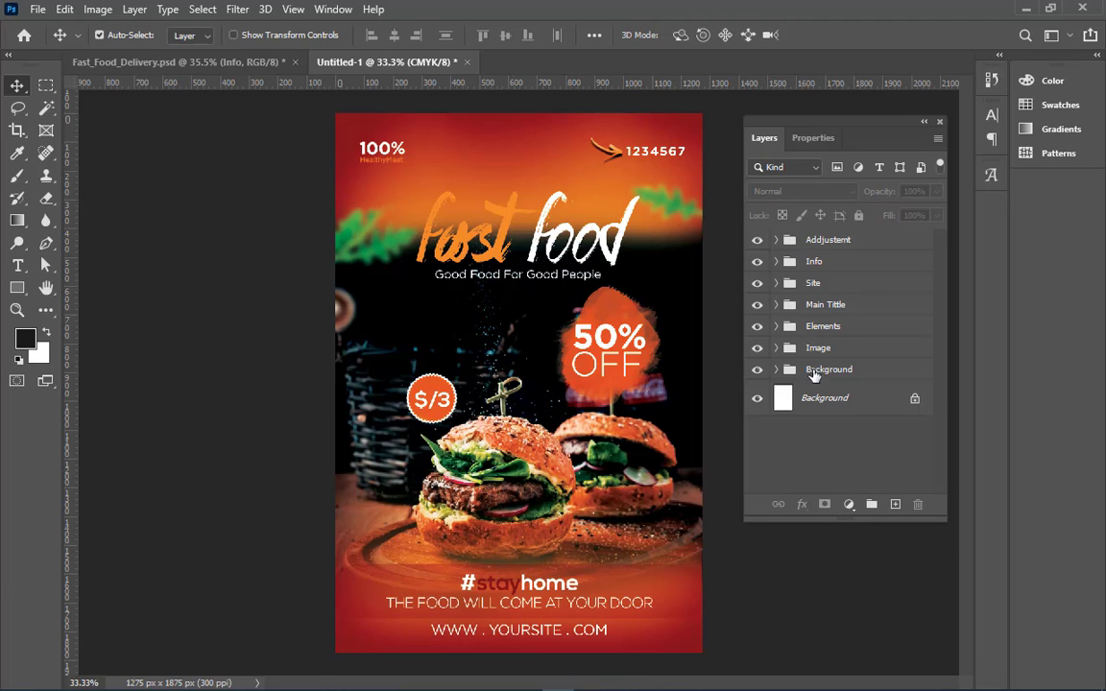
pyautogui.click(849, 504)
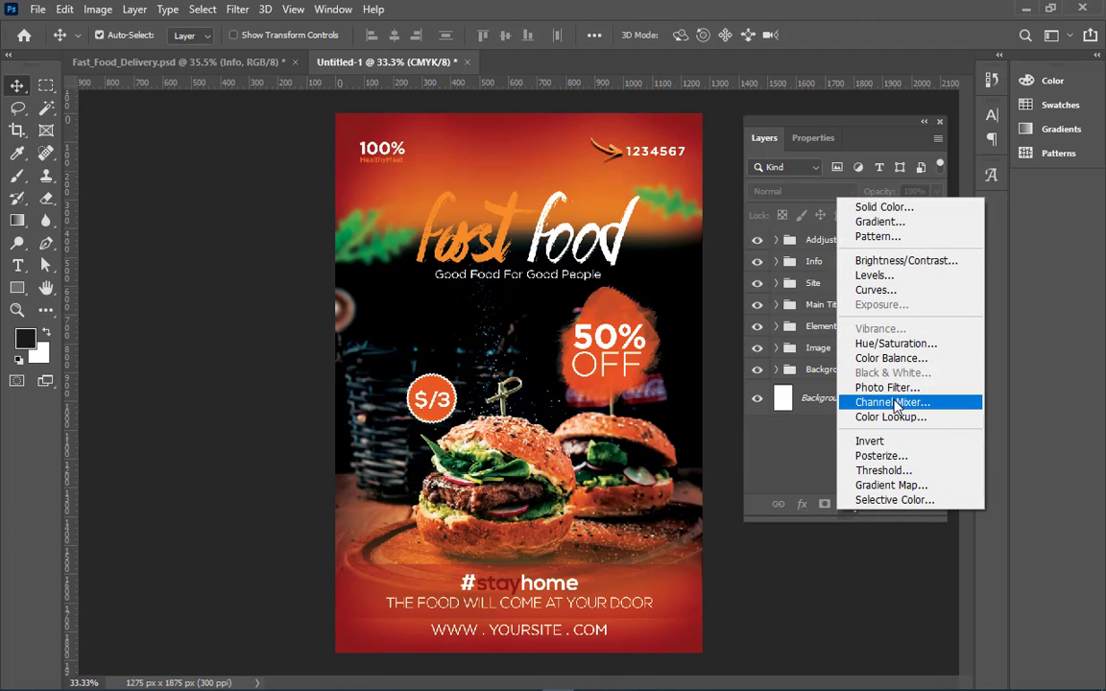
pyautogui.click(891, 358)
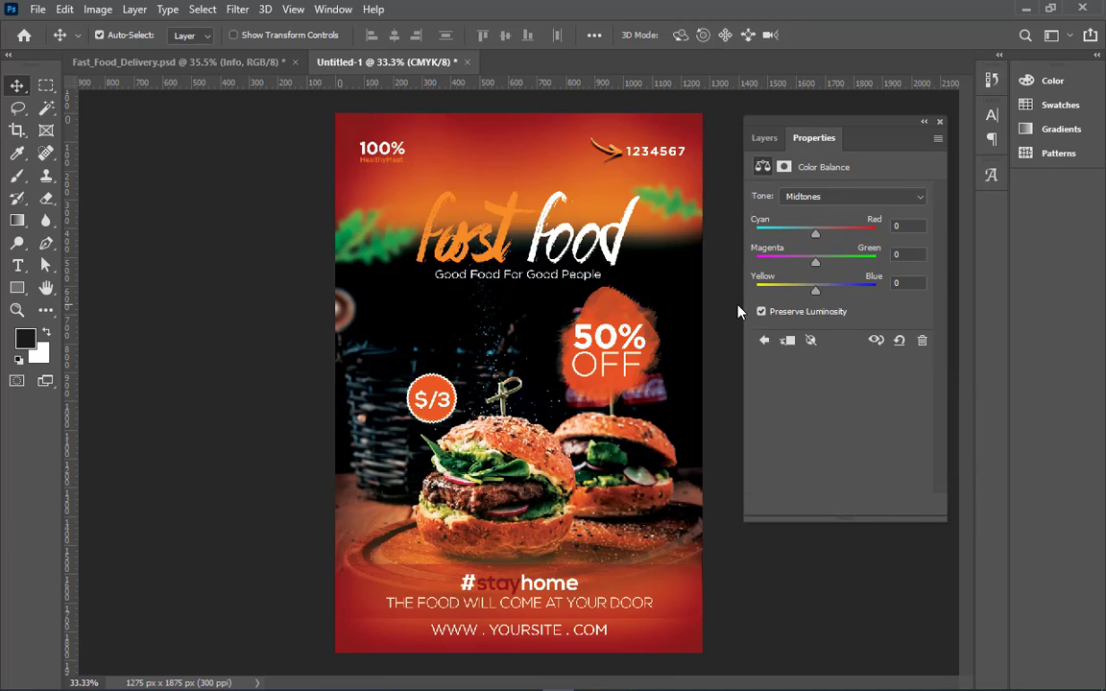
pyautogui.moveTo(815, 239); pyautogui.dragTo(826, 289)
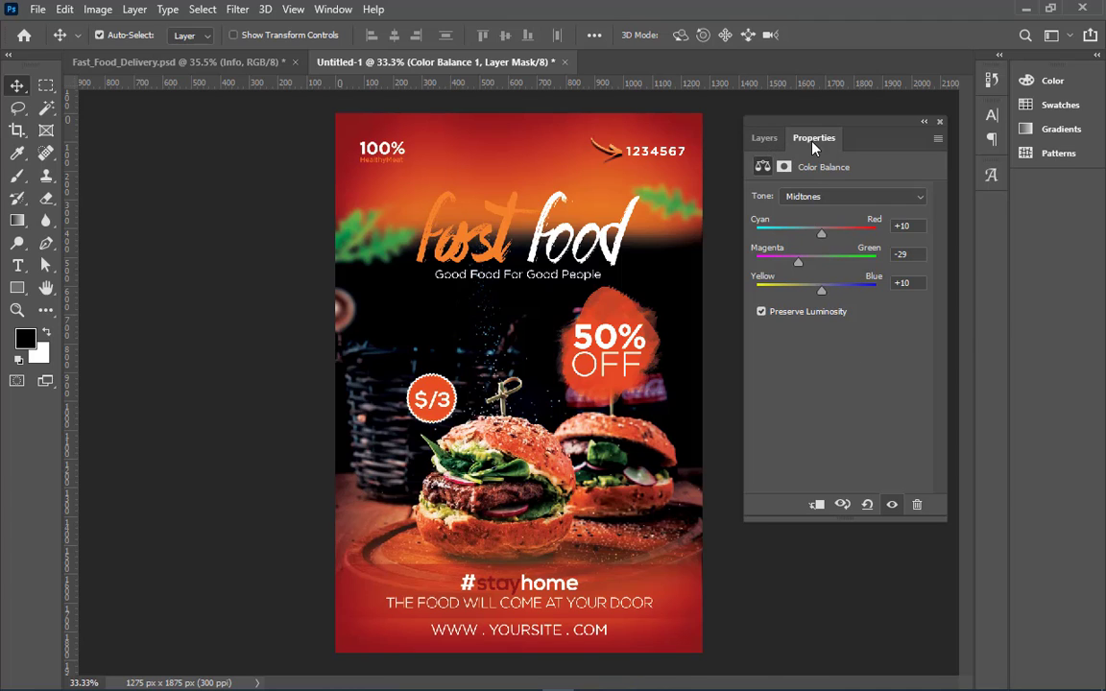
pyautogui.moveTo(814, 146); pyautogui.dragTo(814, 384)
pyautogui.click(969, 362)
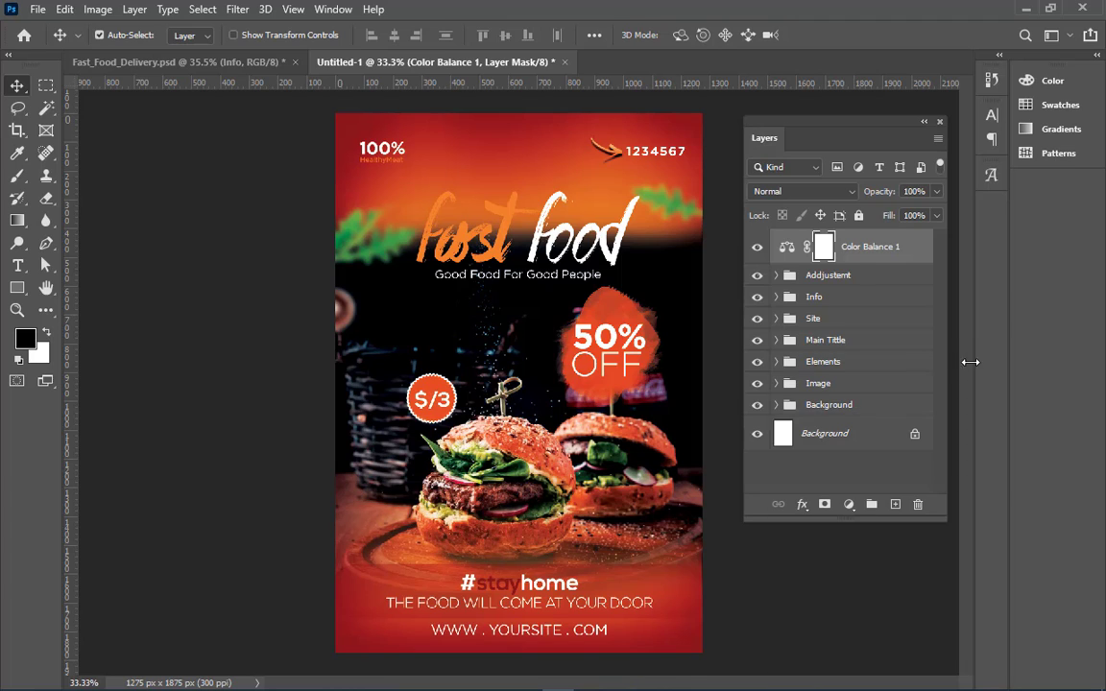
# Compare the Color Balance effect by toggling its visibility, move the layer into the Addjustemt group, and check the group's combined effect
pyautogui.click(756, 247)
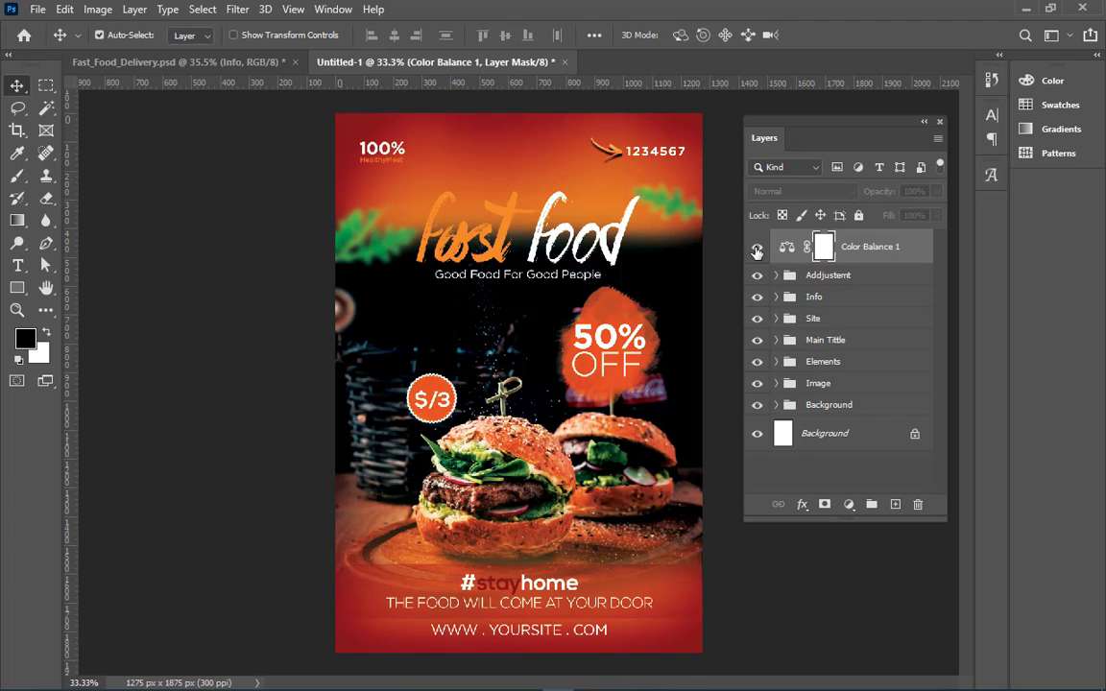
pyautogui.click(757, 247)
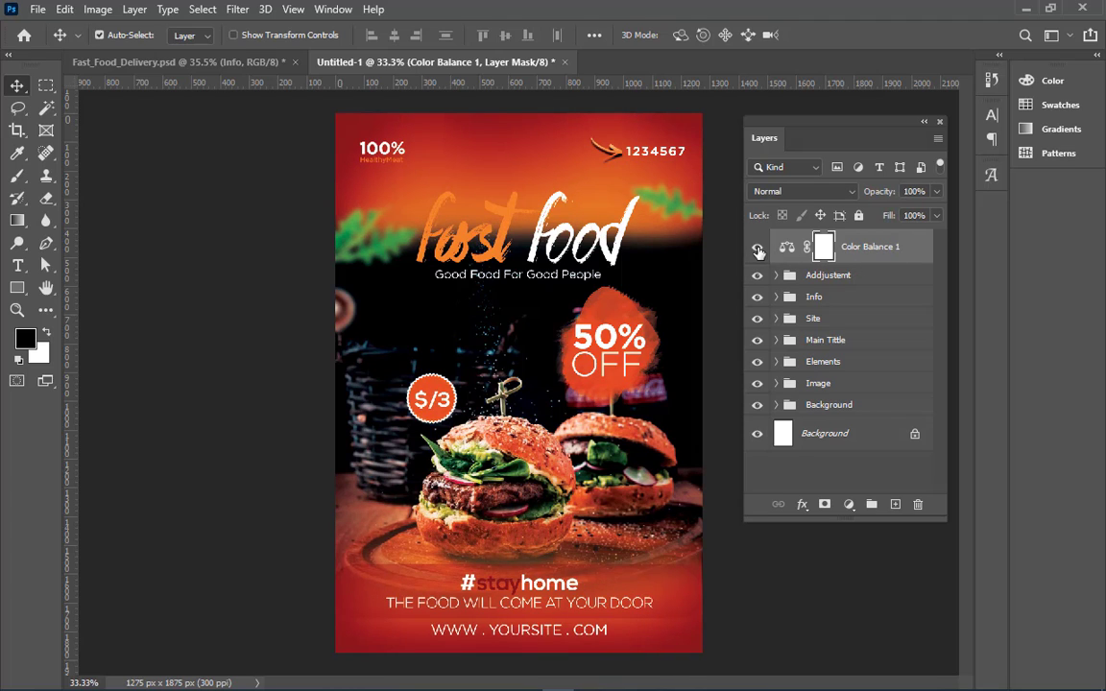
pyautogui.click(758, 249)
pyautogui.click(758, 248)
pyautogui.moveTo(873, 251); pyautogui.dragTo(854, 276)
pyautogui.click(759, 241)
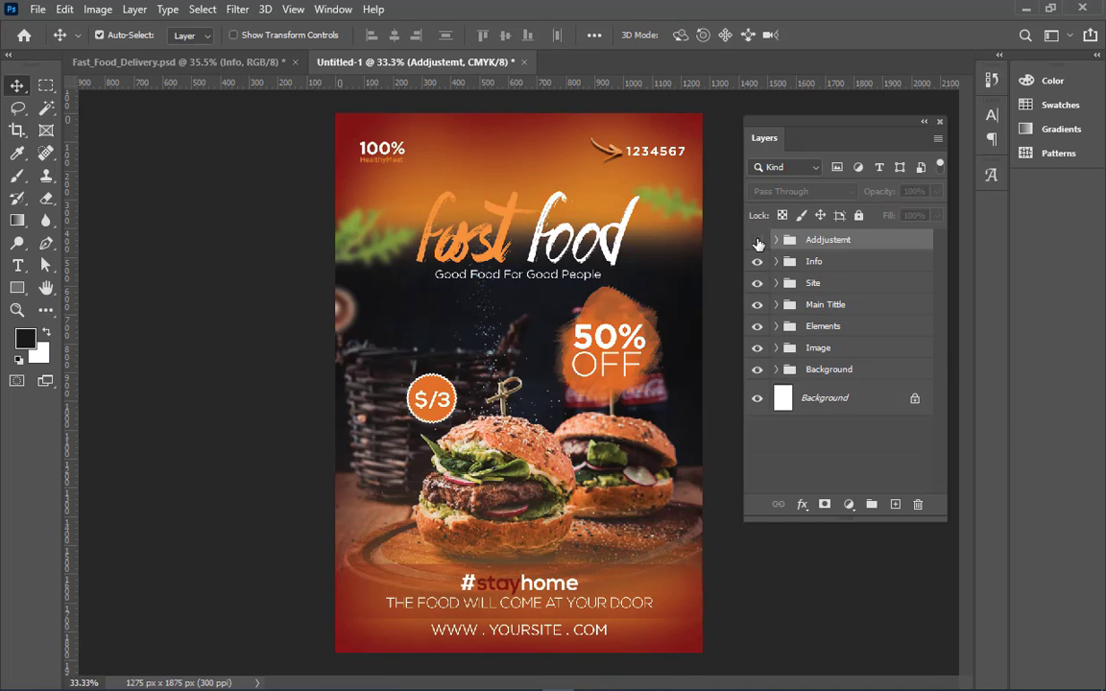
pyautogui.click(758, 241)
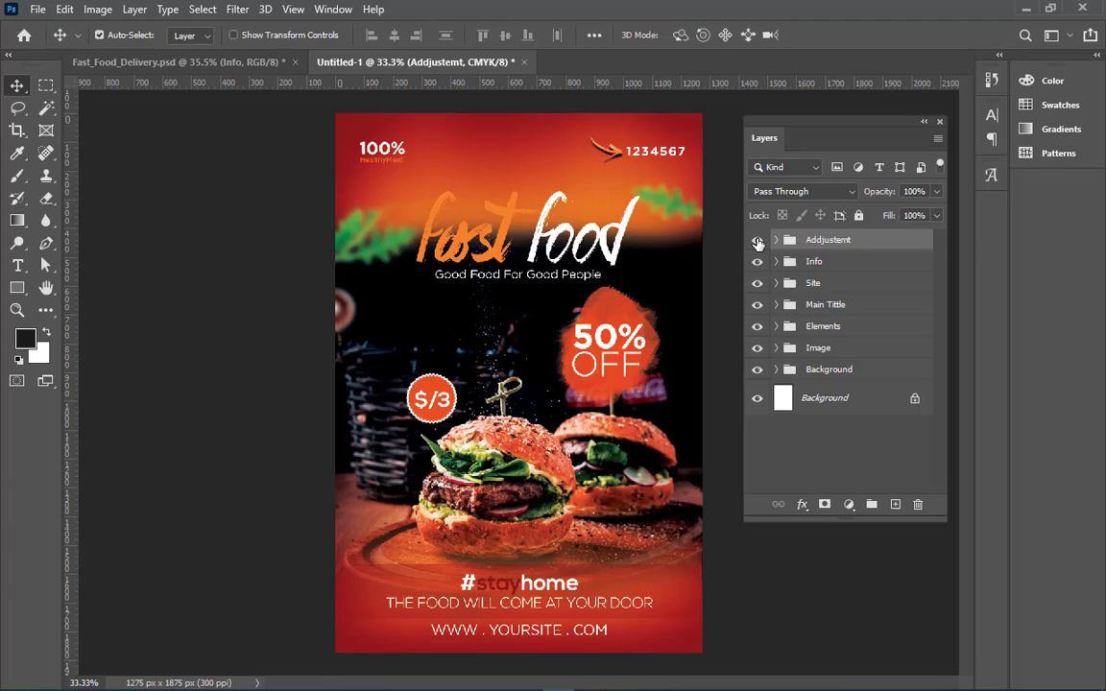
pyautogui.click(827, 402)
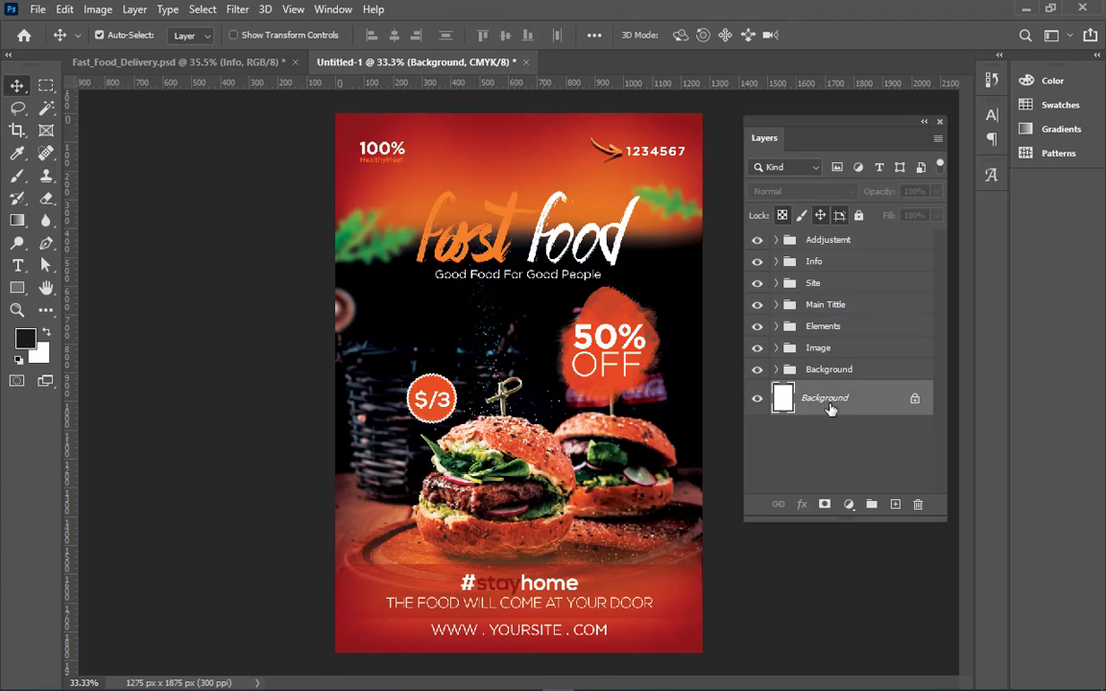
pyautogui.click(872, 243)
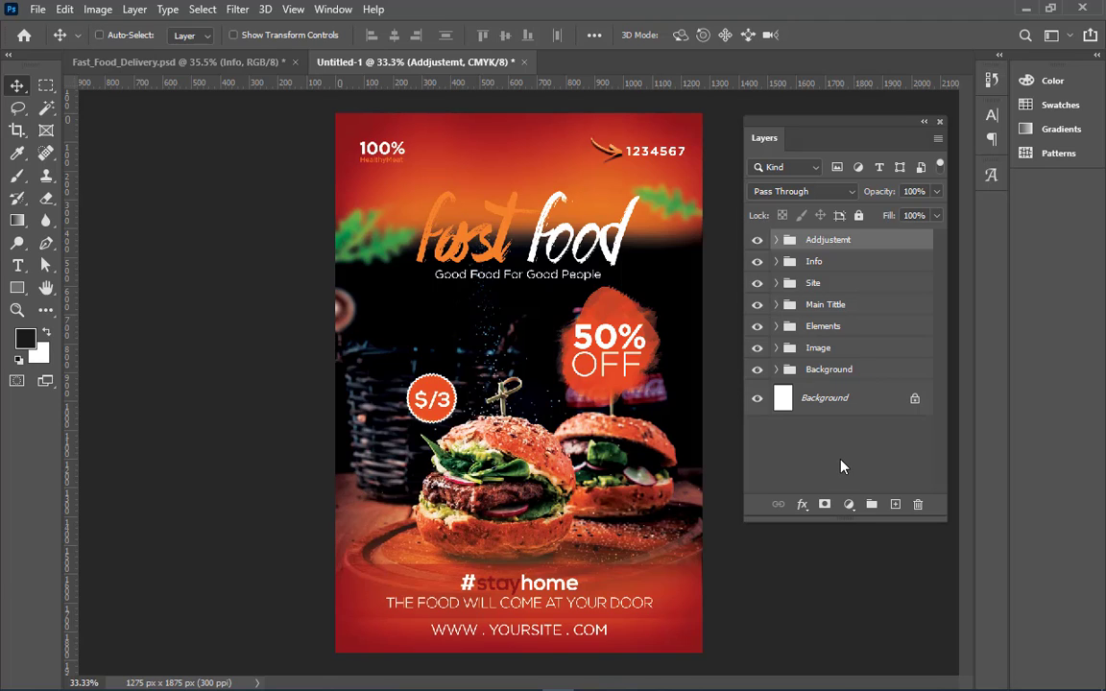
# Stamp all visible layers into a new top layer and export the flyer as a 100% quality JPG named 11 in the Fast Food folder
pyautogui.hotkey('ctrl', 'shift', 'alt', 'e')
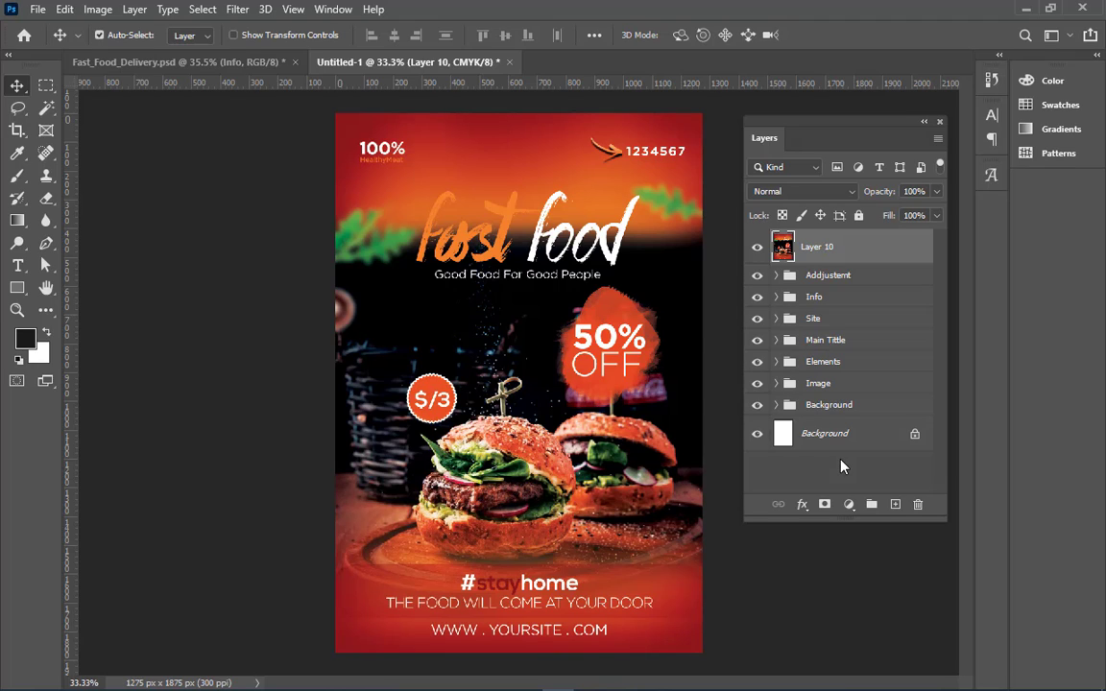
pyautogui.hotkey('ctrl', 'shift', 'a')
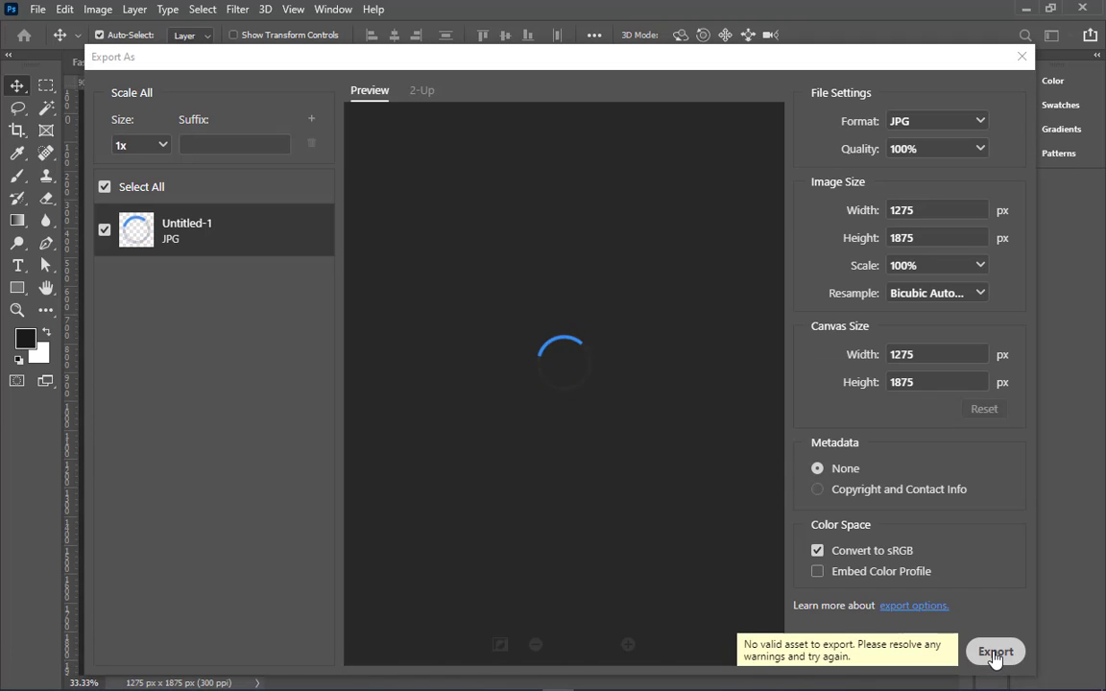
pyautogui.click(994, 652)
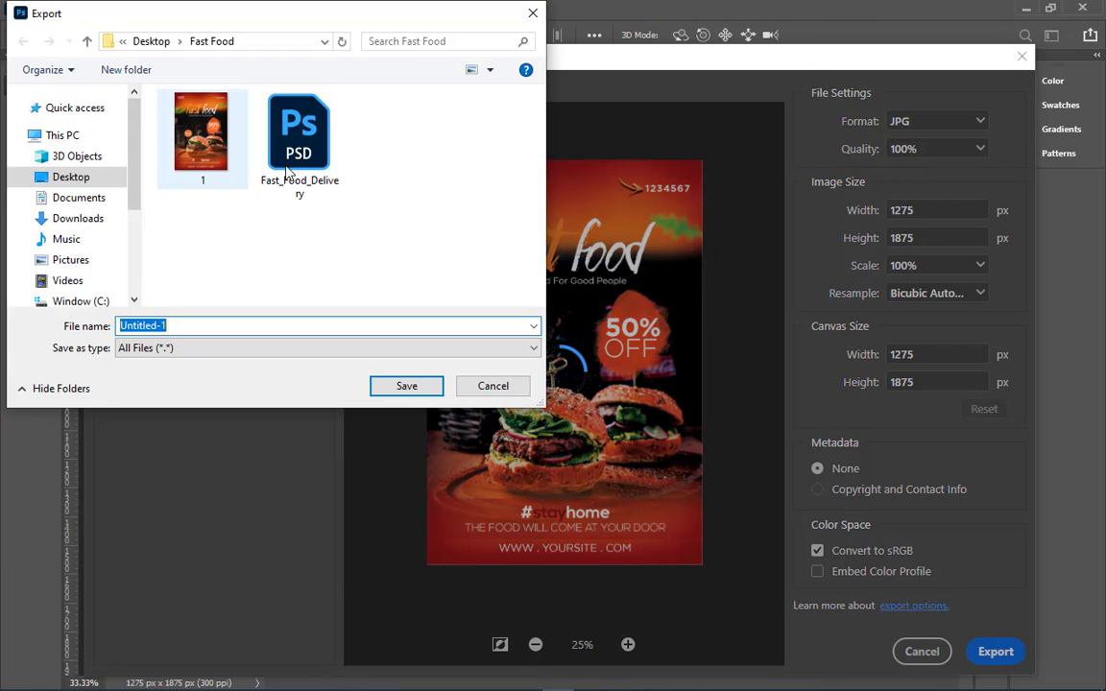
pyautogui.click(202, 135)
pyautogui.doubleClick(160, 326)
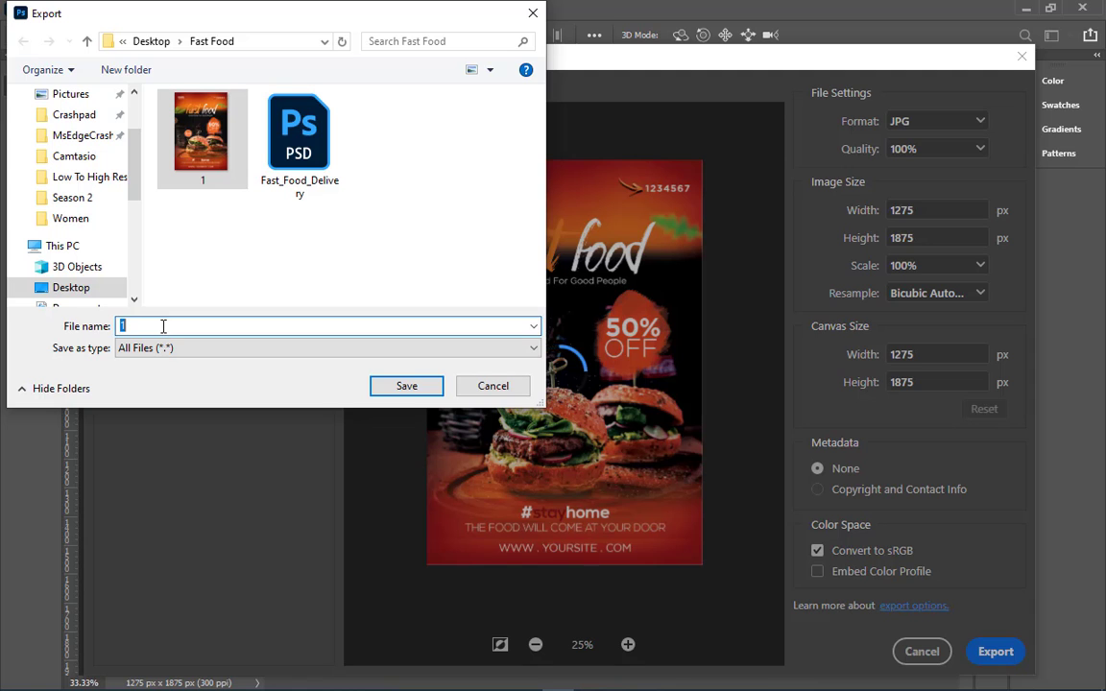
pyautogui.press('BackSpace')
pyautogui.write('11')
pyautogui.press('Return')
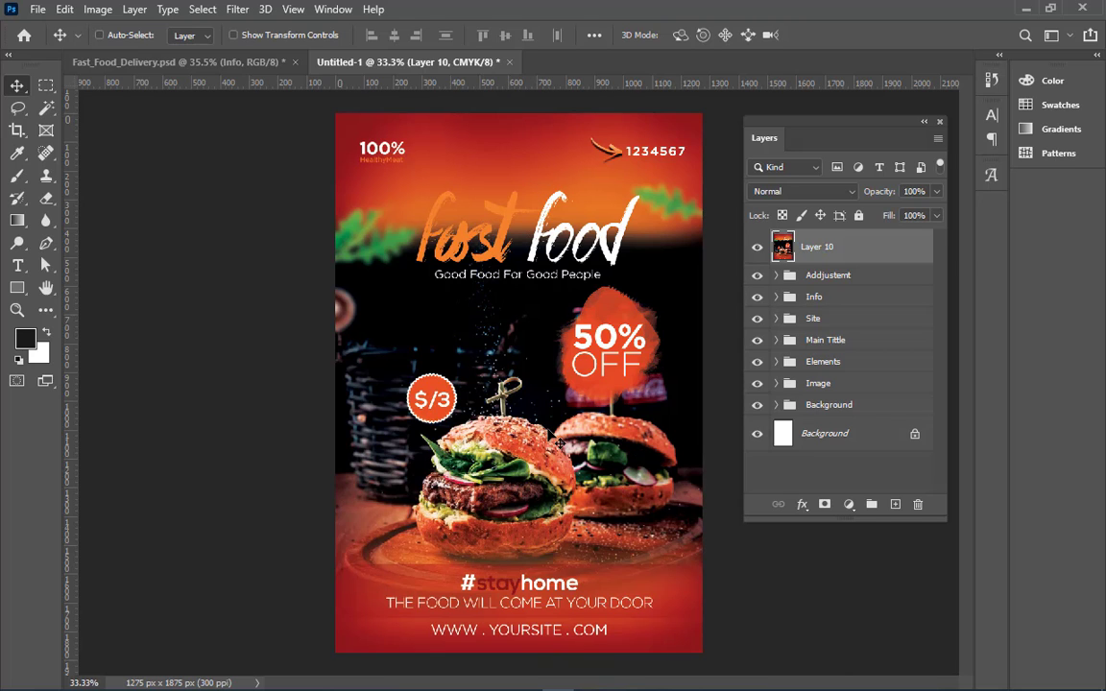
# Try to save the new document on the computer over the existing Fast_Food_Delivery.psd in the Fast Food folder
pyautogui.hotkey('ctrl', 's')
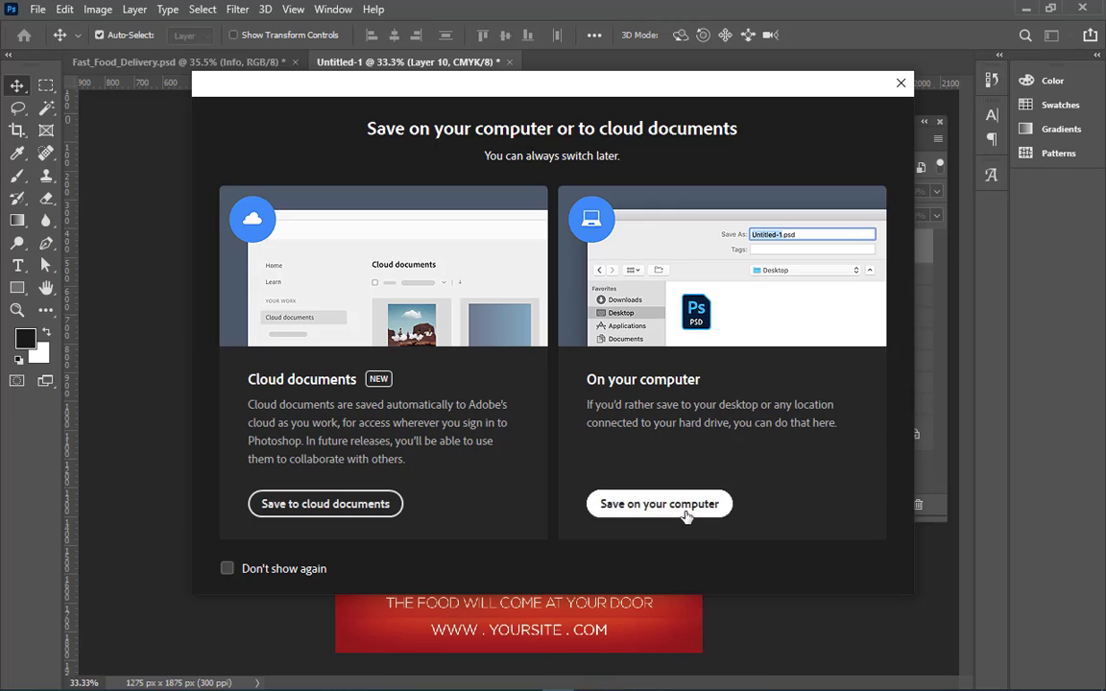
pyautogui.click(687, 511)
pyautogui.click(223, 117)
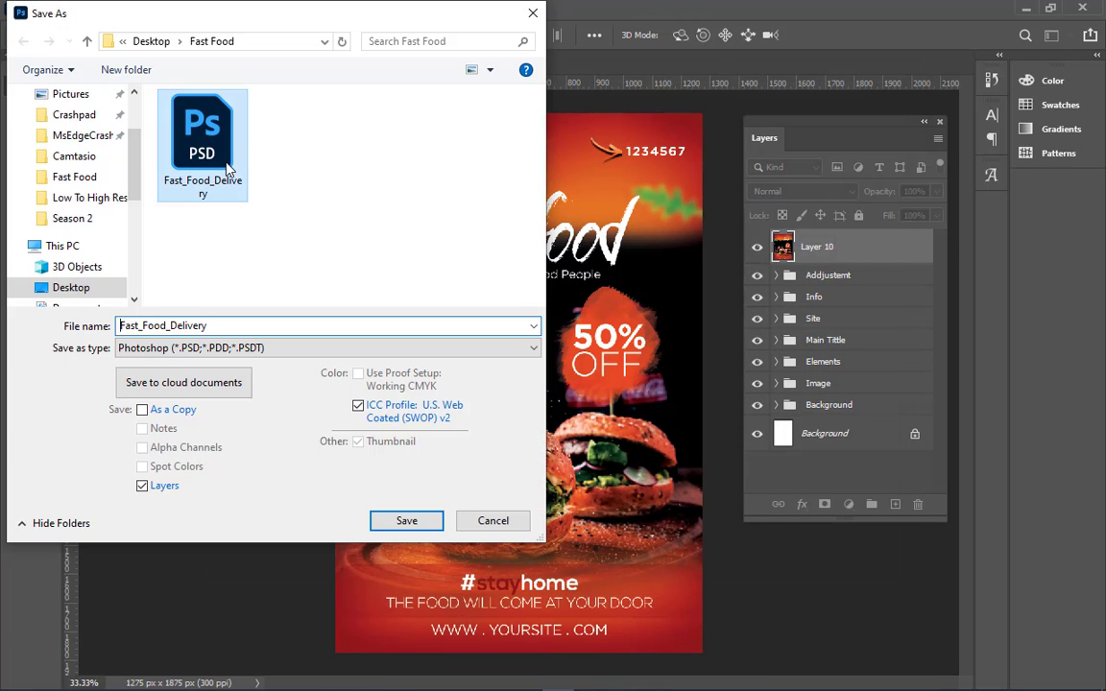
pyautogui.click(420, 520)
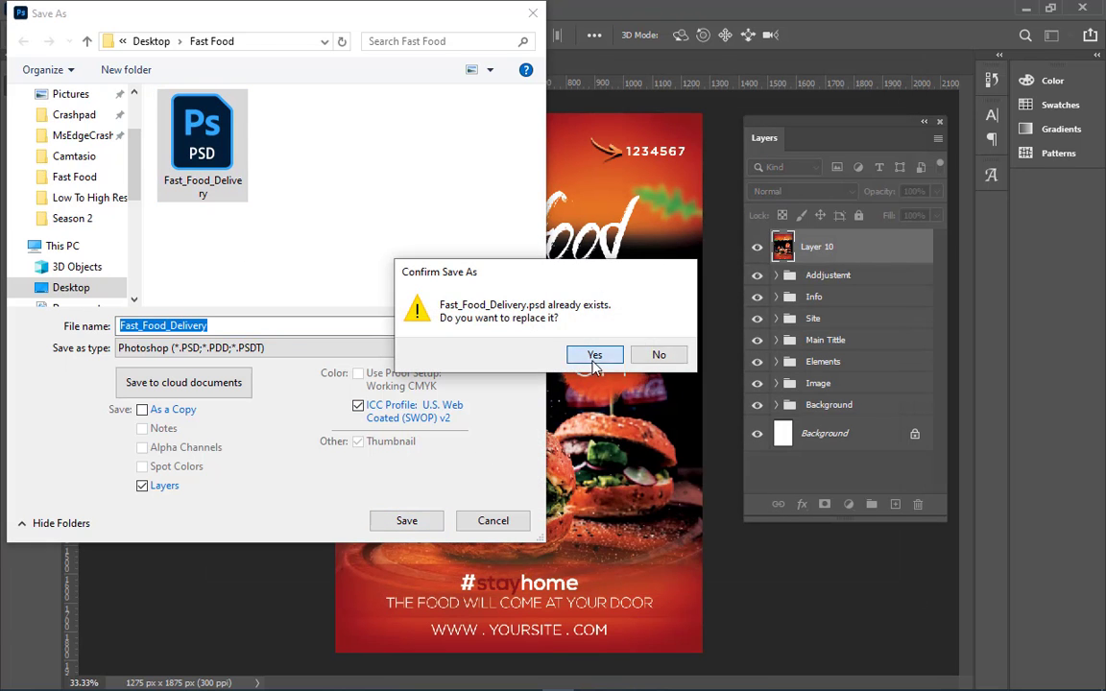
pyautogui.click(595, 355)
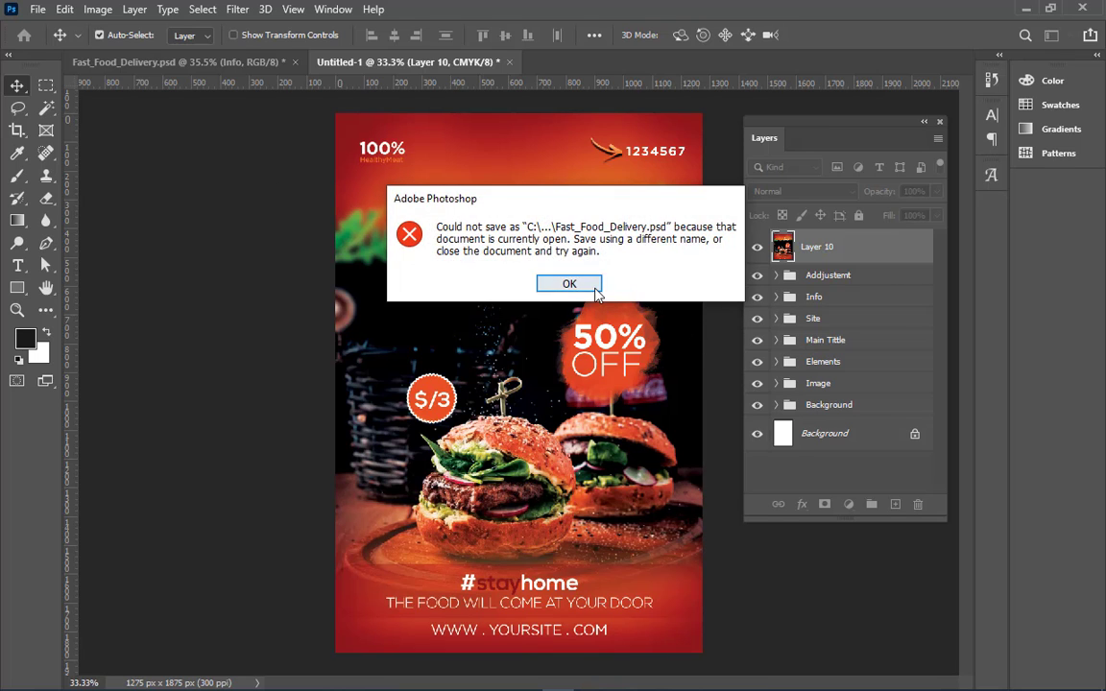
pyautogui.click(569, 283)
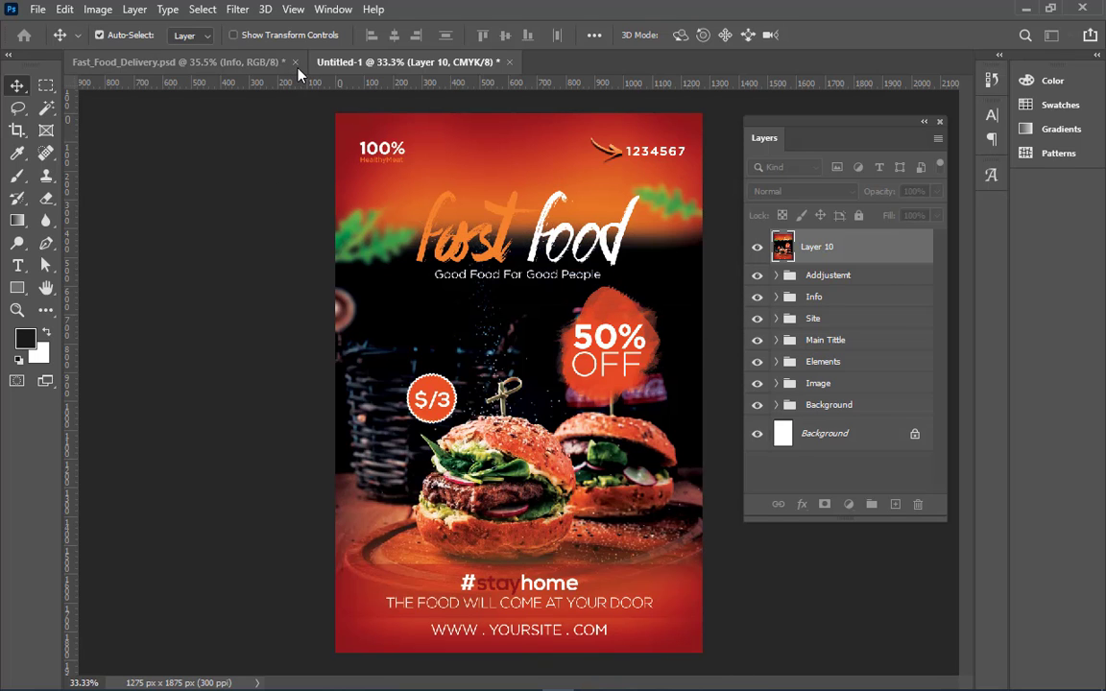
# Save the layered document on the computer as a Photoshop file named 01 in the Fast Food folder
pyautogui.hotkey('ctrl', 'shift', 's')
pyautogui.click(653, 508)
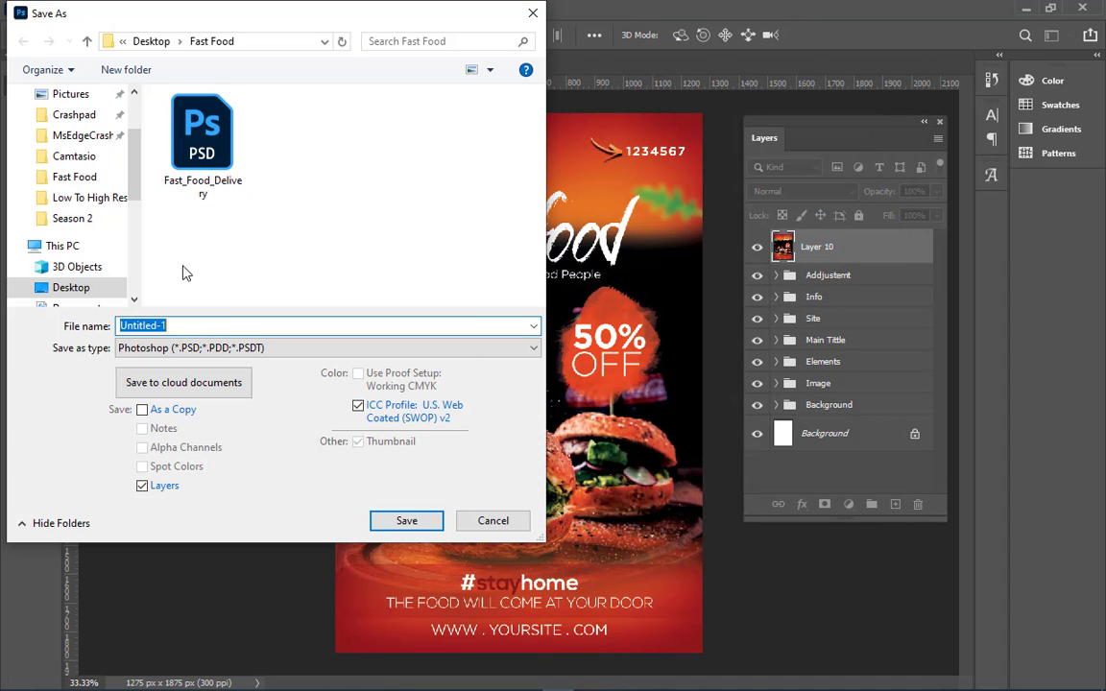
pyautogui.click(197, 325)
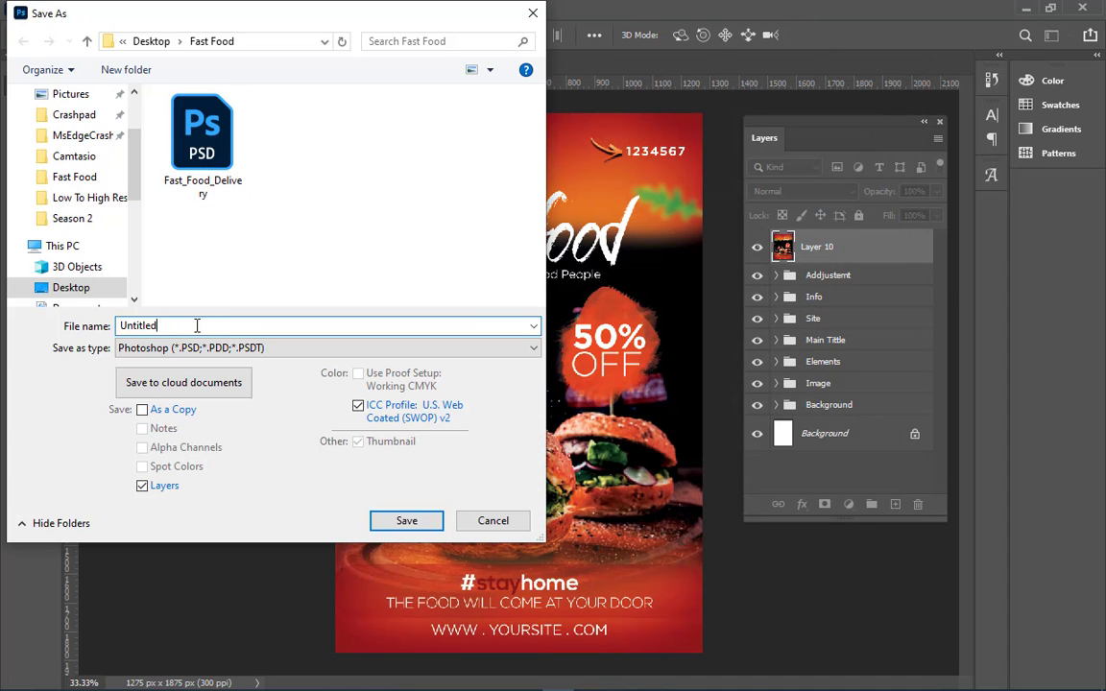
pyautogui.press('BackSpace')
pyautogui.press('BackSpace')
pyautogui.press('BackSpace')
pyautogui.press('BackSpace')
pyautogui.press('BackSpace')
pyautogui.press('BackSpace')
pyautogui.press('BackSpace')
pyautogui.press('BackSpace')
pyautogui.write('01')
pyautogui.press('Return')
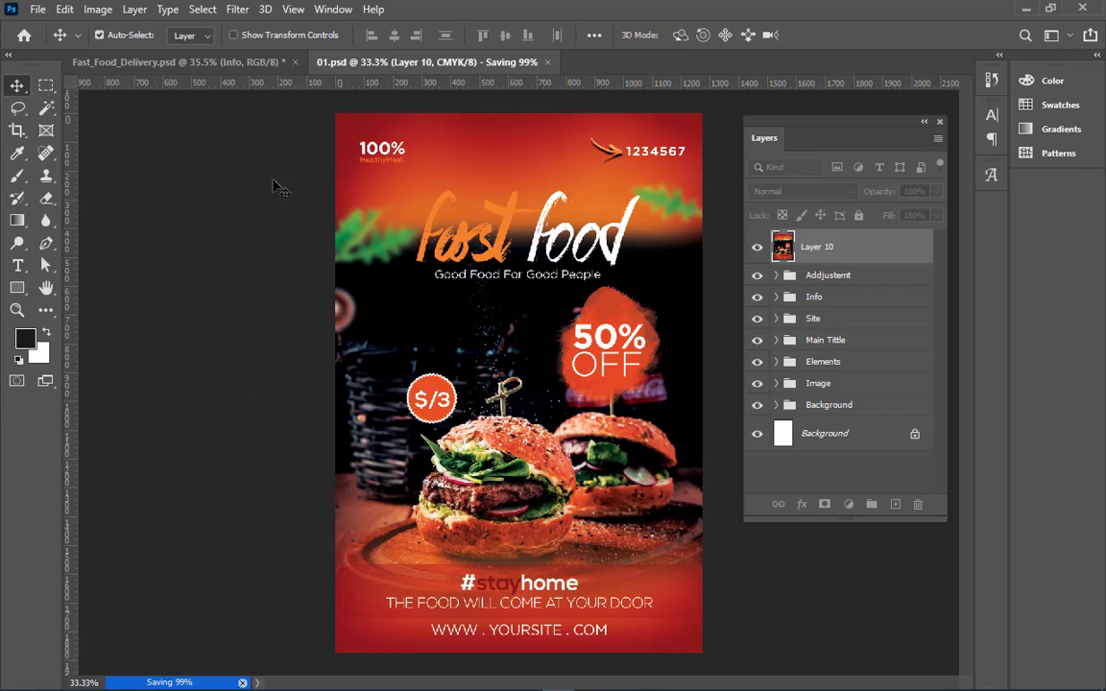
# Close Fast_Food_Delivery.psd without saving its changes, and close 01.psd along with the floating Layers panel
pyautogui.click(297, 61)
pyautogui.click(543, 269)
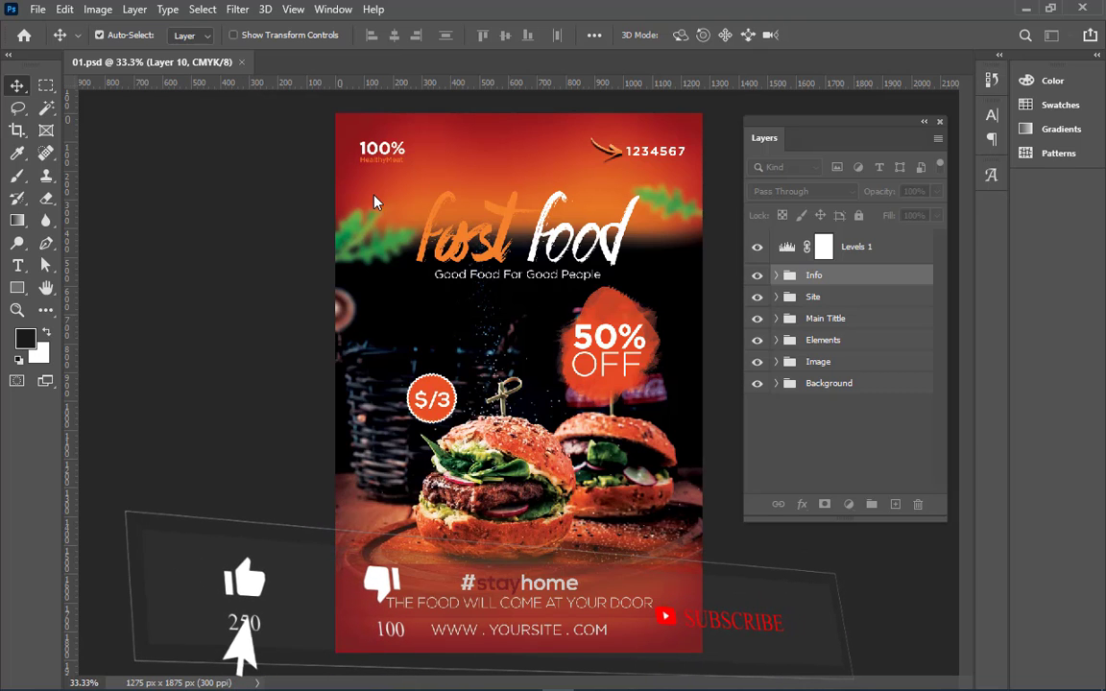
pyautogui.click(241, 62)
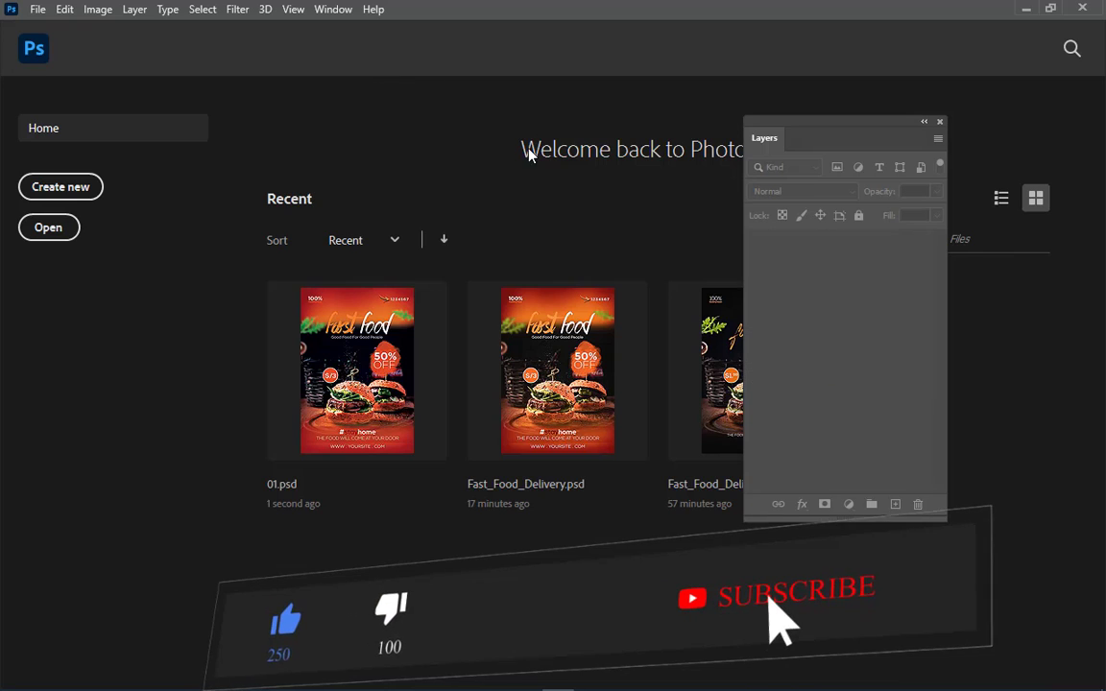
pyautogui.click(939, 121)
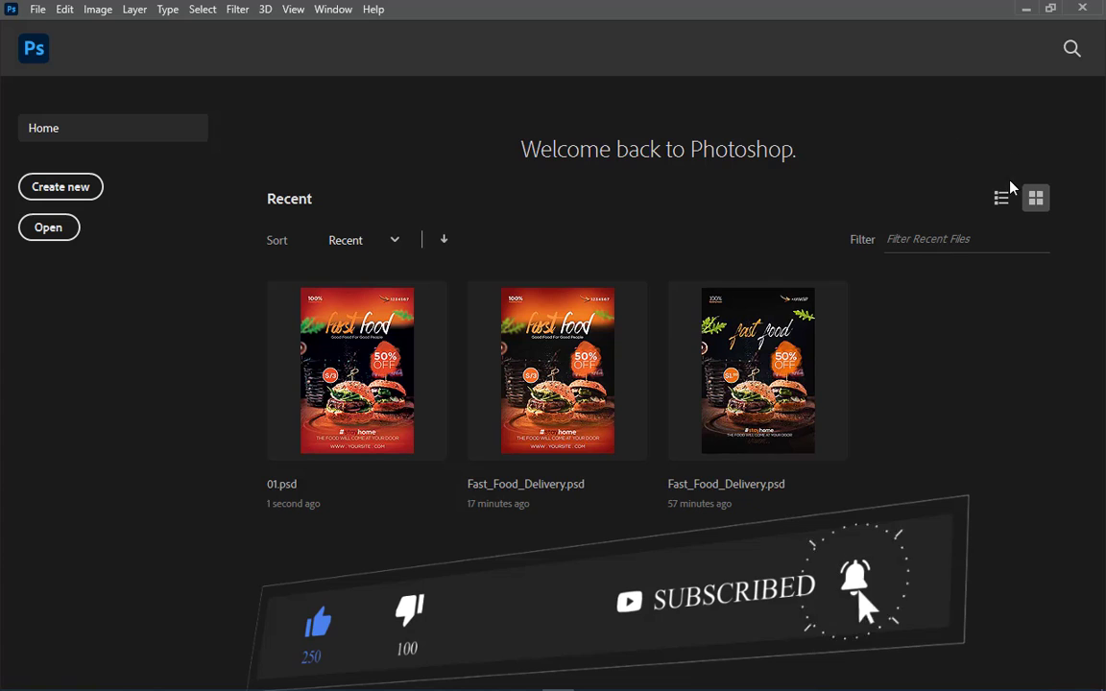
# Clear the recent file list and leave Photoshop for the Windows desktop
pyautogui.click(38, 10)
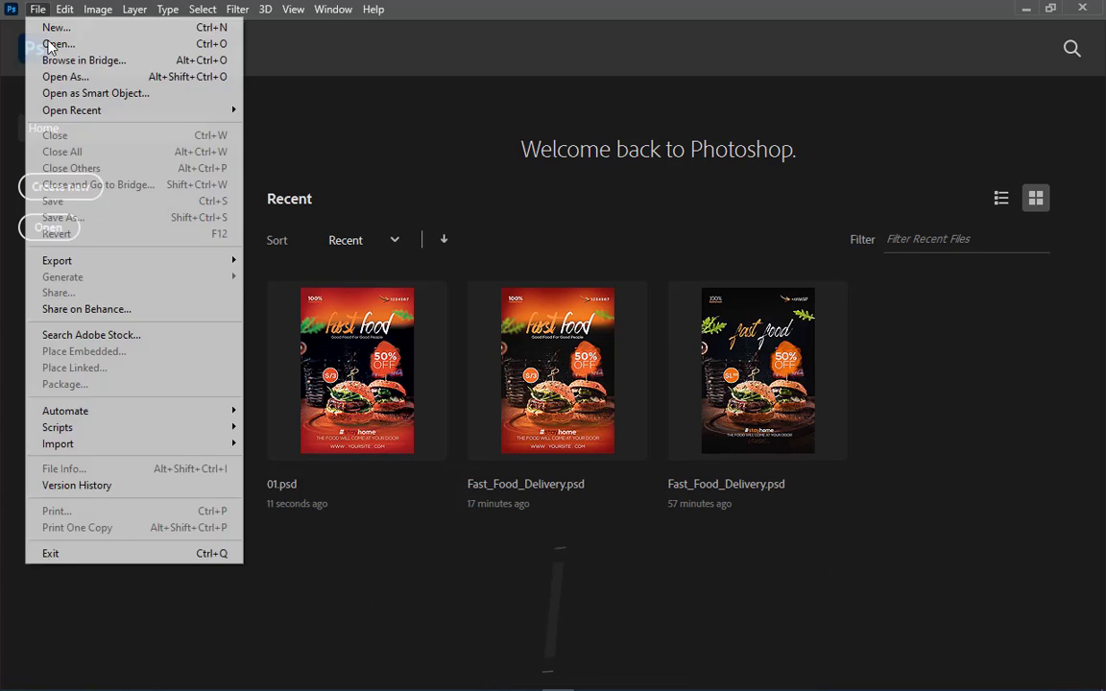
pyautogui.moveTo(92, 112)
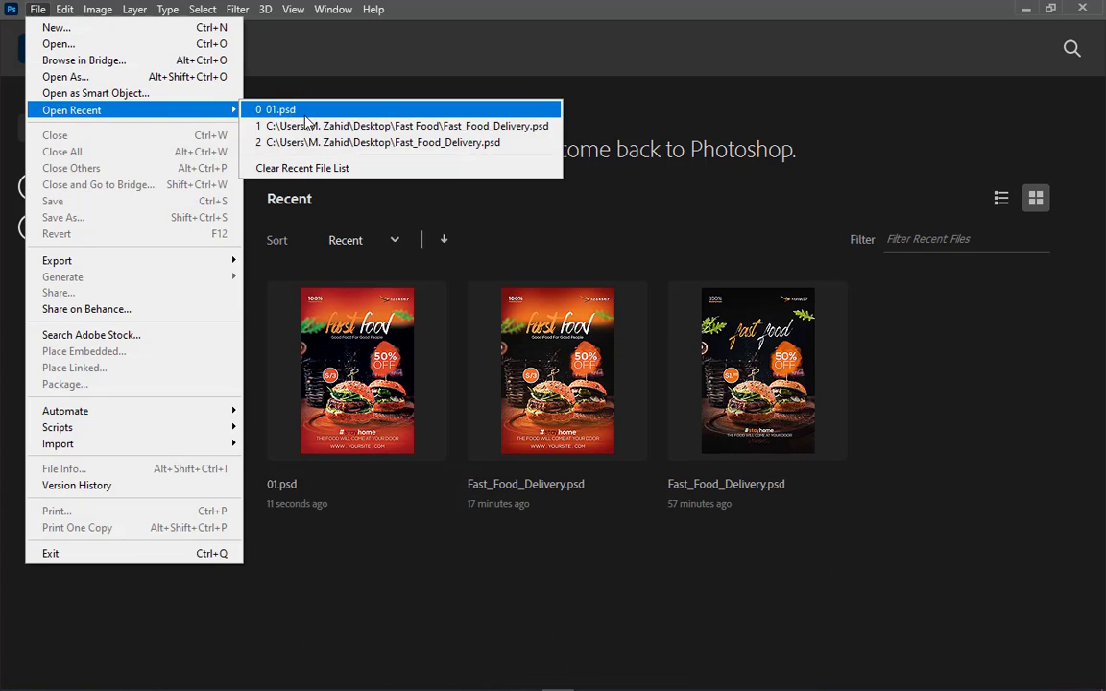
pyautogui.click(319, 169)
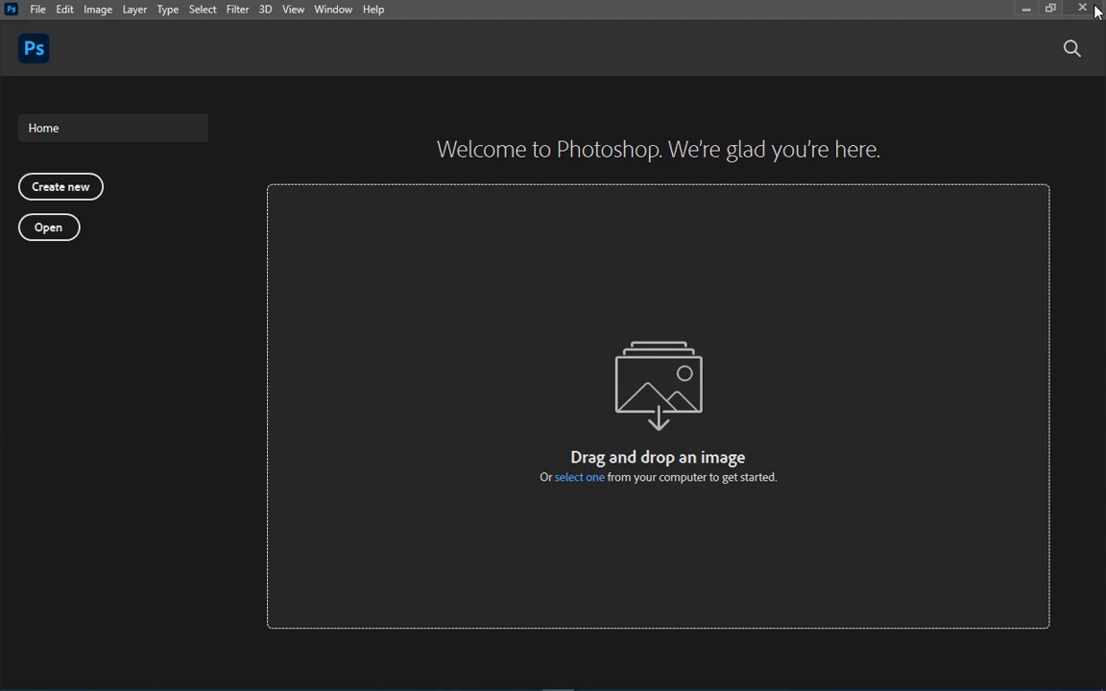
pyautogui.moveTo(565, 683)
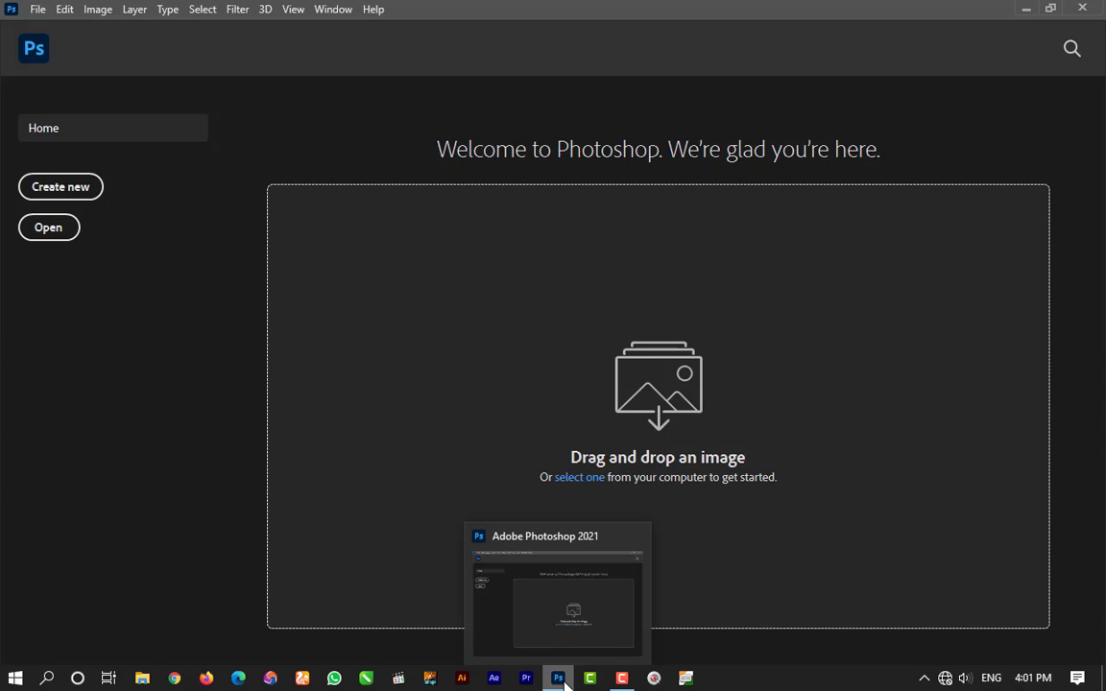
pyautogui.click(564, 683)
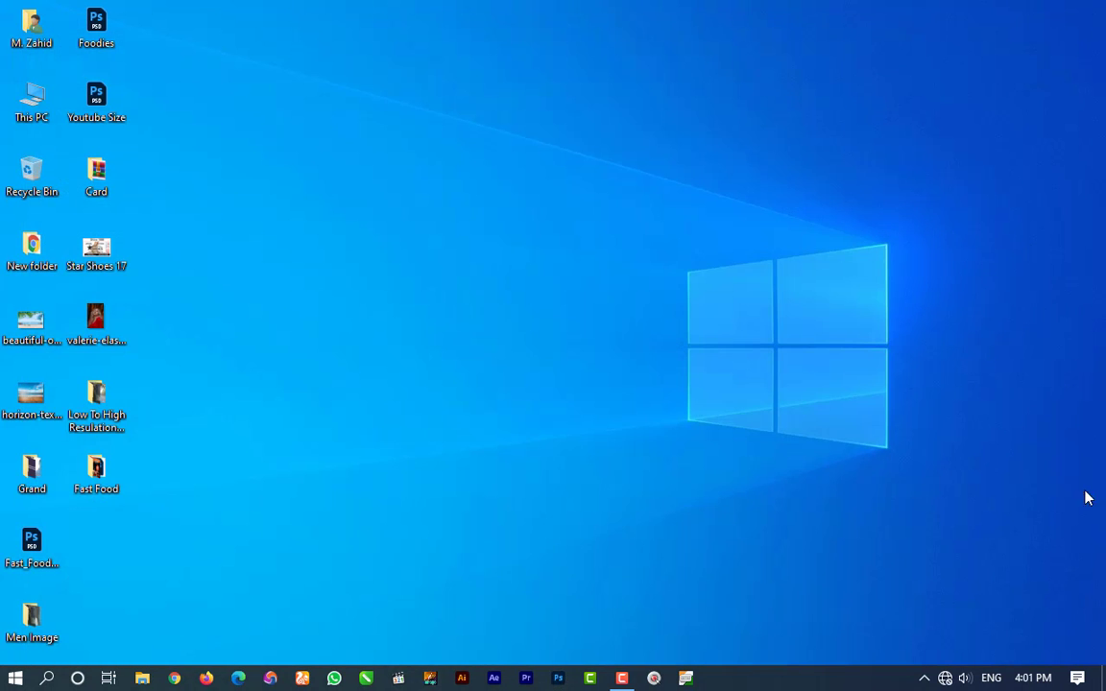
pyautogui.rightClick(653, 250)
pyautogui.click(676, 297)
pyautogui.rightClick(676, 302)
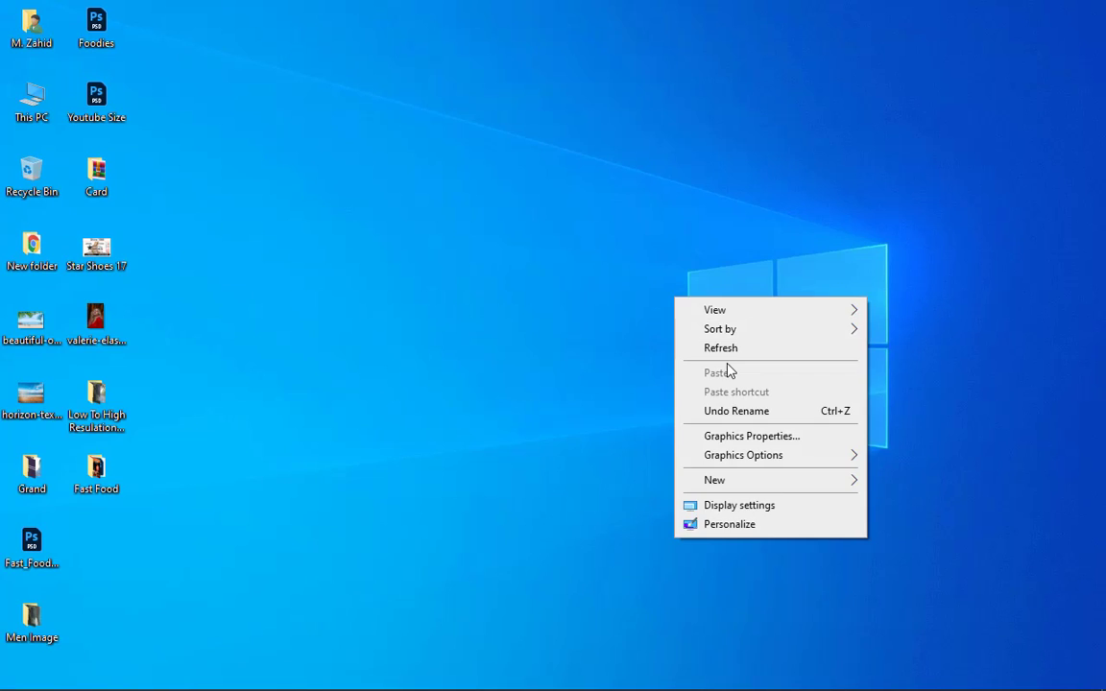
pyautogui.click(710, 348)
pyautogui.click(622, 680)
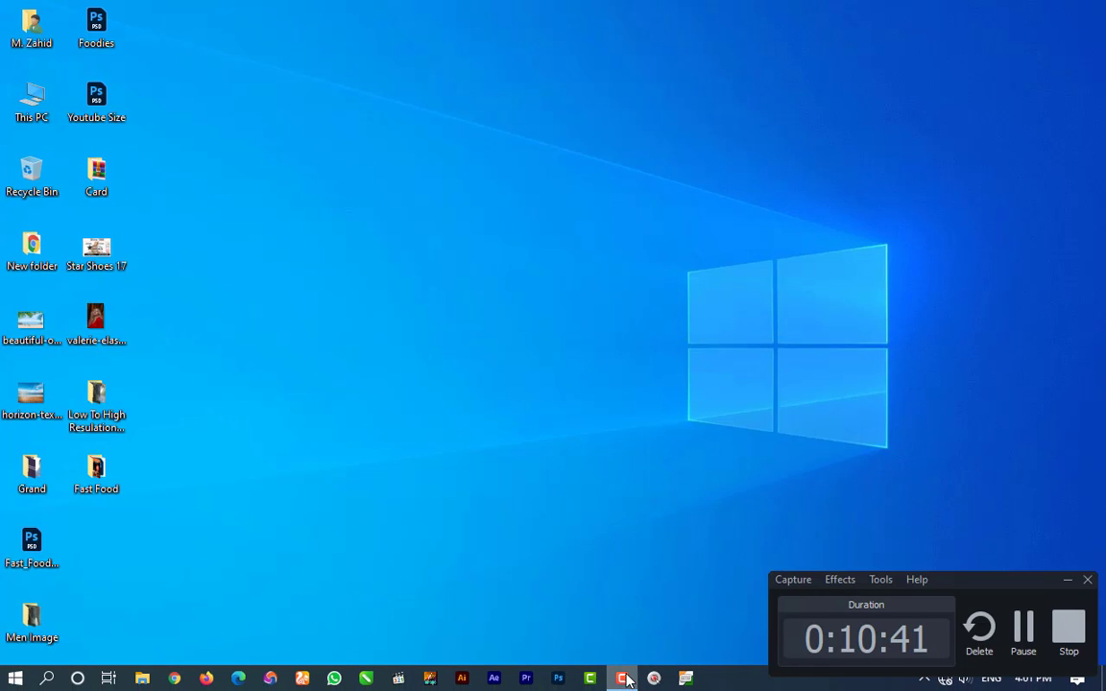